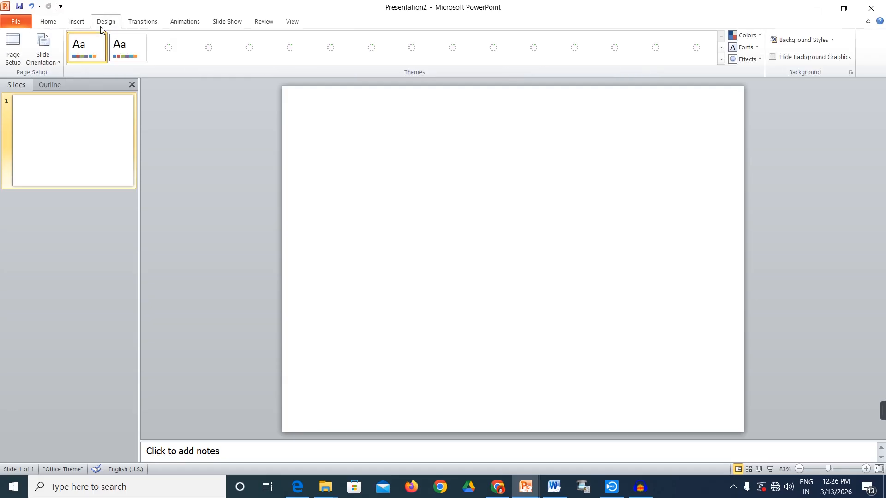
# Set the slide size to On-screen Show (16:9) and preview the blank slide full screen.
pyautogui.click(13, 46)
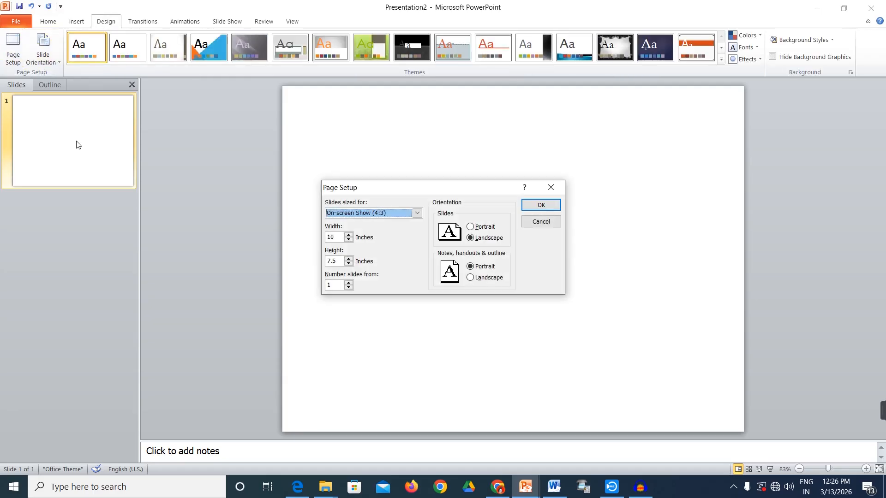
pyautogui.click(378, 213)
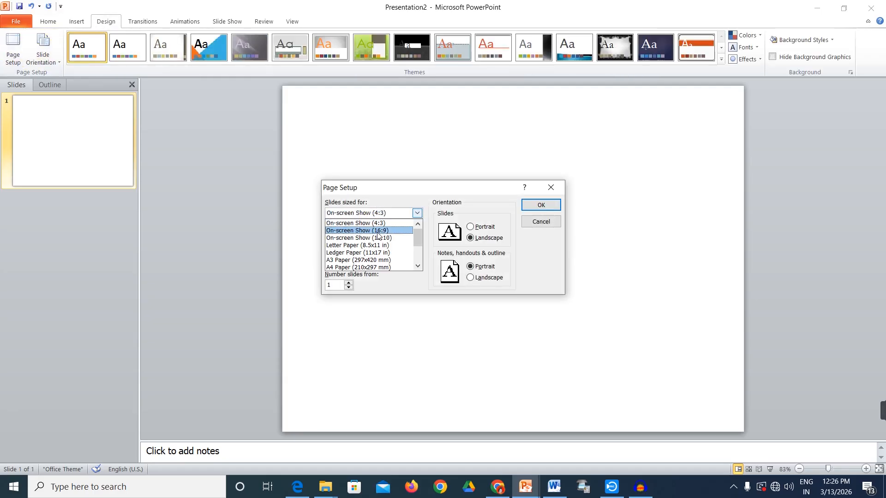
pyautogui.click(377, 231)
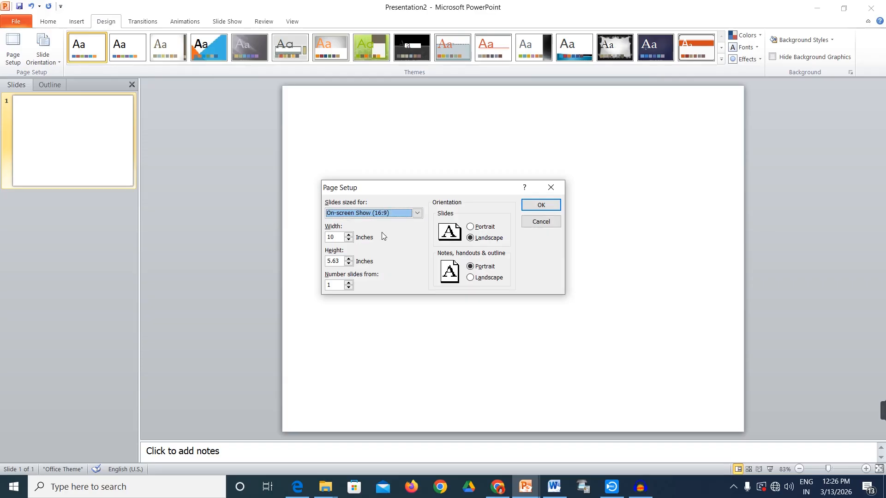
pyautogui.click(539, 205)
pyautogui.press('F5')
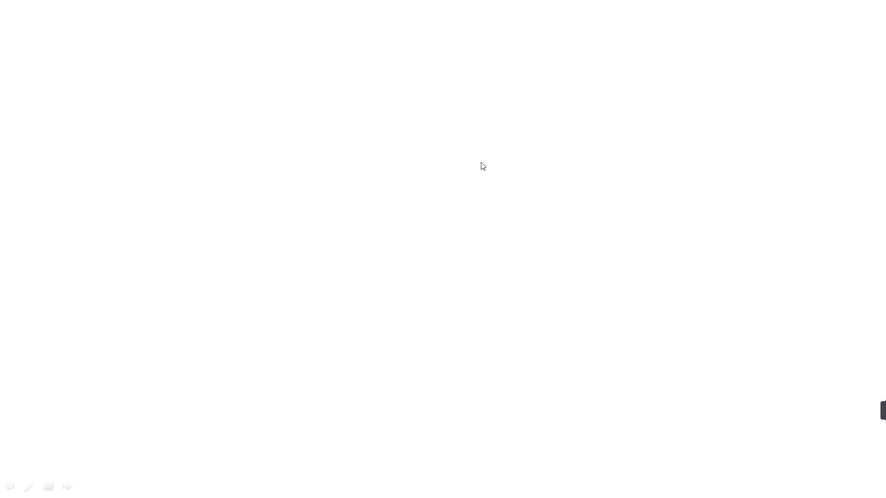
pyautogui.press('Escape')
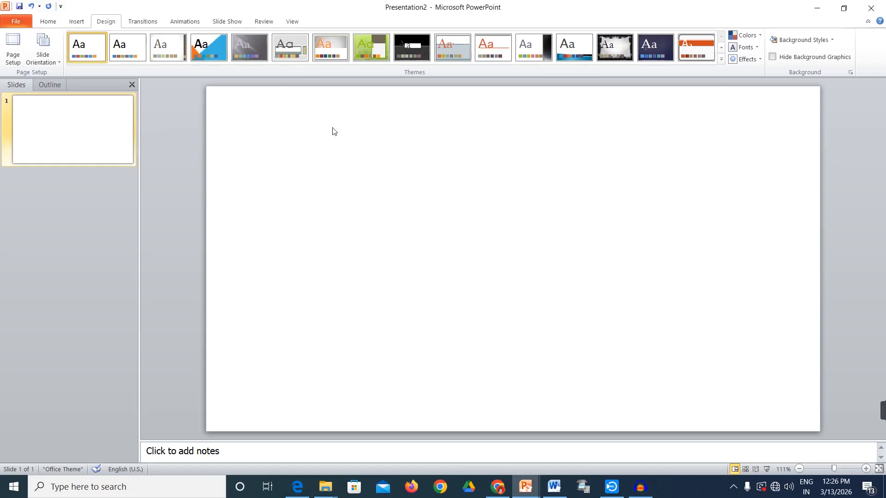
# Draw an octagon about 2.75" wide and 2.42" high in the upper middle of the slide.
pyautogui.click(77, 22)
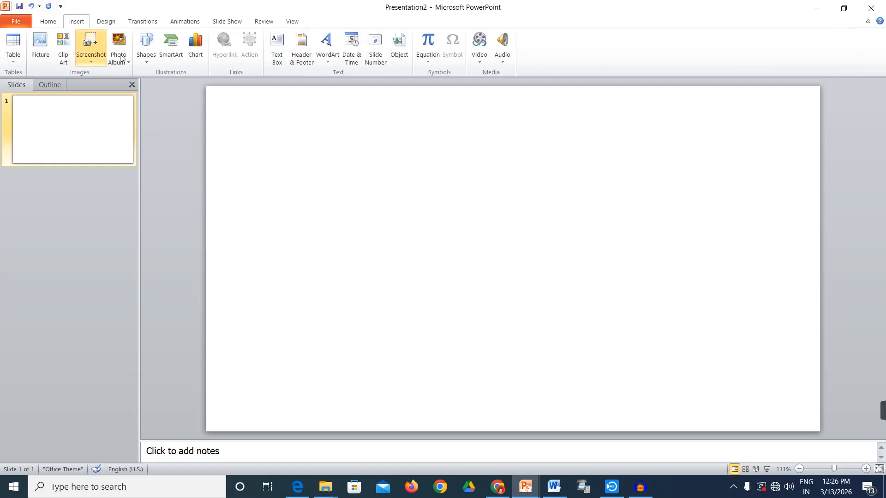
pyautogui.click(148, 44)
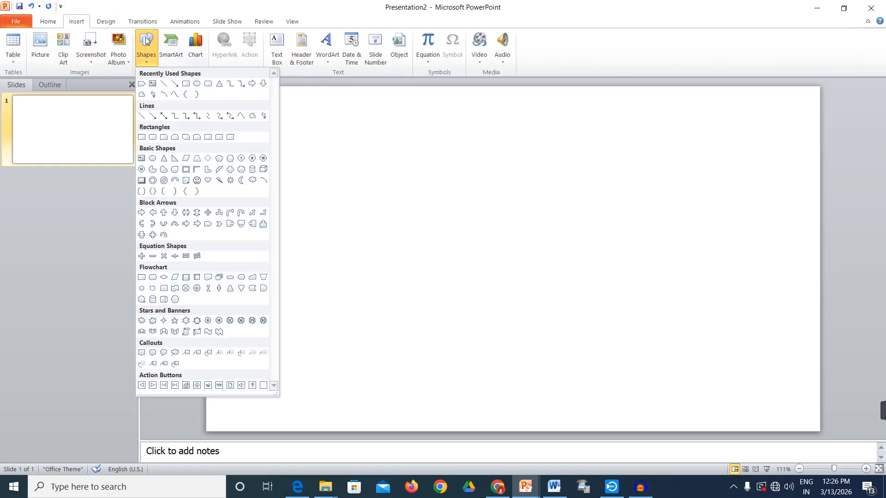
pyautogui.click(252, 158)
pyautogui.moveTo(389, 134); pyautogui.dragTo(559, 285)
# Set the octagon's height and width to 4" and move it up to the slide's top edge.
pyautogui.click(340, 21)
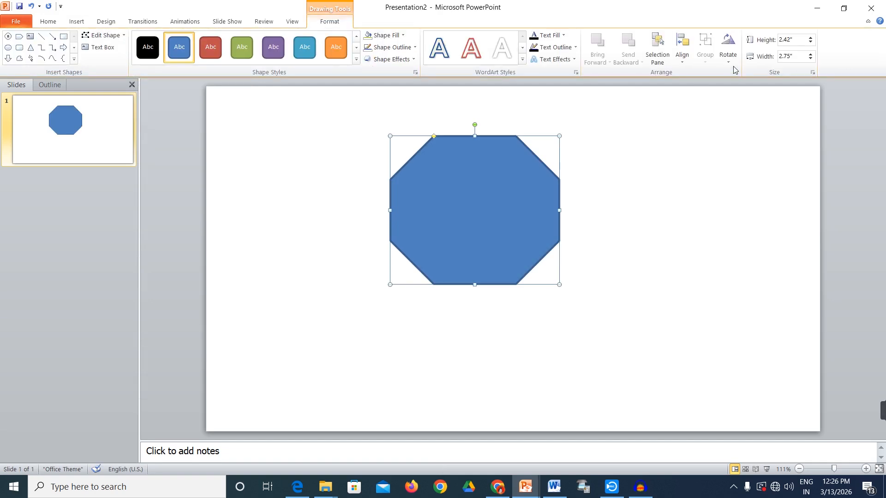
pyautogui.click(797, 38)
pyautogui.write('4')
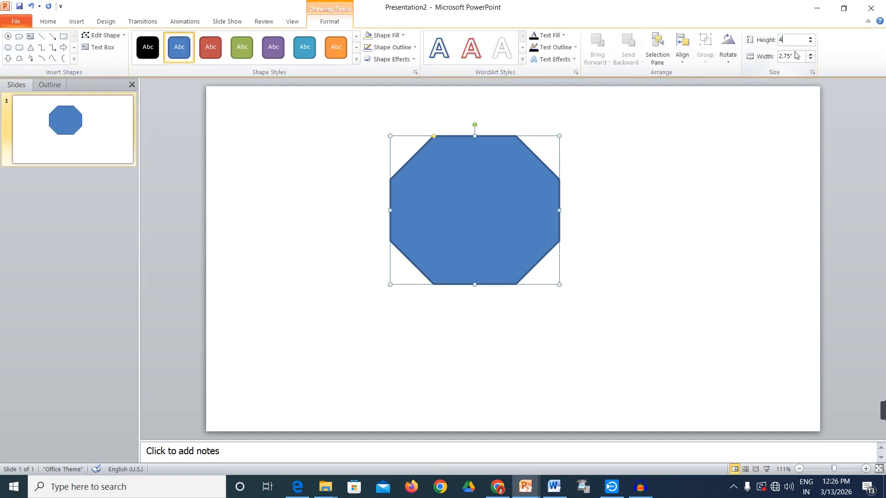
pyautogui.press('Return')
pyautogui.click(795, 54)
pyautogui.write('4')
pyautogui.press('Return')
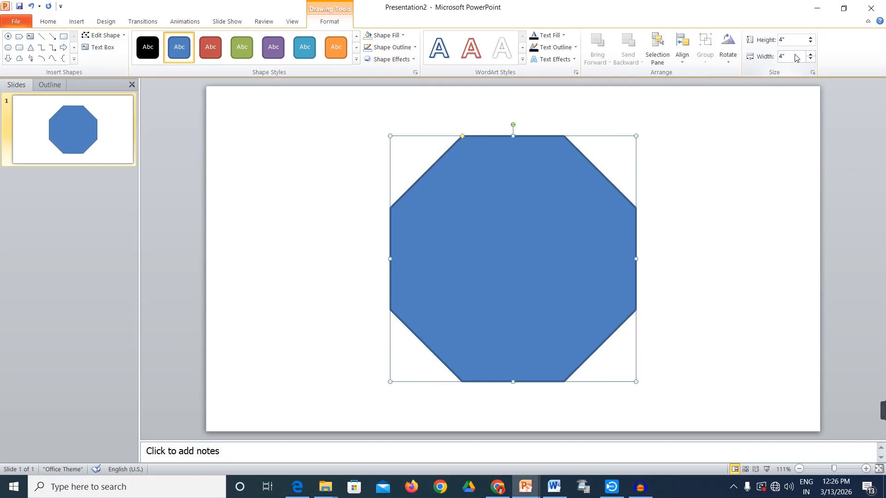
pyautogui.moveTo(517, 248); pyautogui.dragTo(492, 199)
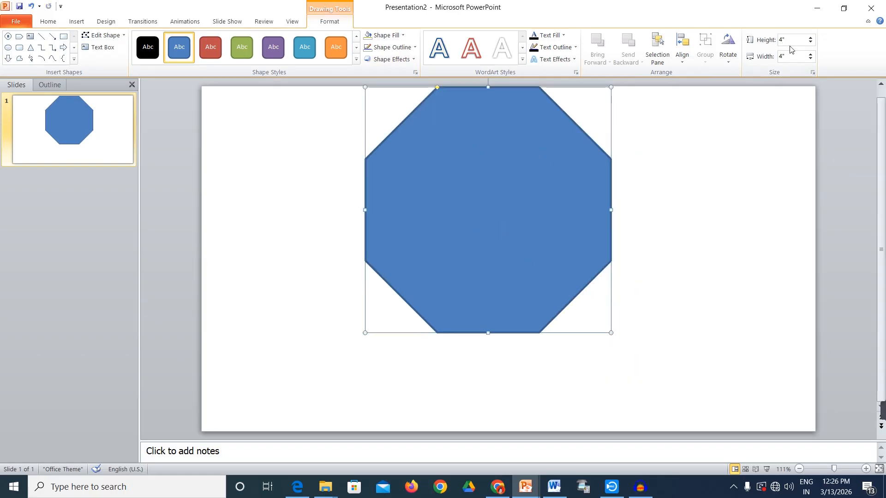
# Fill the octagon with the dark brown wood texture and remove its outline.
pyautogui.click(382, 37)
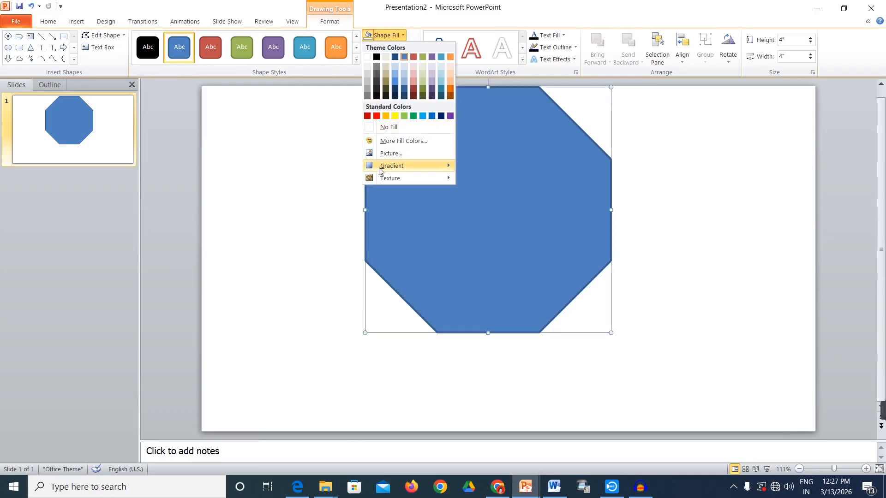
pyautogui.moveTo(420, 177)
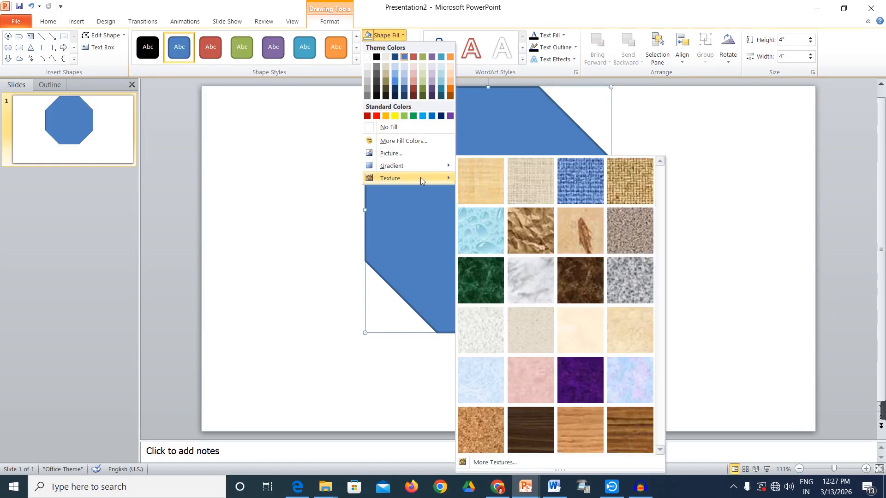
pyautogui.click(521, 431)
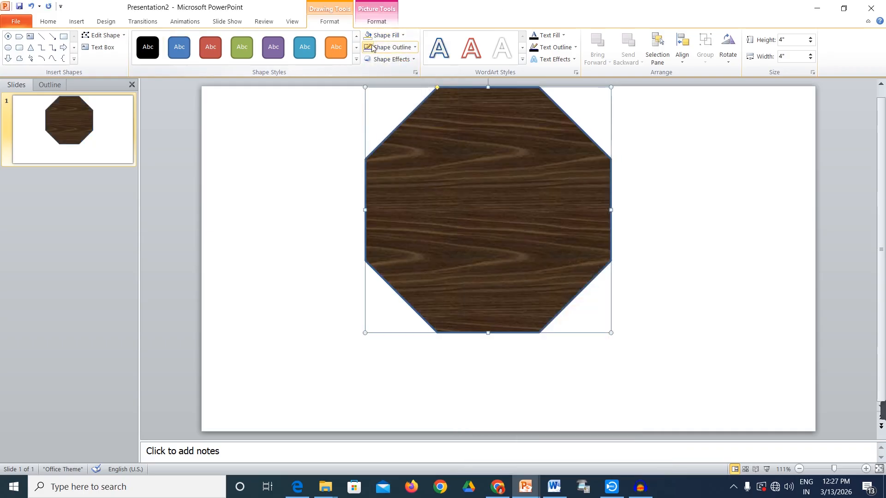
pyautogui.click(392, 48)
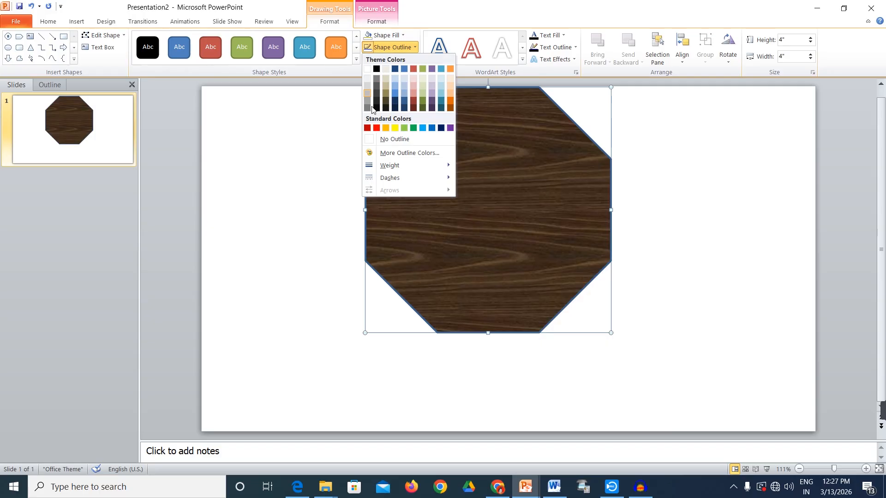
pyautogui.click(387, 139)
pyautogui.click(629, 225)
# Duplicate the wood octagon and set the copy's height and width to 3.8".
pyautogui.doubleClick(470, 216)
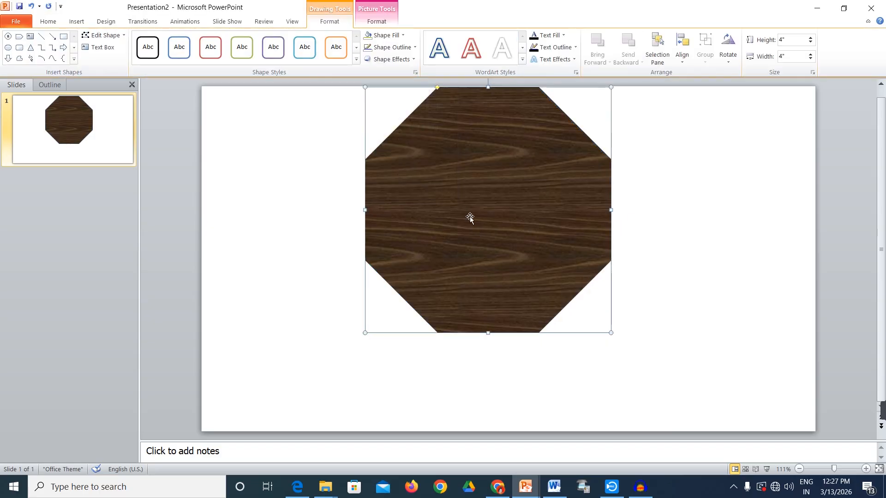
pyautogui.hotkey('ctrl', 'v')
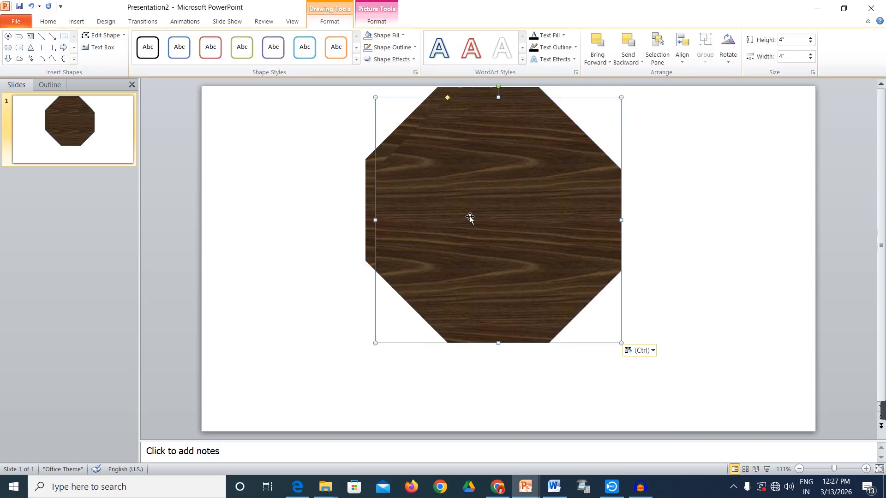
pyautogui.moveTo(500, 226); pyautogui.dragTo(526, 253)
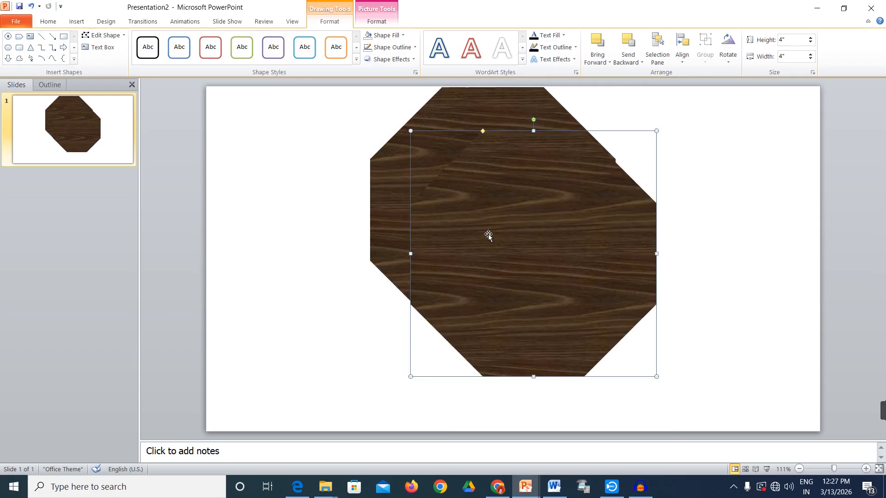
pyautogui.click(791, 44)
pyautogui.click(788, 57)
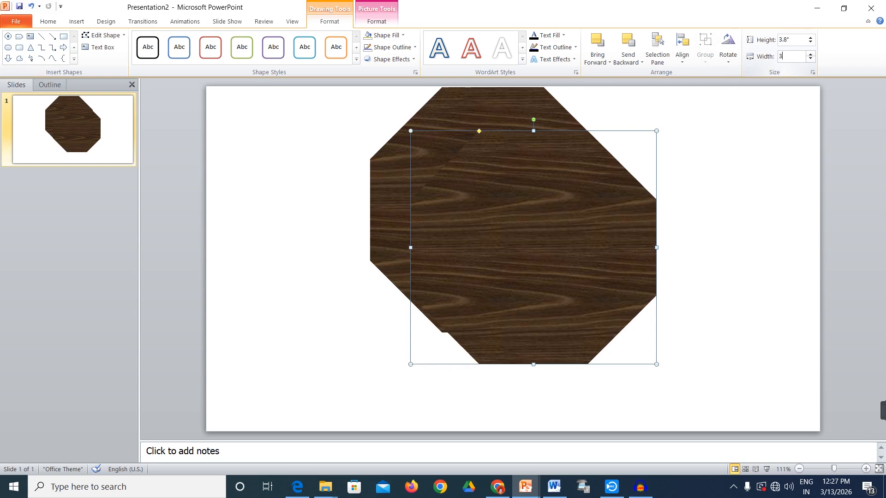
pyautogui.press('Return')
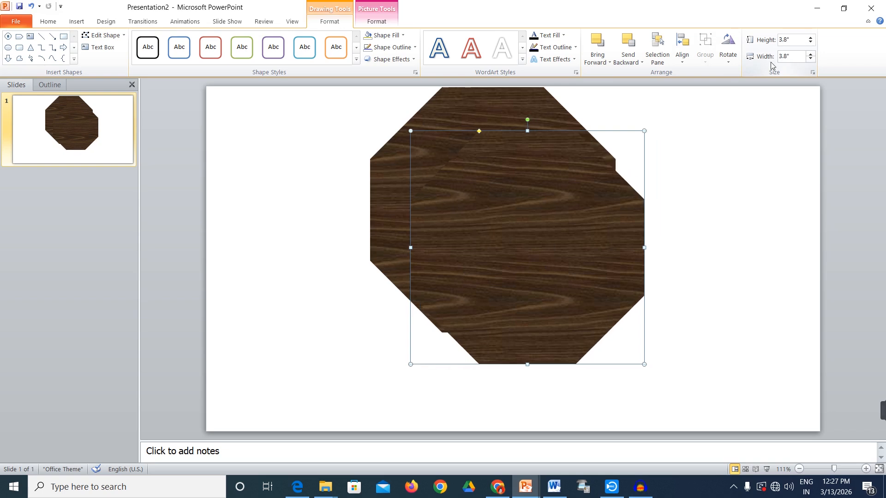
# Give the 3.8" octagon a black 1 pt outline and place it over the larger octagon.
pyautogui.click(385, 51)
pyautogui.click(377, 69)
pyautogui.click(381, 49)
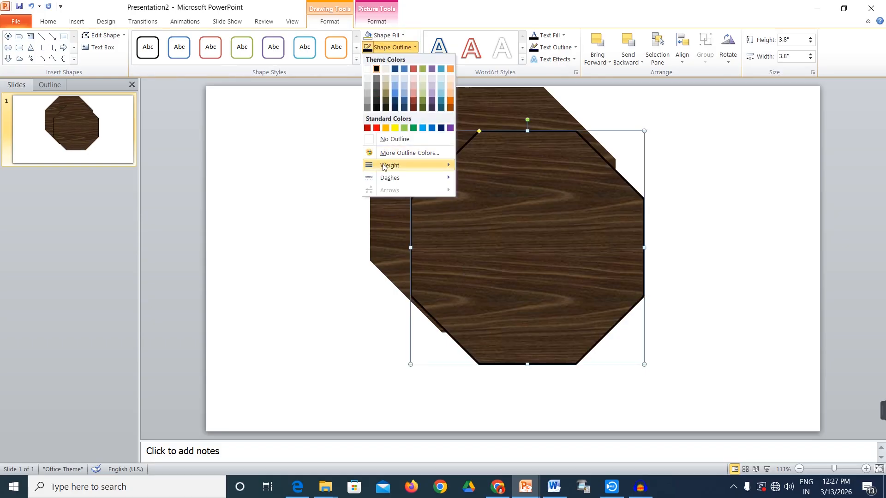
pyautogui.moveTo(382, 166)
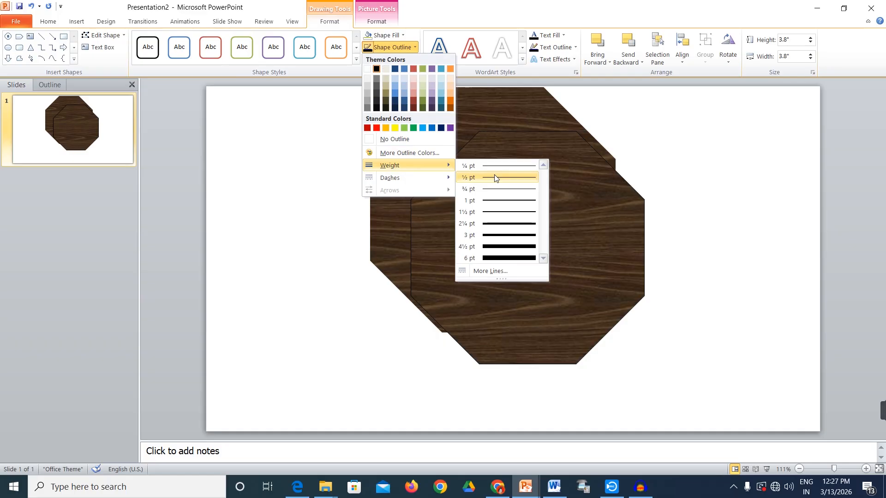
pyautogui.click(496, 200)
pyautogui.moveTo(573, 247); pyautogui.dragTo(536, 206)
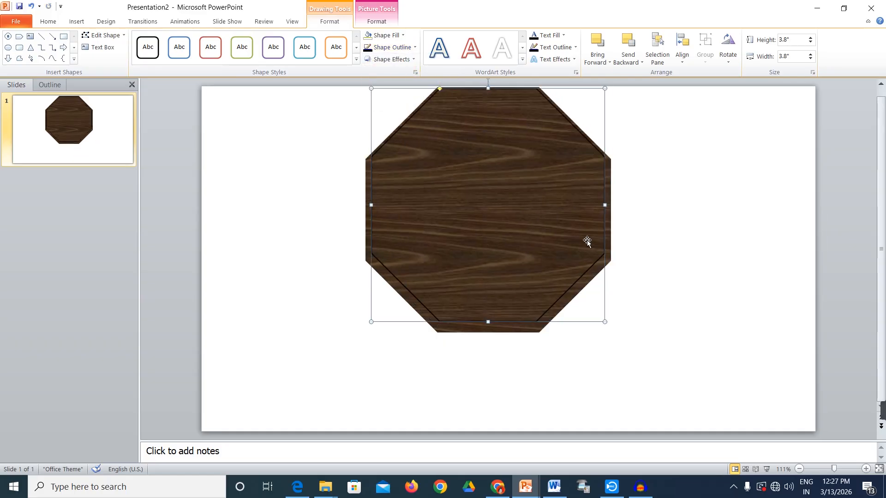
# Duplicate the outlined octagon, offset the copy, and set its height and width to 3.7".
pyautogui.click(655, 246)
pyautogui.click(502, 243)
pyautogui.moveTo(484, 194); pyautogui.dragTo(548, 232)
pyautogui.tripleClick(784, 39)
pyautogui.write('3')
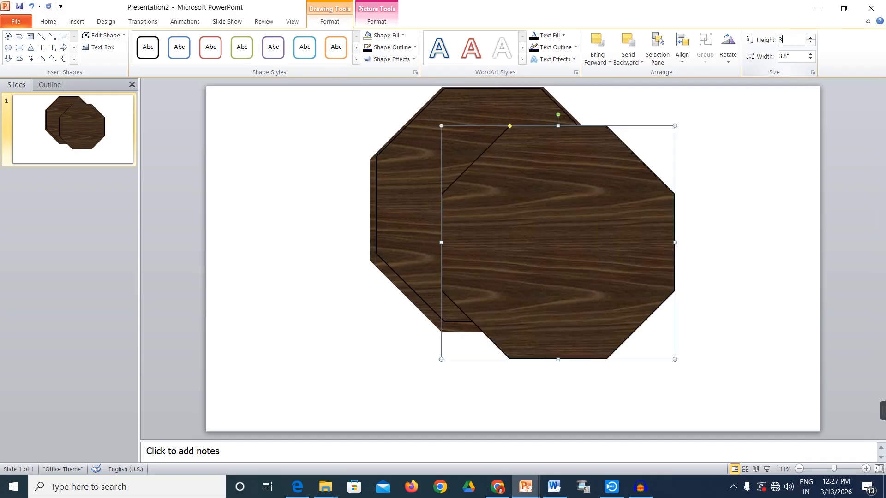
pyautogui.click(794, 57)
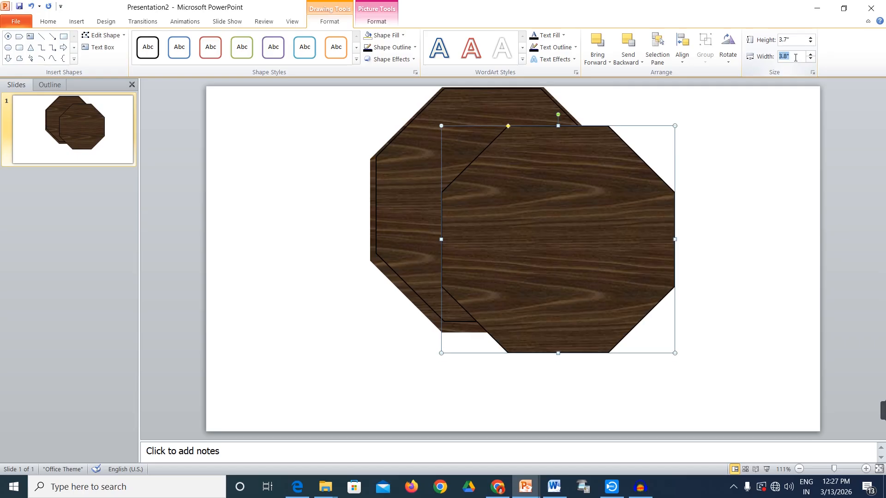
pyautogui.write('3.7')
pyautogui.press('Return')
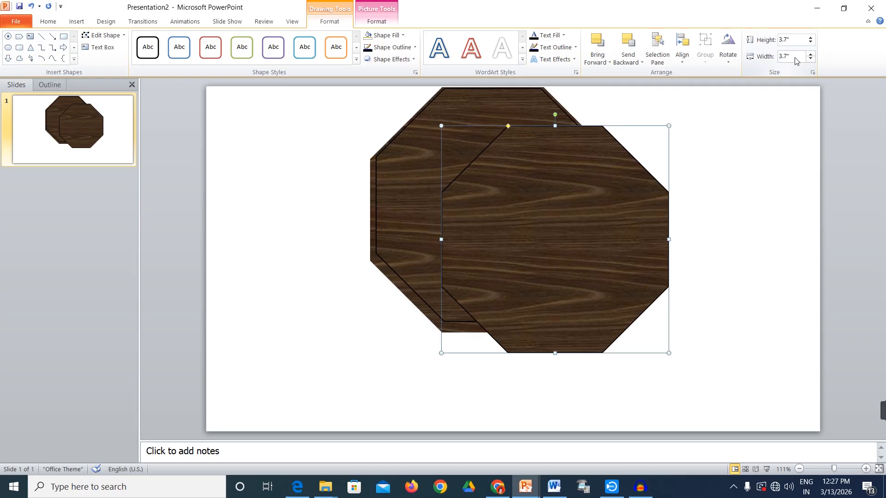
# Align all three octagons to one another by center and middle so they are concentric.
pyautogui.click(727, 159)
pyautogui.hotkey('ctrl', 'a')
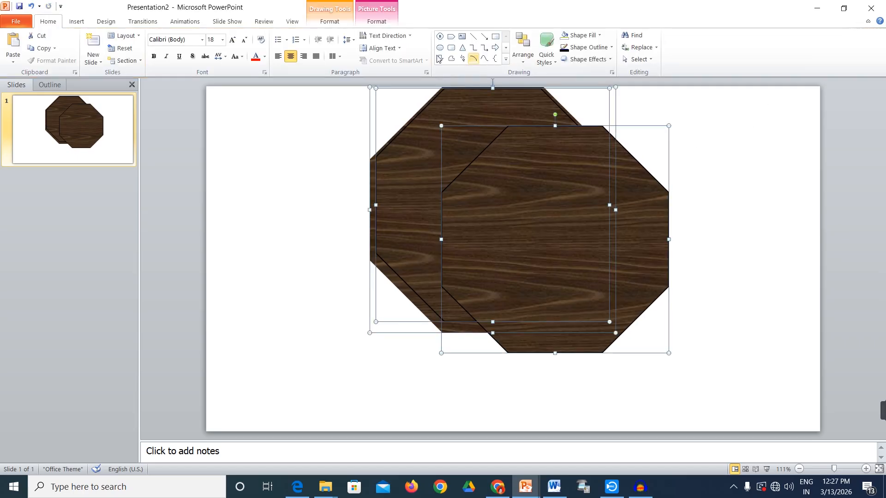
pyautogui.click(330, 22)
pyautogui.click(682, 51)
pyautogui.click(706, 87)
pyautogui.click(687, 54)
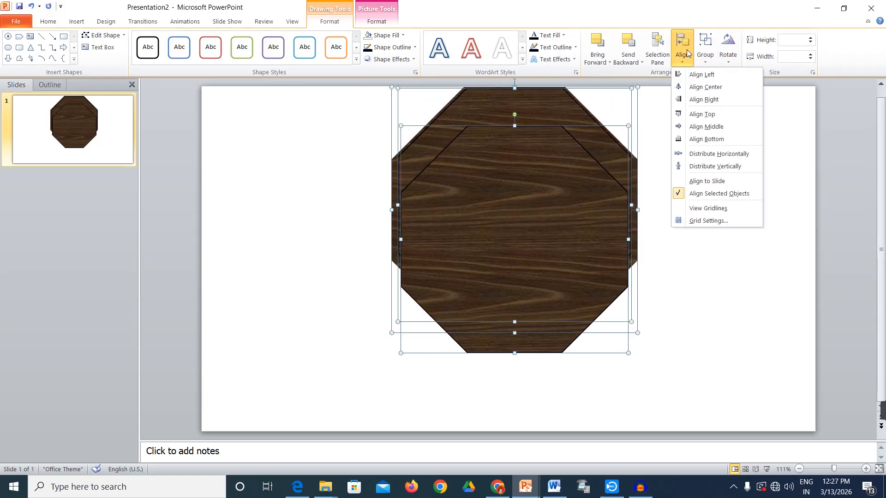
pyautogui.click(700, 127)
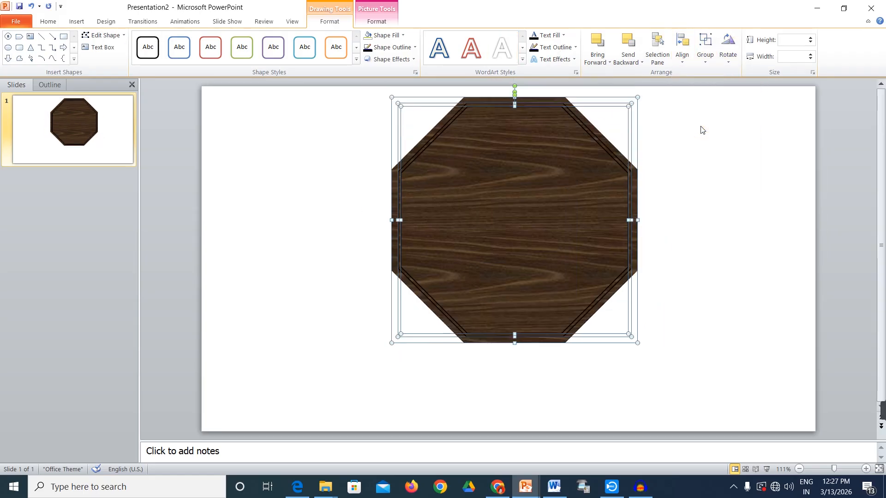
pyautogui.click(686, 225)
# Change the outline colour of all three octagons to white.
pyautogui.click(429, 140)
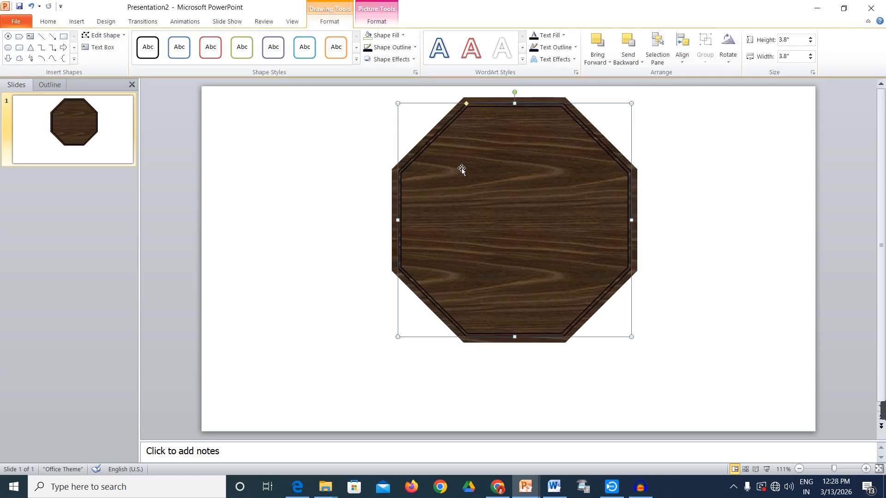
pyautogui.click(716, 191)
pyautogui.hotkey('ctrl', 'a')
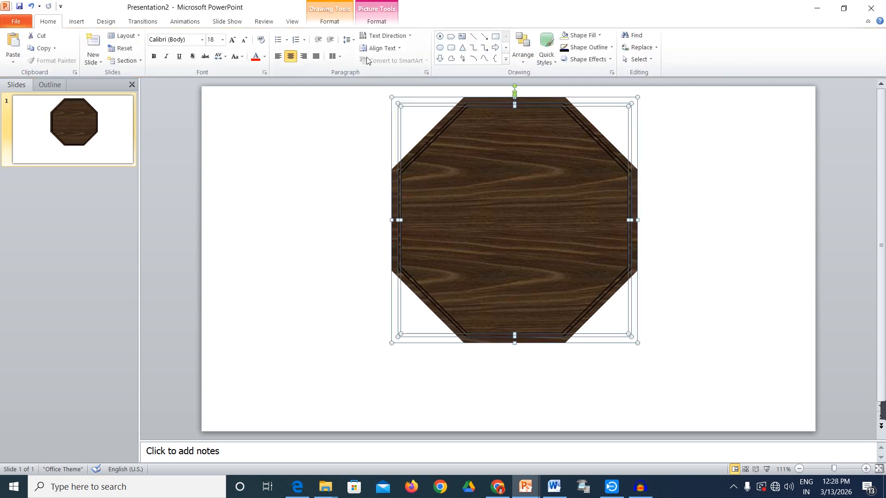
pyautogui.click(333, 21)
pyautogui.click(387, 47)
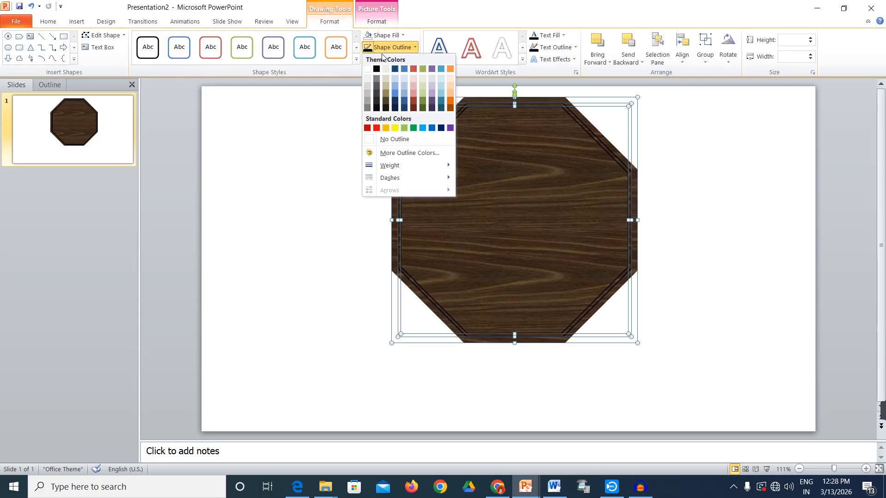
pyautogui.click(368, 70)
pyautogui.click(345, 189)
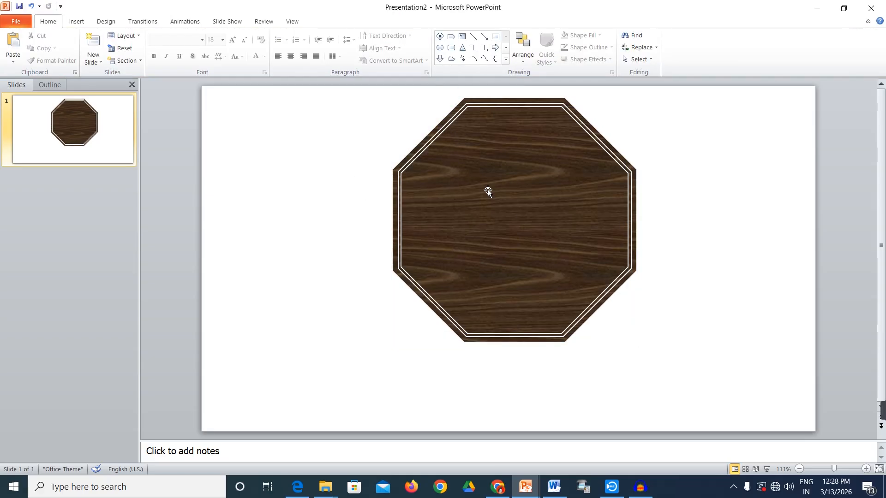
# Draw a circle overlapping the octagons' lower-left side and select the innermost octagon.
pyautogui.click(76, 22)
pyautogui.click(145, 43)
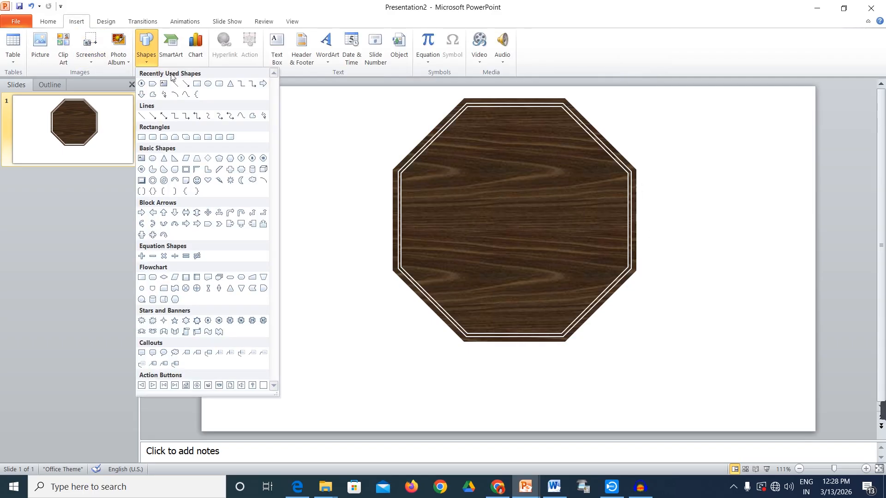
pyautogui.click(208, 83)
pyautogui.moveTo(289, 182); pyautogui.dragTo(442, 336)
pyautogui.click(521, 210)
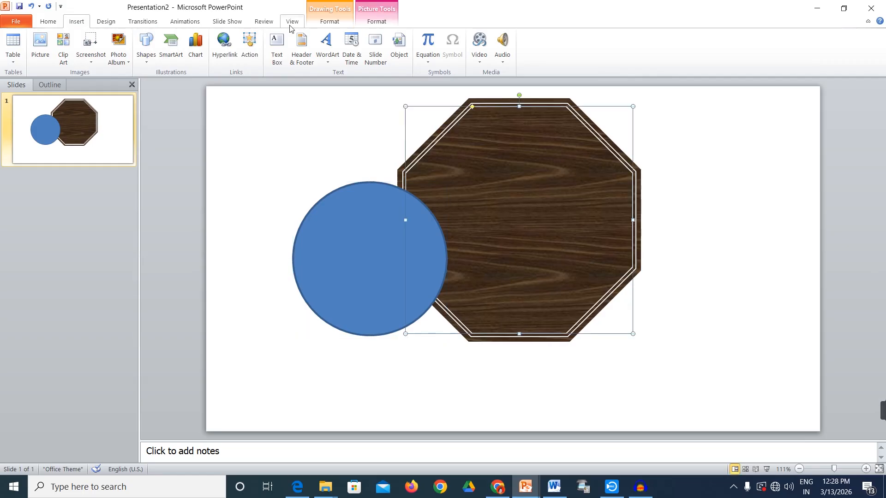
# Set the blue circle's height and width to 3.5".
pyautogui.click(323, 24)
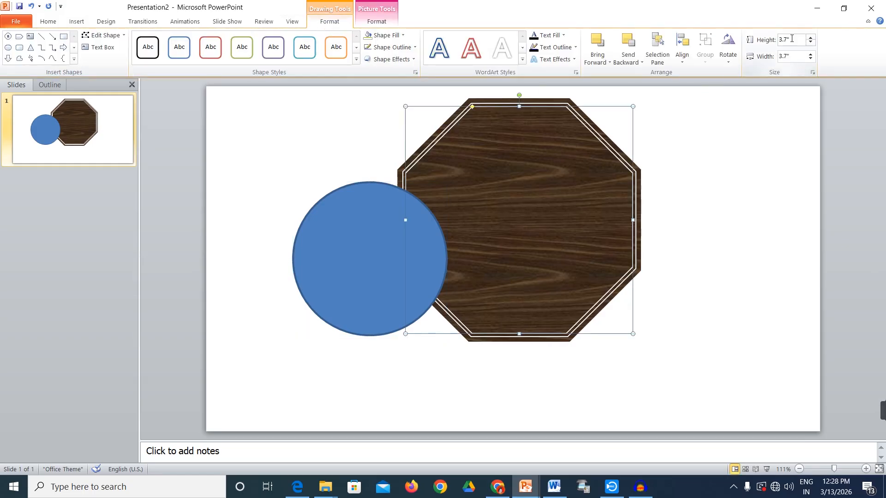
pyautogui.click(360, 232)
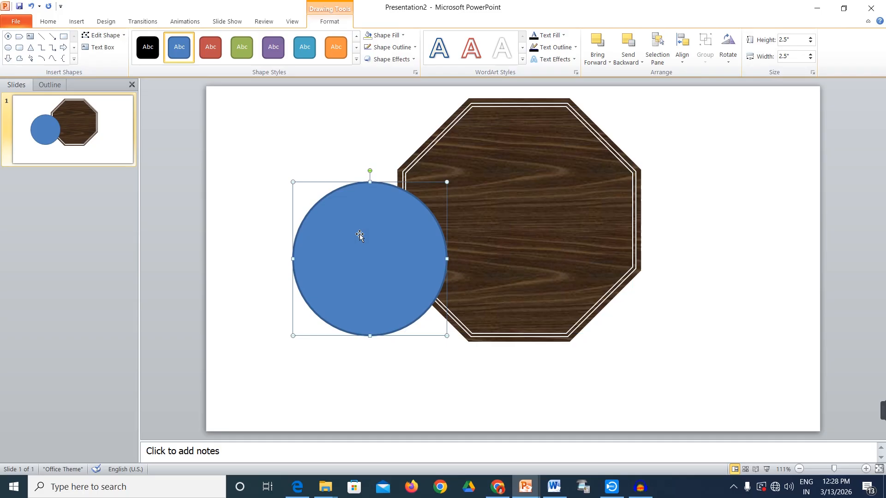
pyautogui.click(789, 42)
pyautogui.write('3.5')
pyautogui.click(786, 55)
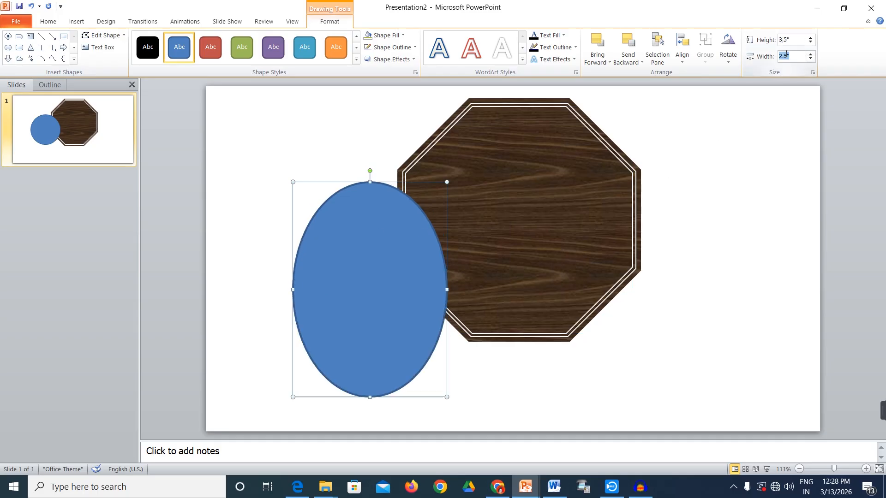
pyautogui.write('3.5')
pyautogui.press('Return')
# Move the circle onto the octagons so that it sits roughly in their centre.
pyautogui.moveTo(357, 294); pyautogui.dragTo(478, 223)
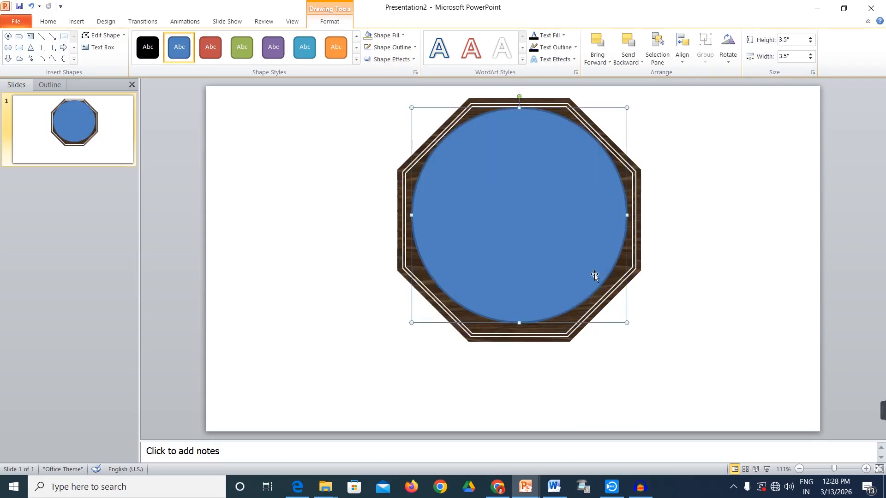
pyautogui.hotkey('ctrl', 'z')
pyautogui.hotkey('ctrl', 'z')
pyautogui.hotkey('ctrl', 'y')
pyautogui.hotkey('ctrl', 'z')
pyautogui.click(699, 263)
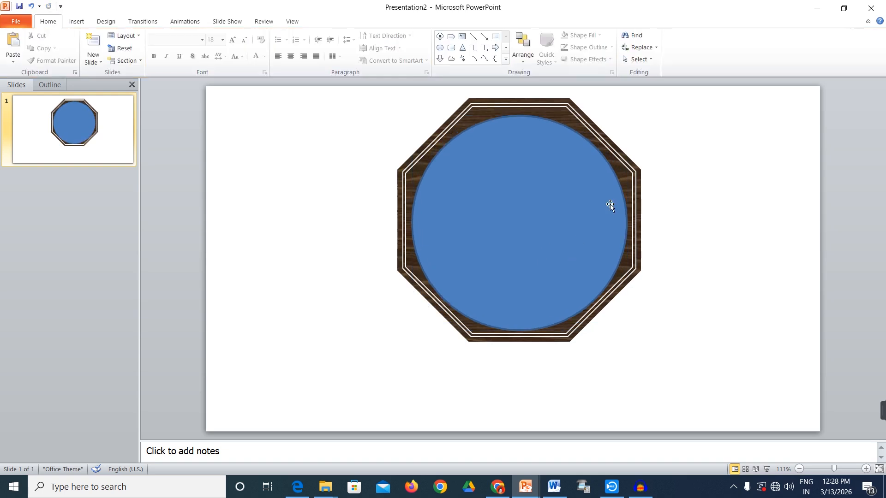
# Align the circle and the innermost octagon to each other by middle.
pyautogui.click(522, 109)
pyautogui.keyDown('shift'); pyautogui.click(525, 192); pyautogui.keyUp('shift')
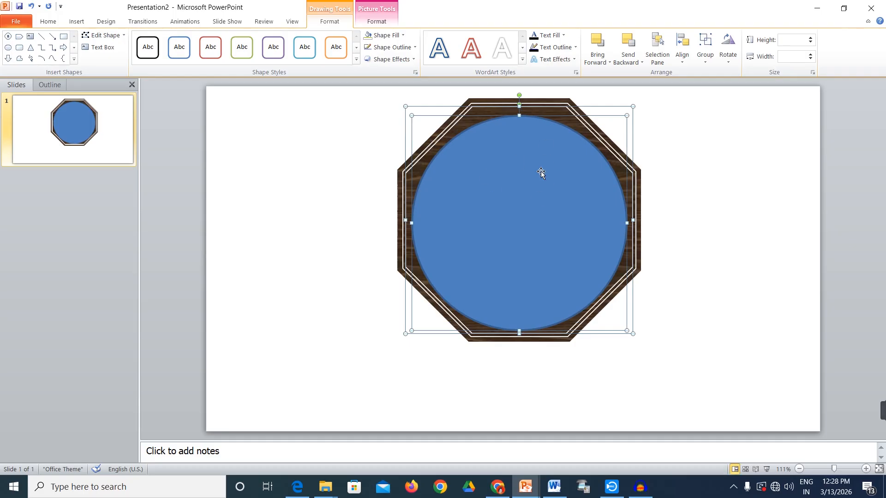
pyautogui.click(682, 57)
pyautogui.click(685, 54)
pyautogui.click(685, 52)
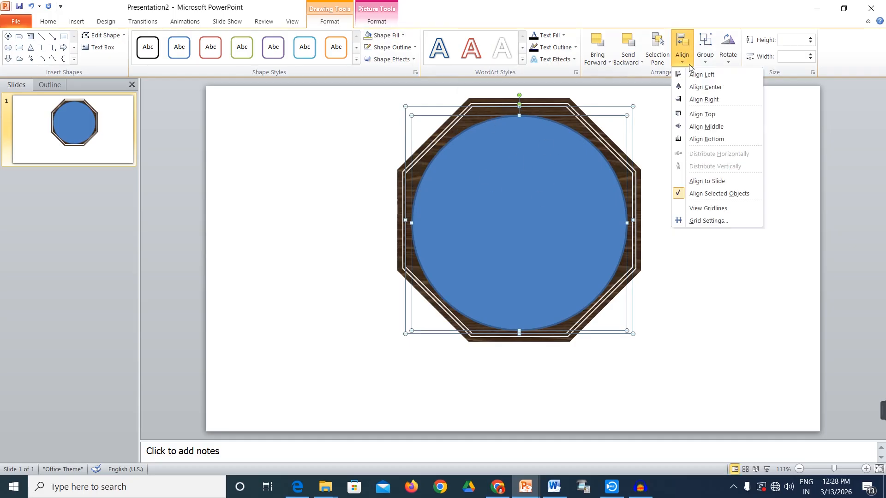
pyautogui.click(697, 126)
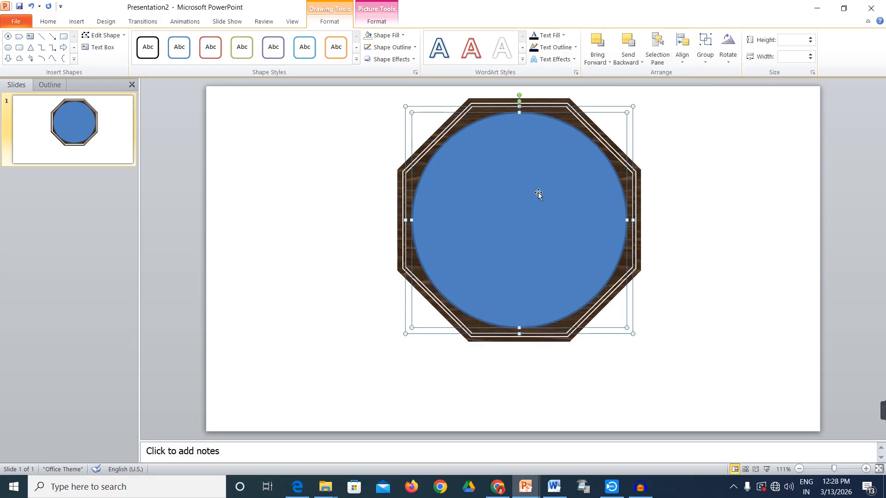
pyautogui.click(727, 246)
# Give the circle a black outline and a white fill.
pyautogui.doubleClick(558, 229)
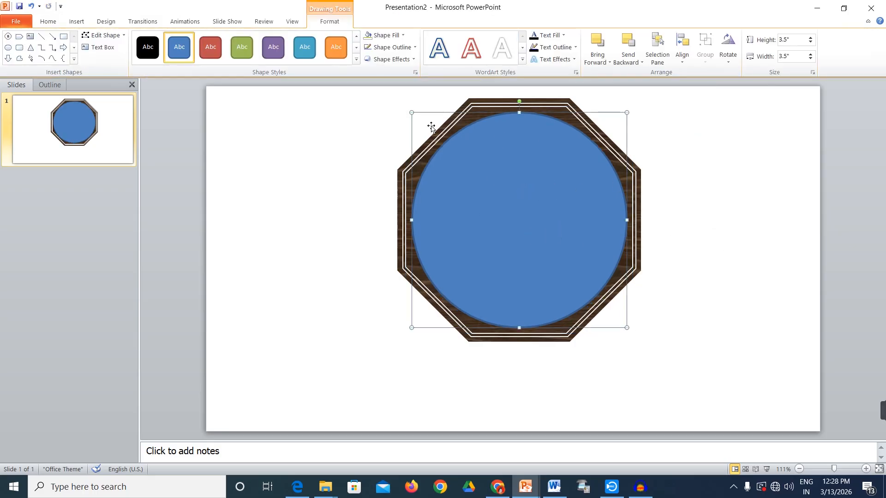
pyautogui.click(381, 50)
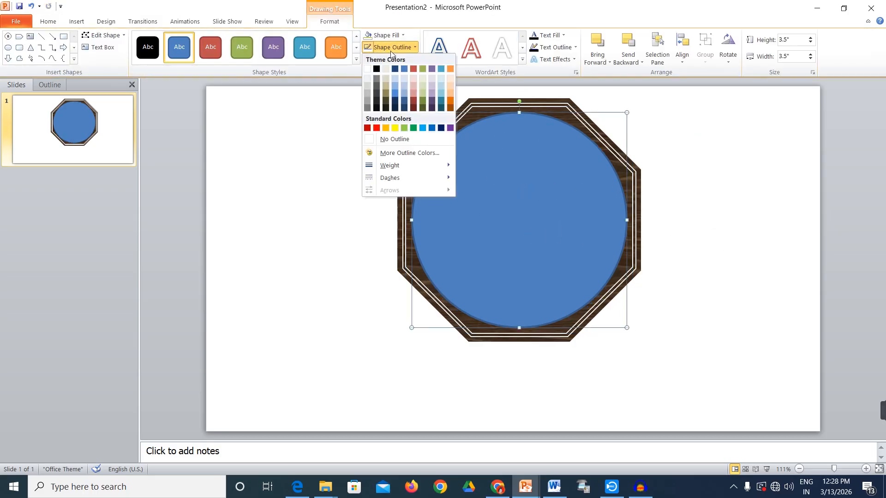
pyautogui.click(376, 69)
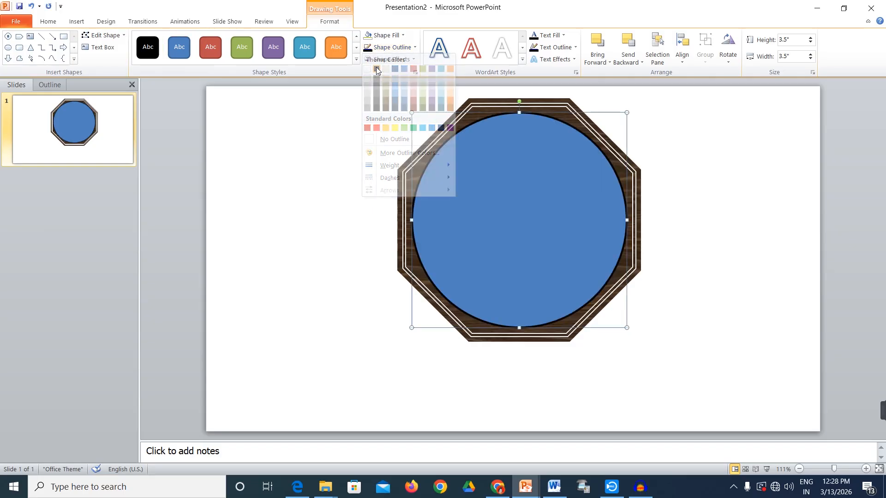
pyautogui.click(382, 36)
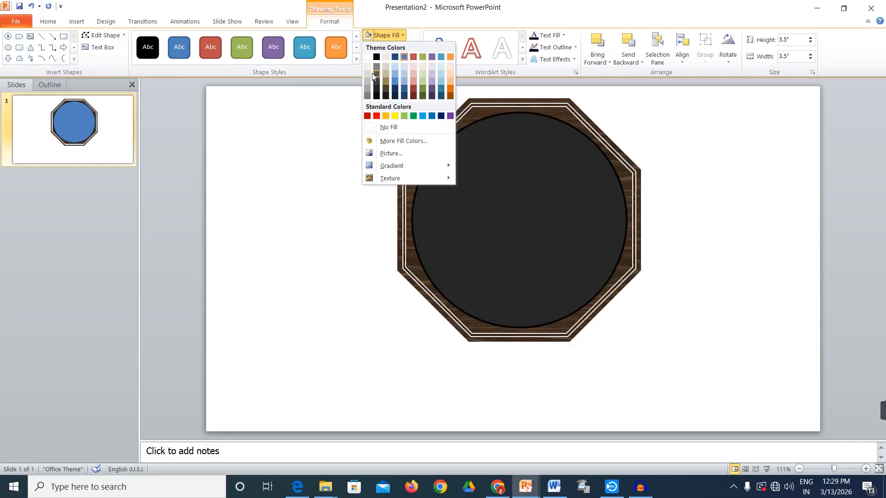
pyautogui.click(367, 56)
pyautogui.click(314, 174)
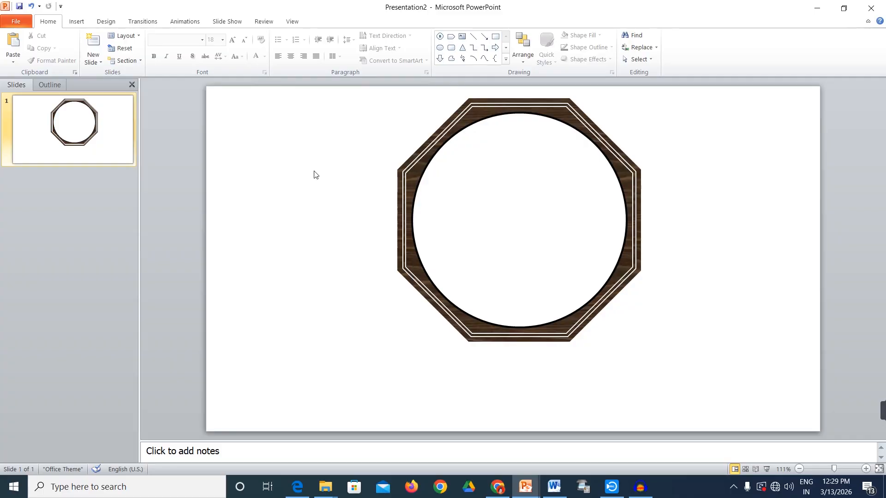
# Apply the red 8 pt glow variation to the white circle.
pyautogui.click(577, 225)
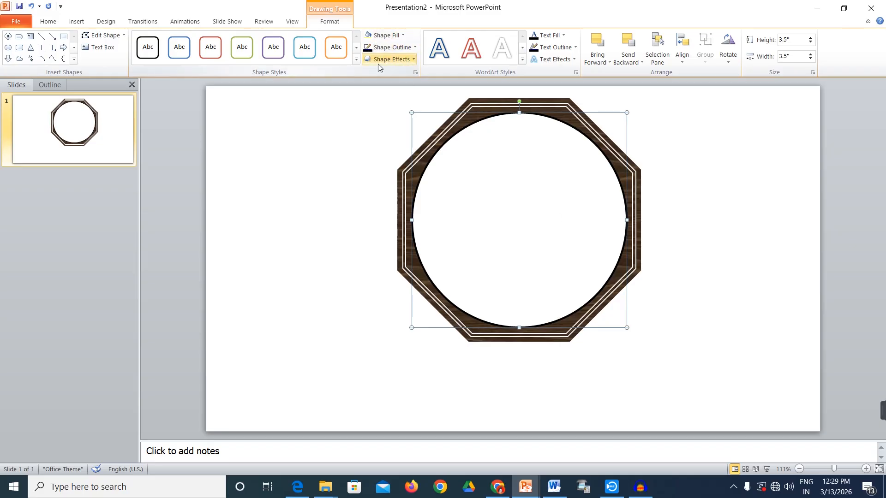
pyautogui.click(392, 62)
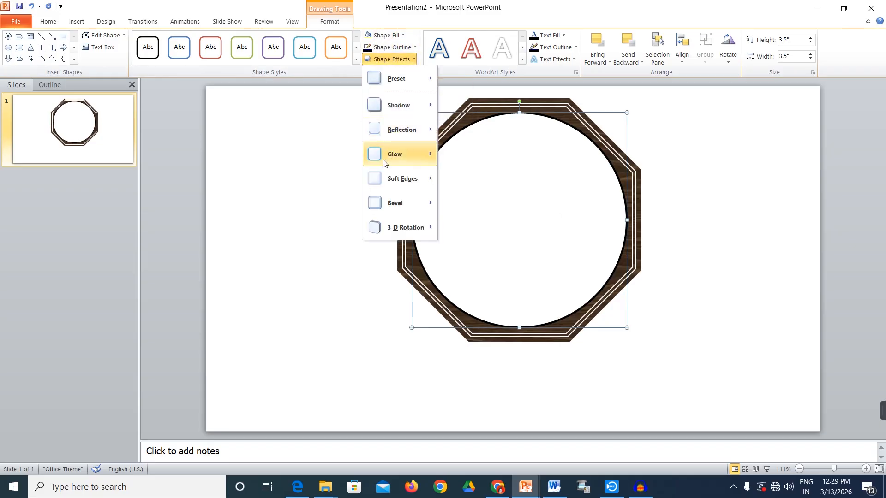
pyautogui.moveTo(400, 155)
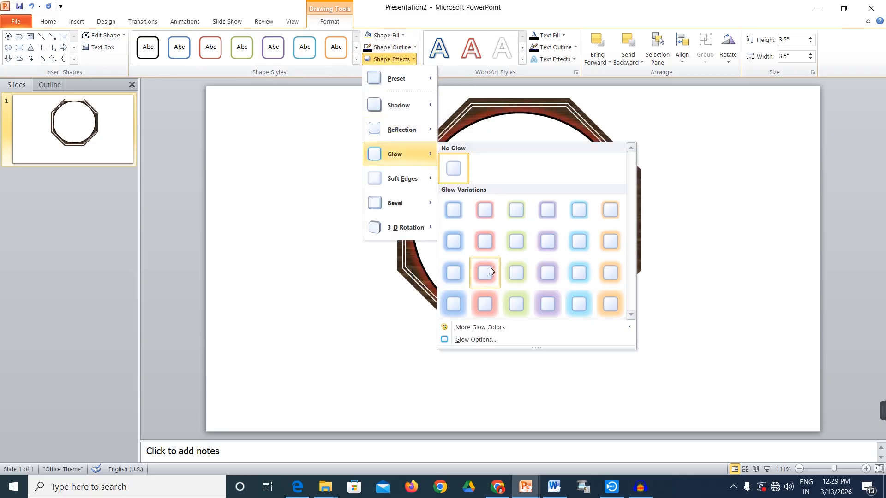
pyautogui.click(489, 242)
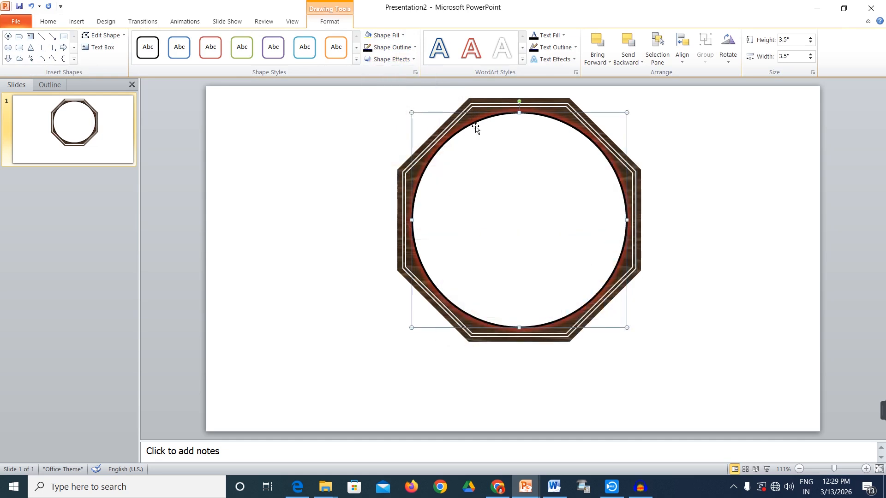
# Customise the circle's glow with black colour, 10 pt size and 5% transparency.
pyautogui.click(393, 61)
pyautogui.moveTo(396, 154)
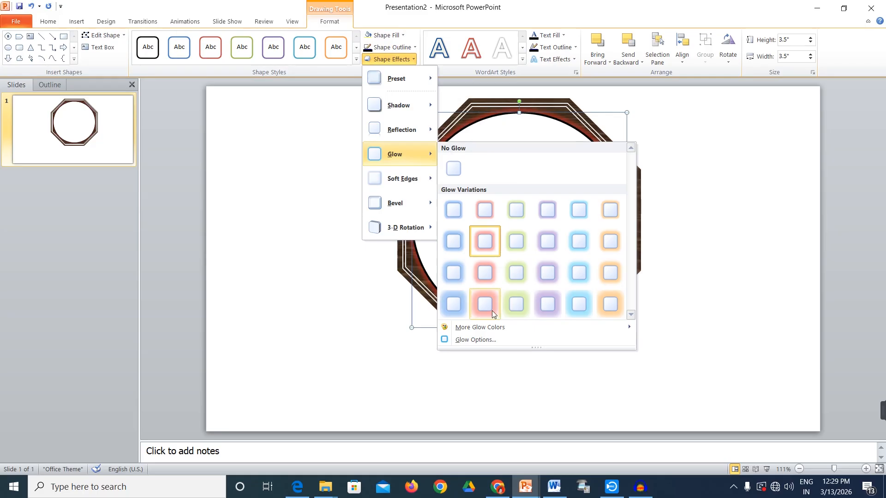
pyautogui.click(490, 337)
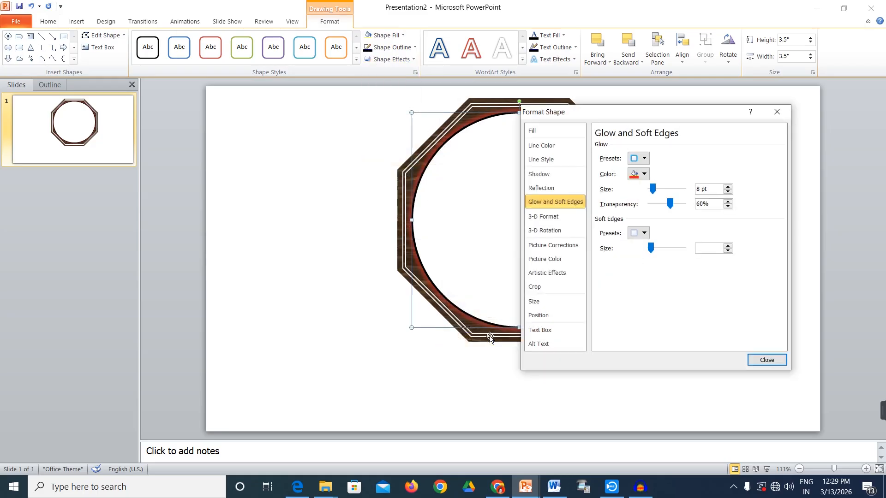
pyautogui.click(643, 174)
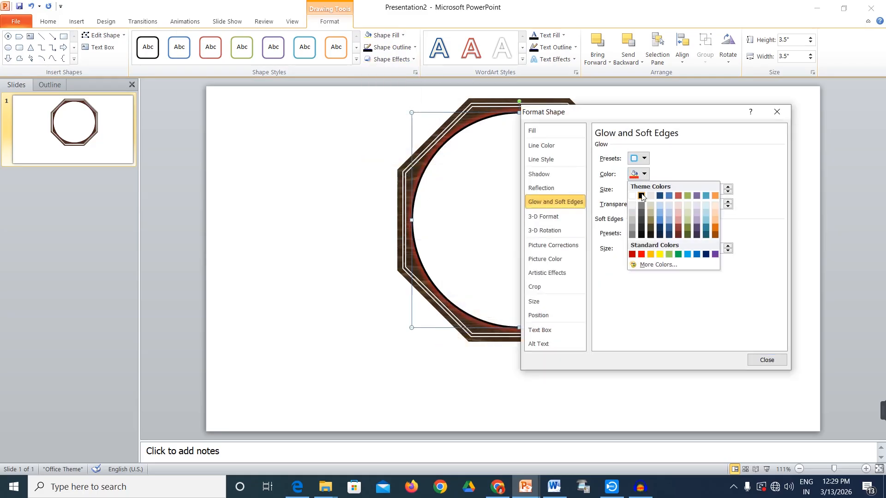
pyautogui.click(642, 195)
pyautogui.moveTo(652, 189)
pyautogui.mouseDown()
pyautogui.moveTo(662, 189)
pyautogui.moveTo(656, 192)
pyautogui.mouseUp()
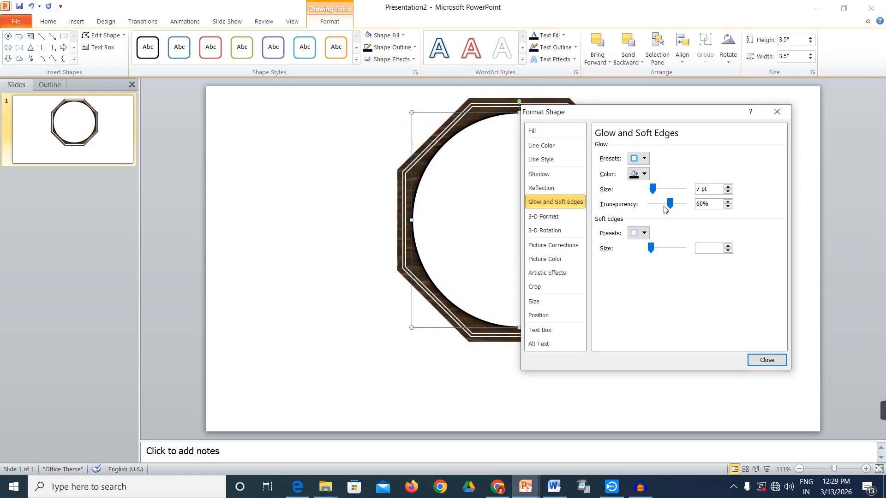
pyautogui.moveTo(709, 192); pyautogui.dragTo(669, 206)
pyautogui.write('10')
pyautogui.write('0')
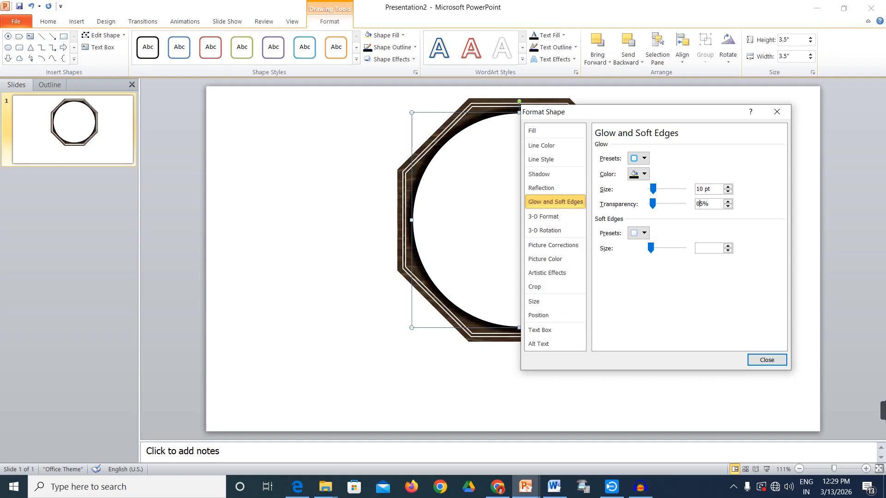
pyautogui.click(763, 360)
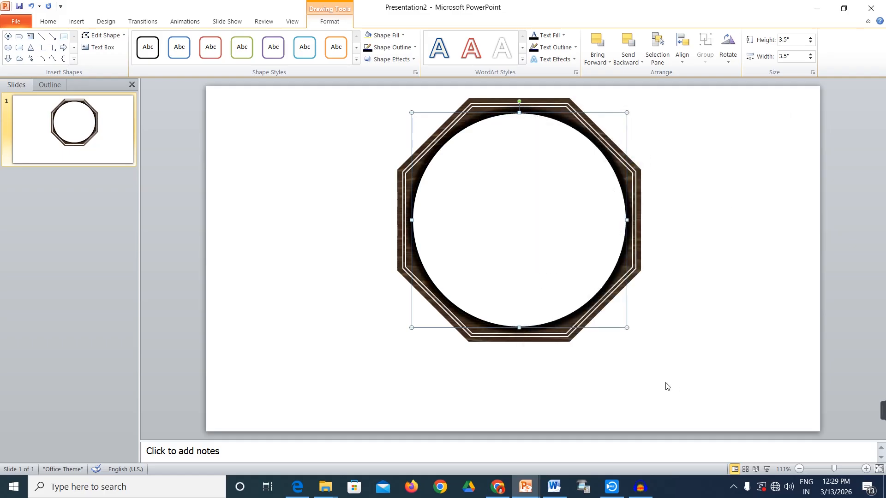
pyautogui.click(666, 385)
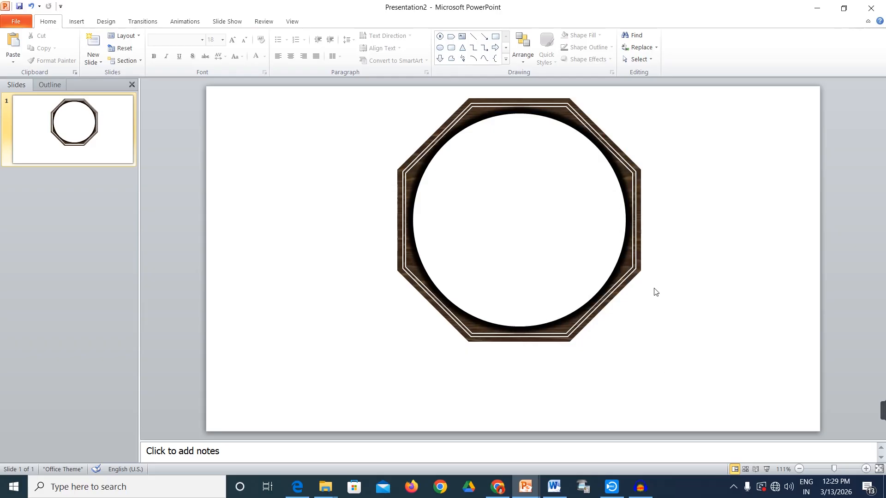
# Group the octagons and the circle and move the group up to the slide's top edge.
pyautogui.hotkey('ctrl', 'a')
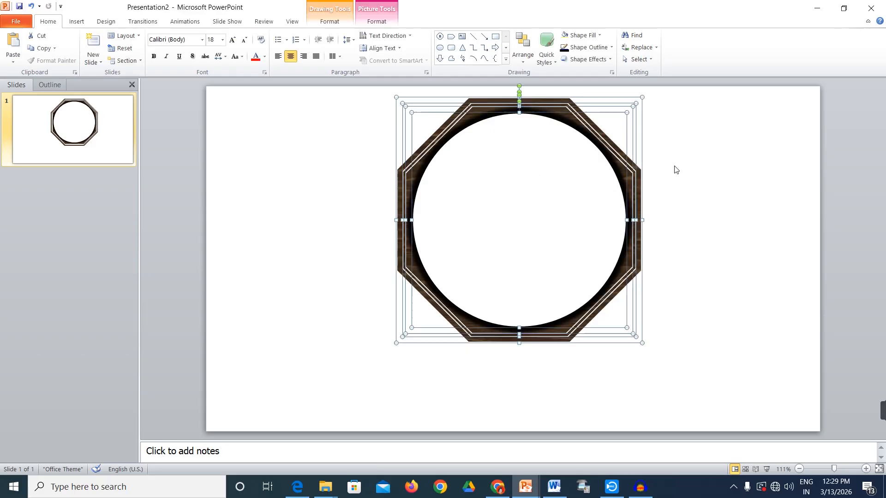
pyautogui.hotkey('ctrl', 'g')
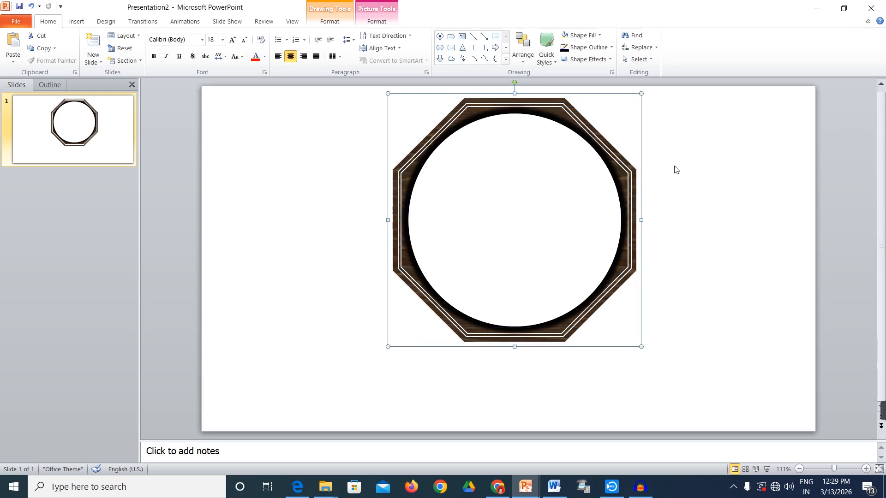
pyautogui.moveTo(520, 246); pyautogui.dragTo(520, 238)
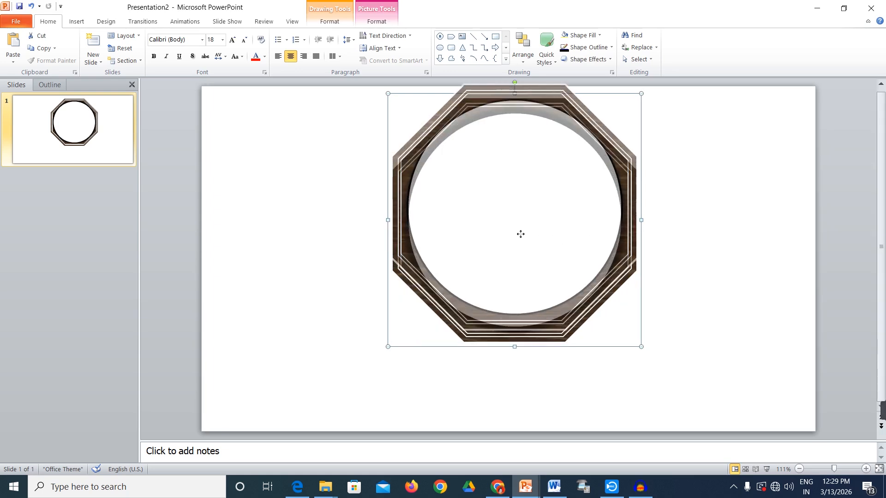
pyautogui.click(744, 294)
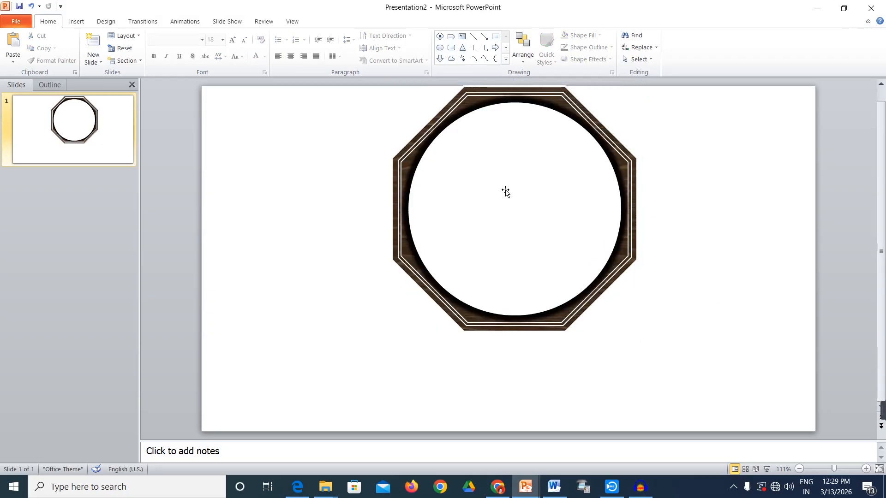
# Preview the slide as a full-screen slide show and return to editing.
pyautogui.press('F5')
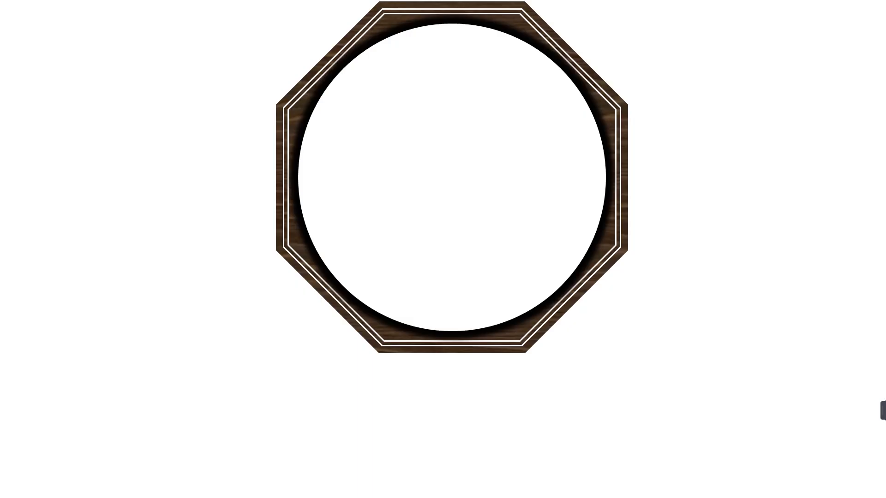
pyautogui.press('Escape')
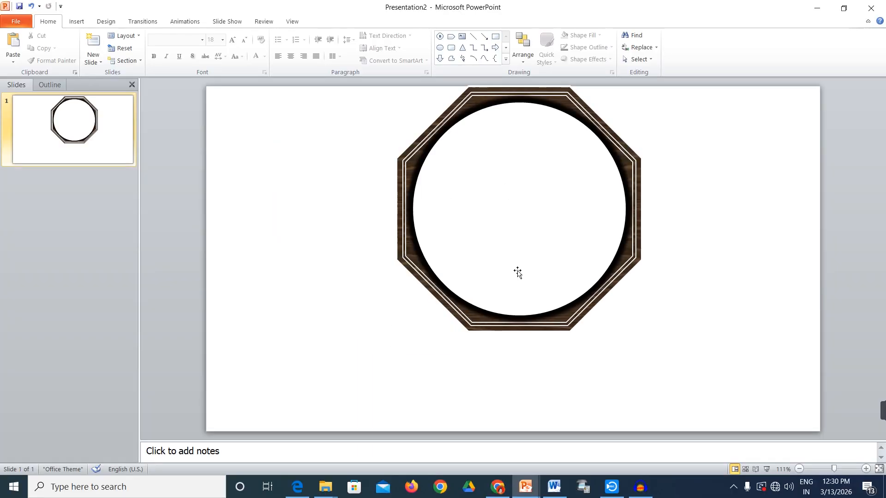
# Draw a 12-point star inside the white circle, slightly below and right of its centre.
pyautogui.click(519, 229)
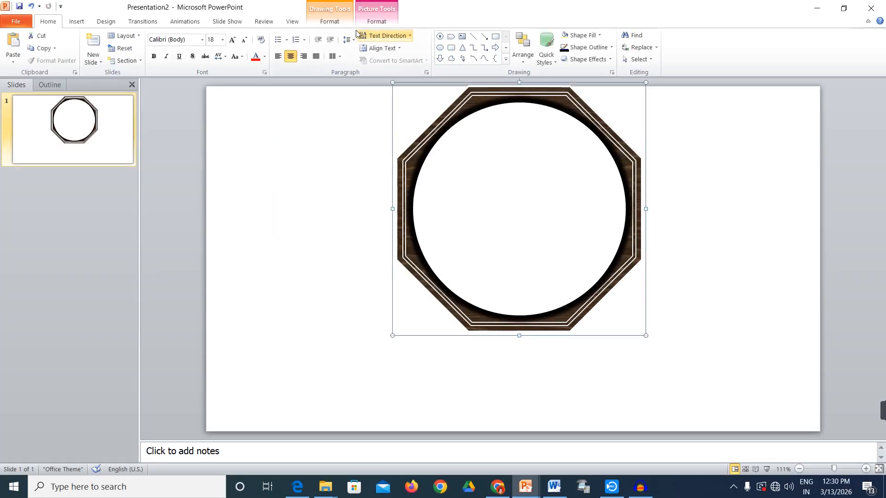
pyautogui.click(332, 21)
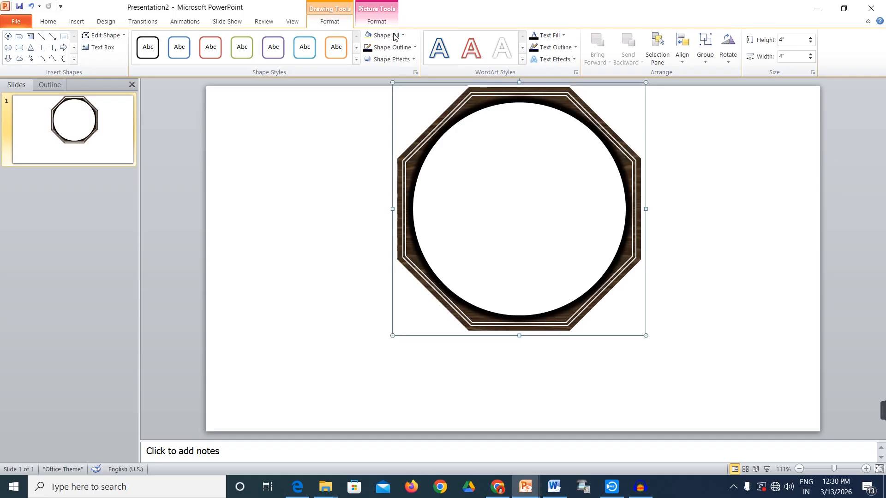
pyautogui.click(76, 21)
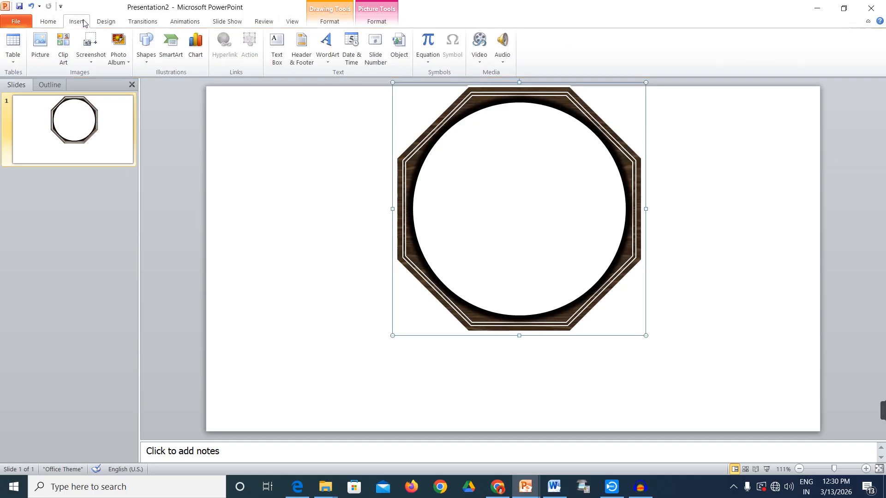
pyautogui.click(154, 46)
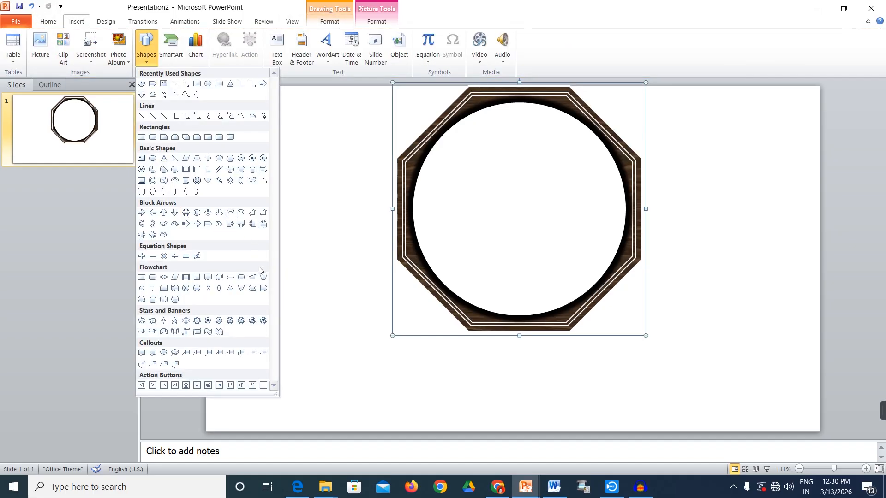
pyautogui.click(230, 321)
pyautogui.moveTo(467, 161); pyautogui.dragTo(605, 294)
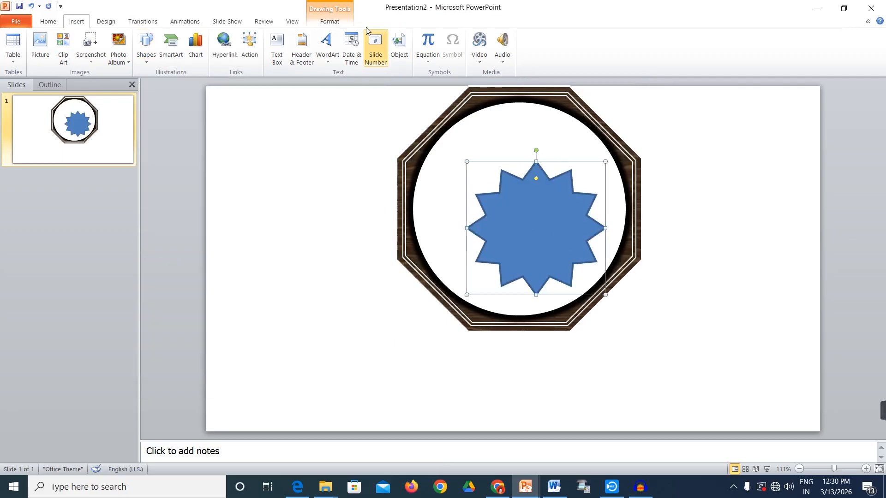
# Set the star's height and width to 3.5 inches and move it over the white circle.
pyautogui.click(329, 23)
pyautogui.click(789, 40)
pyautogui.write('3.5')
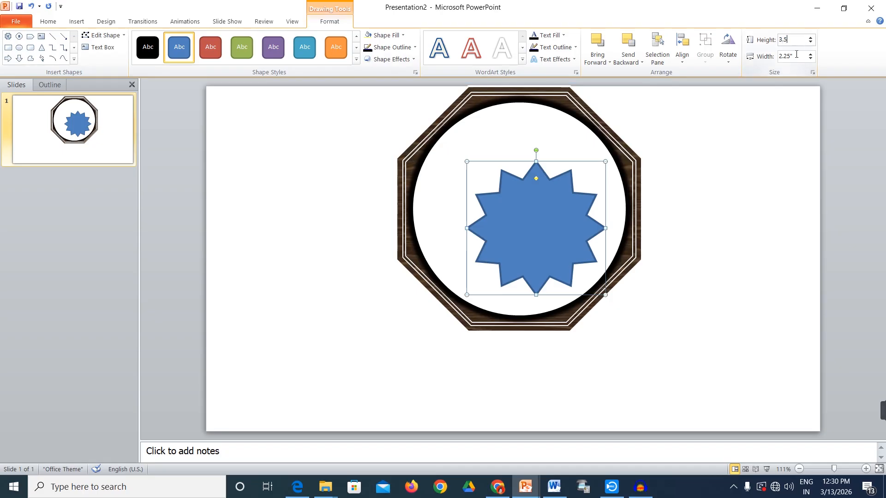
pyautogui.click(796, 54)
pyautogui.write('3')
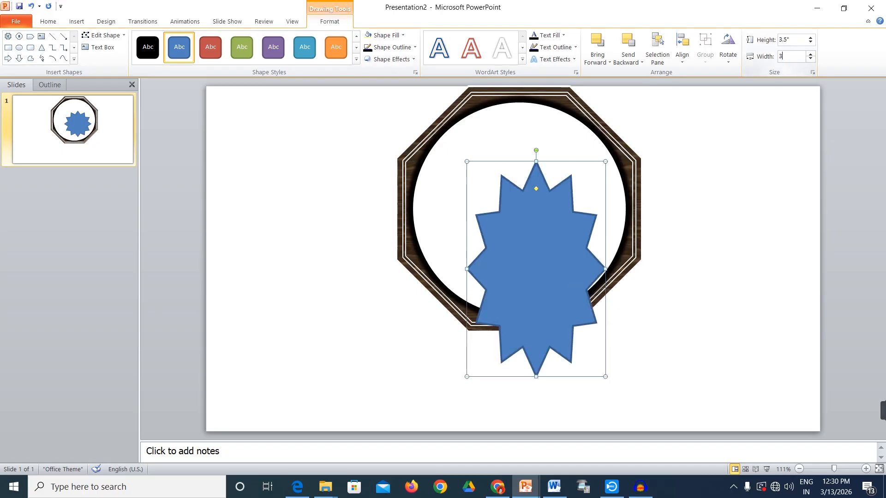
pyautogui.write('.5')
pyautogui.press('Return')
pyautogui.moveTo(560, 281); pyautogui.dragTo(509, 218)
# Narrow the star's points into thin spikes radiating from a small core and remove its outline.
pyautogui.moveTo(519, 135); pyautogui.dragTo(521, 197)
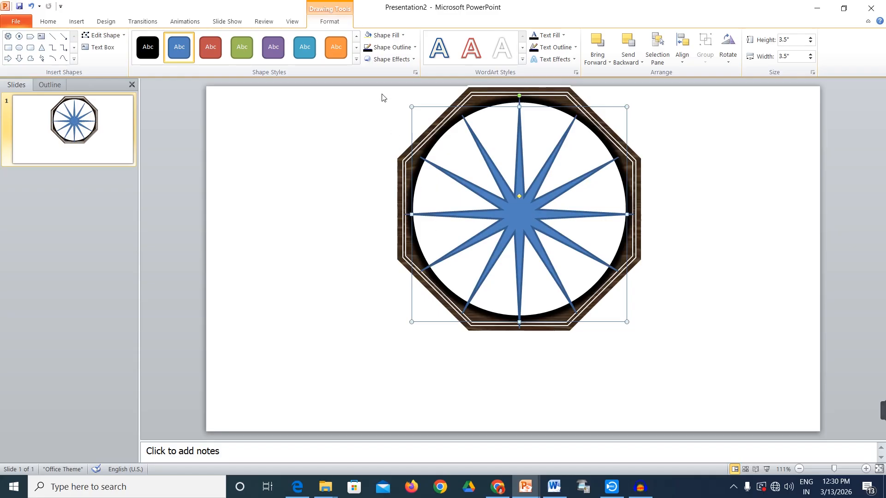
pyautogui.click(382, 48)
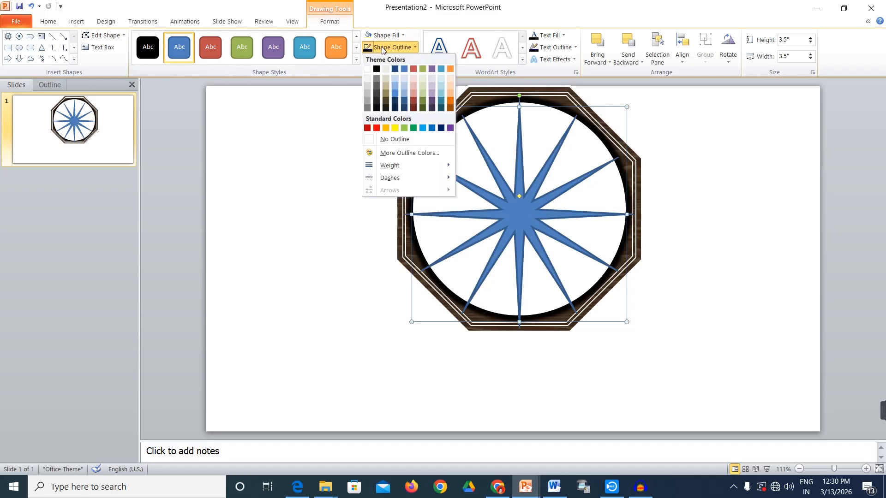
pyautogui.click(385, 139)
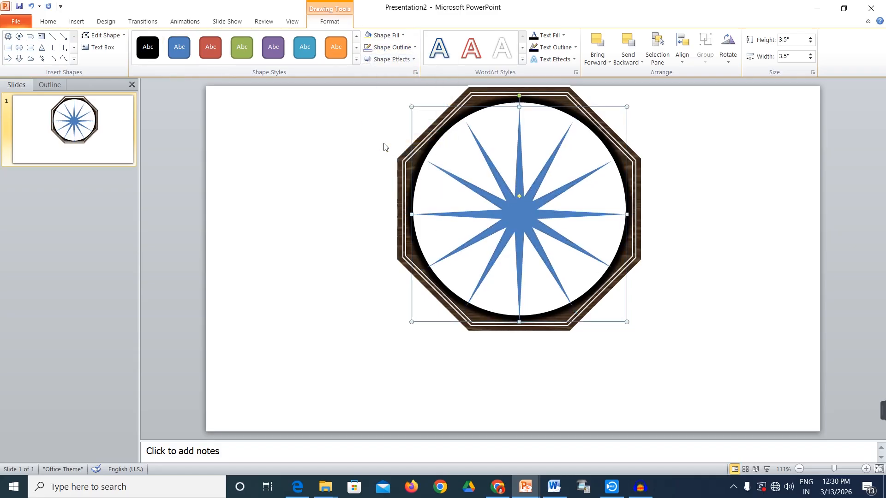
# Align the star with the octagonal frame group using Align Center and Align Middle.
pyautogui.keyDown('shift'); pyautogui.click(553, 98); pyautogui.keyUp('shift')
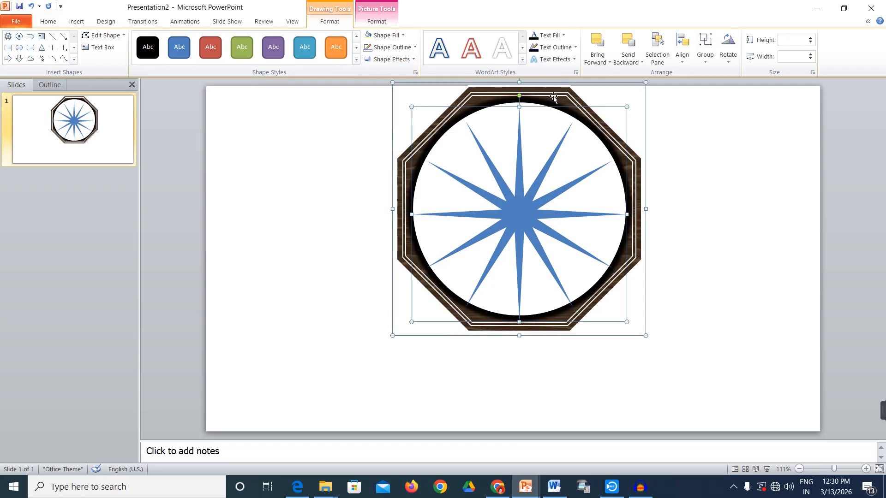
pyautogui.click(681, 51)
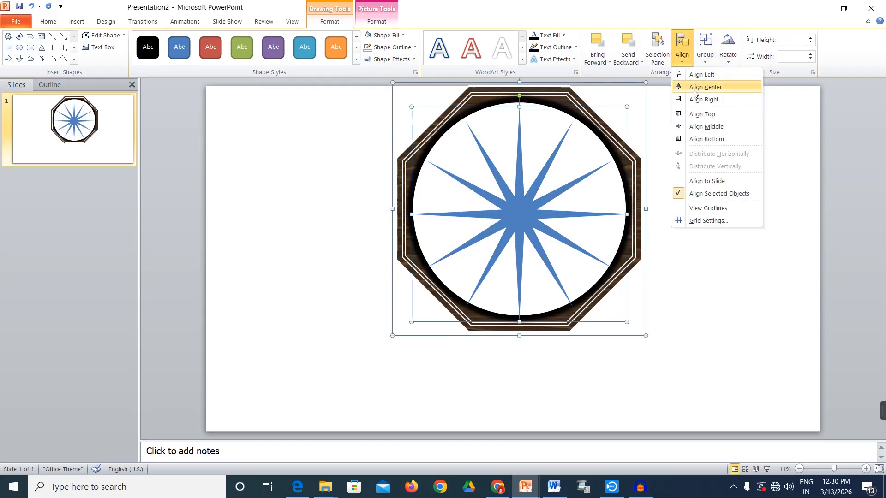
pyautogui.click(705, 86)
pyautogui.click(681, 51)
pyautogui.click(706, 126)
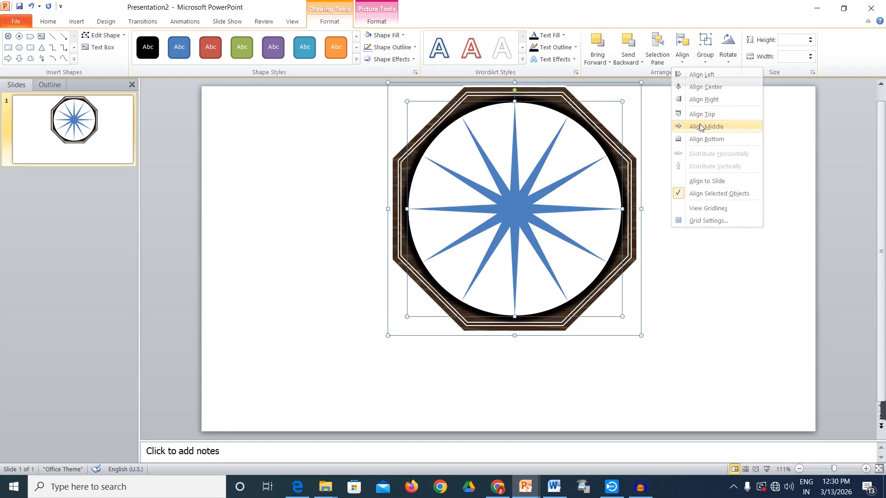
pyautogui.click(704, 214)
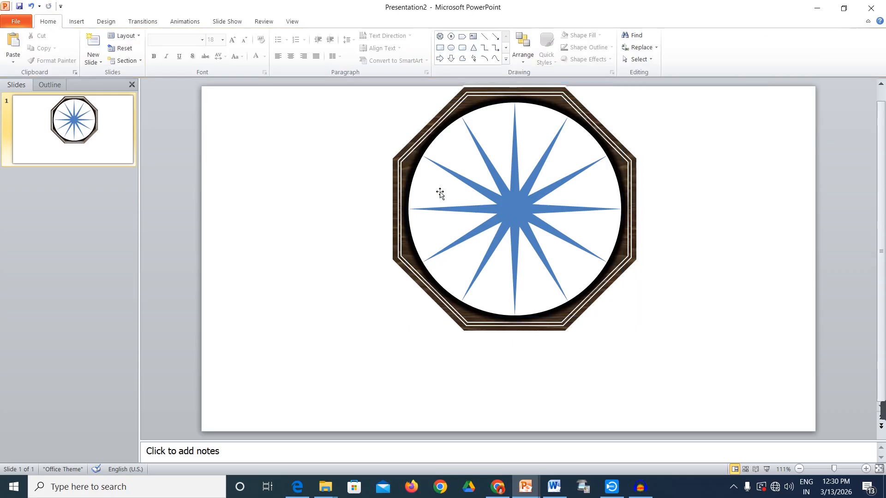
# Insert a WordArt in the bevelled red style with the text "12".
pyautogui.doubleClick(521, 220)
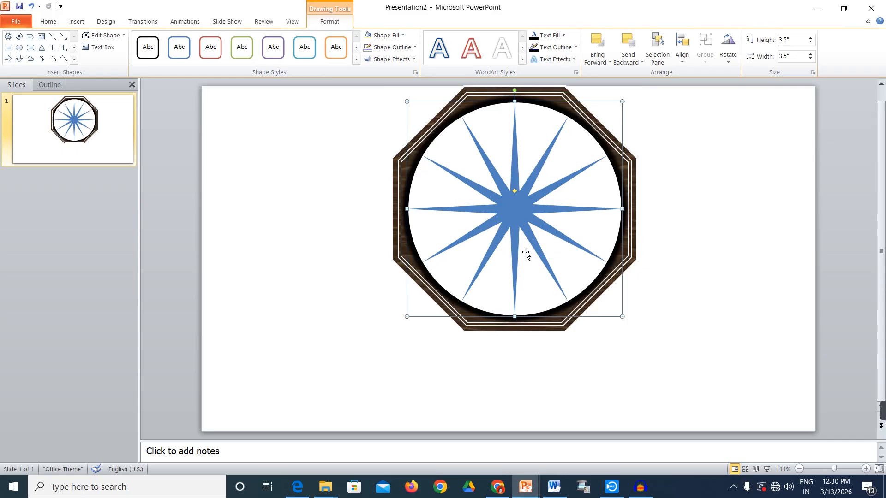
pyautogui.click(77, 21)
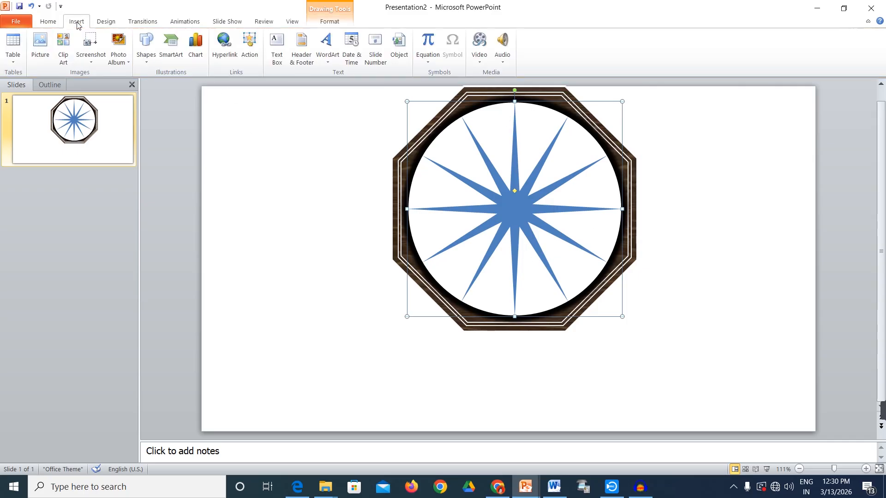
pyautogui.click(327, 47)
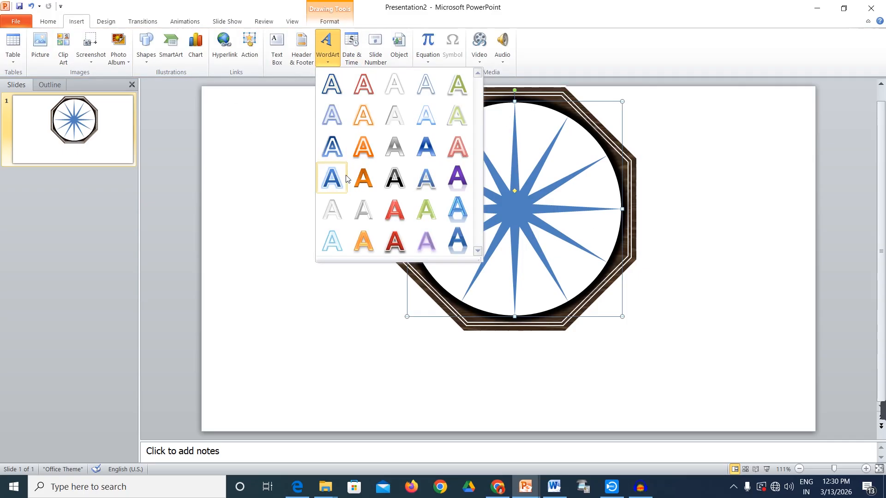
pyautogui.click(394, 213)
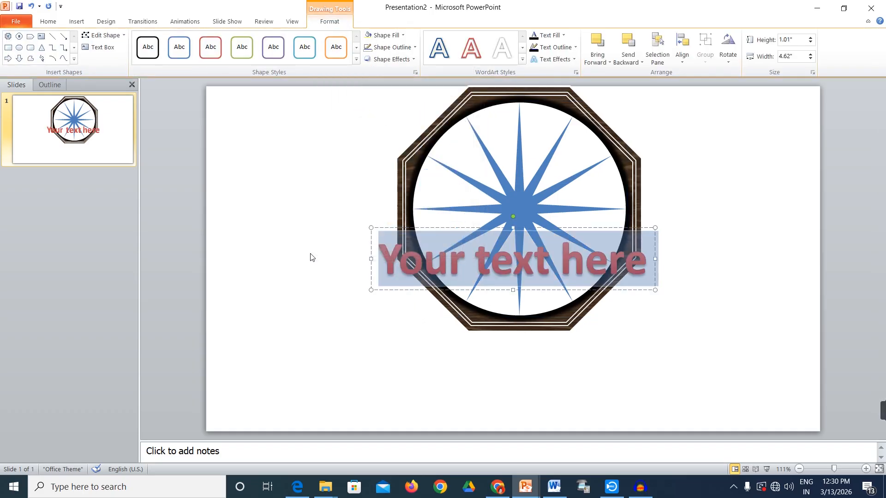
pyautogui.write('12')
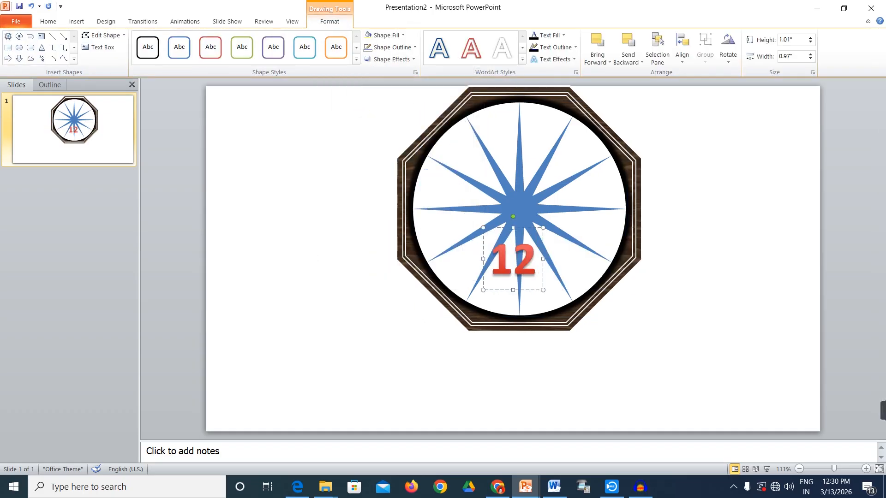
# Set the "12" WordArt's font size to 20 and move it to the star's top point.
pyautogui.click(48, 22)
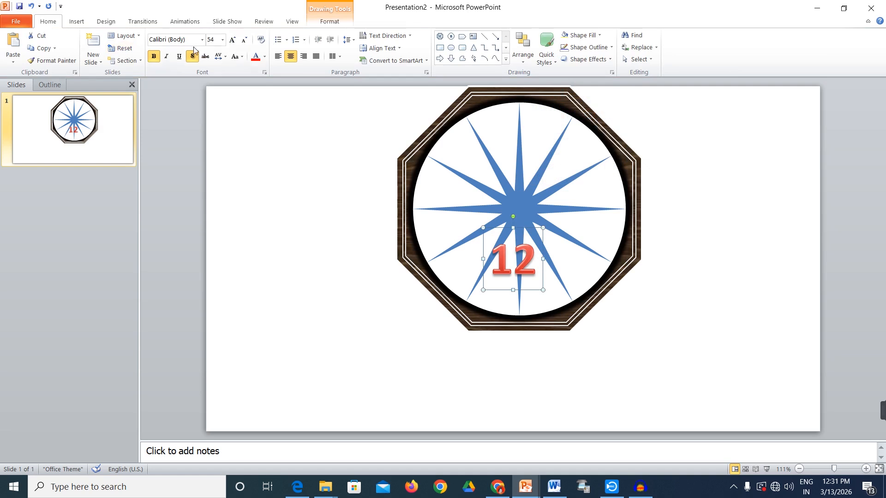
pyautogui.click(246, 45)
pyautogui.click(245, 44)
pyautogui.click(245, 45)
pyautogui.click(246, 45)
pyautogui.click(219, 40)
pyautogui.write('2')
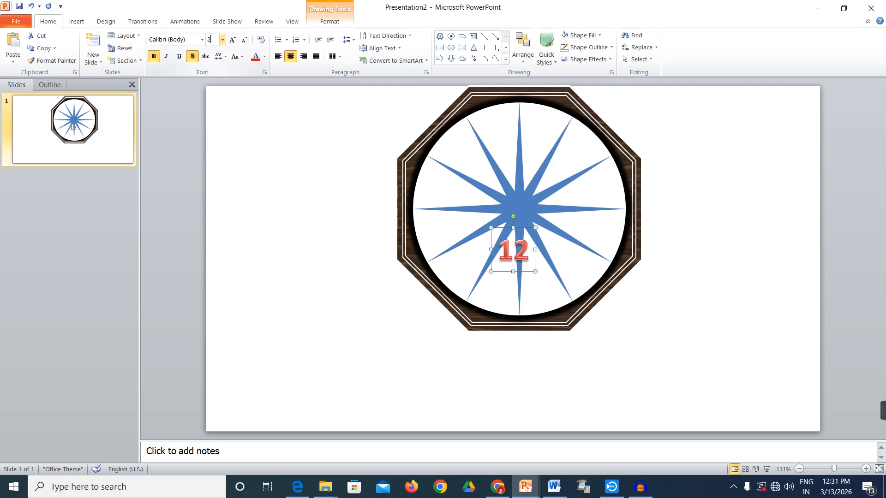
pyautogui.write('0')
pyautogui.press('Return')
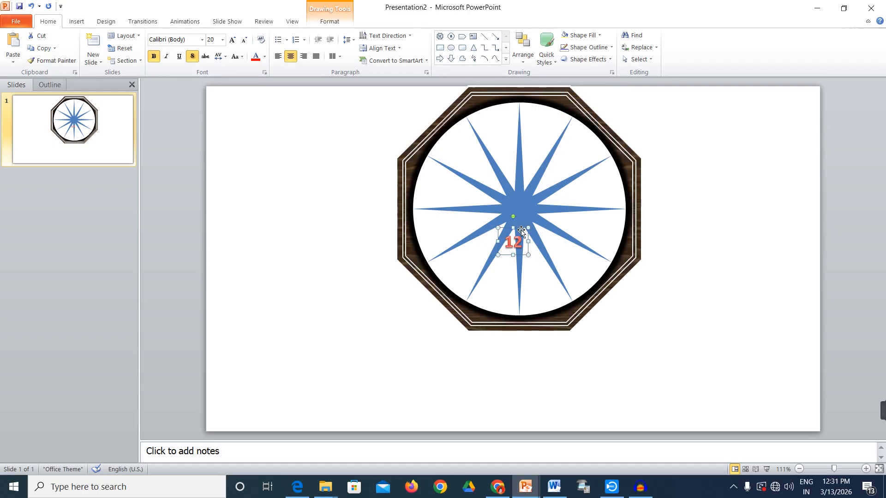
pyautogui.moveTo(522, 228); pyautogui.dragTo(528, 106)
# Copy the "12" straight down to the star's lowest point and change the copy's text to 6.
pyautogui.moveTo(525, 137); pyautogui.dragTo(526, 311)
pyautogui.click(529, 302)
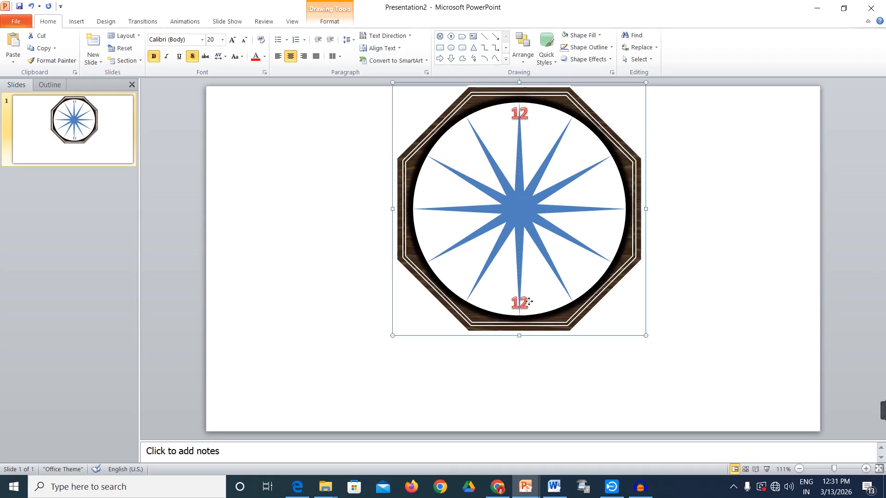
pyautogui.click(529, 302)
pyautogui.moveTo(529, 301); pyautogui.dragTo(512, 304)
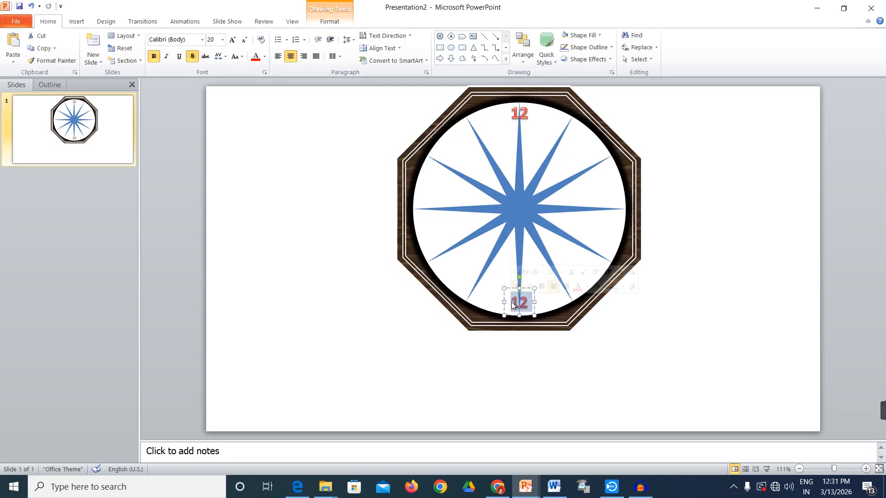
pyautogui.write('6')
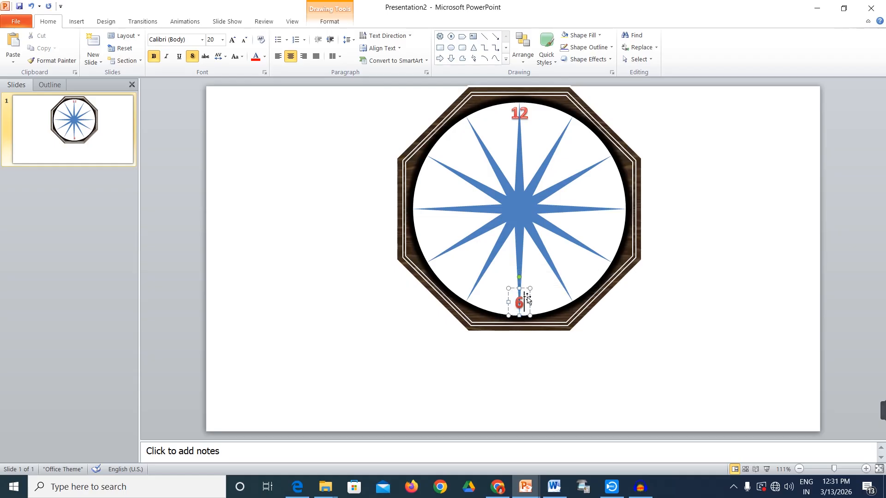
# Copy the 6 onto all remaining star points, then change the one o'clock copy to 1 and nudge it up.
pyautogui.moveTo(531, 297); pyautogui.dragTo(580, 124)
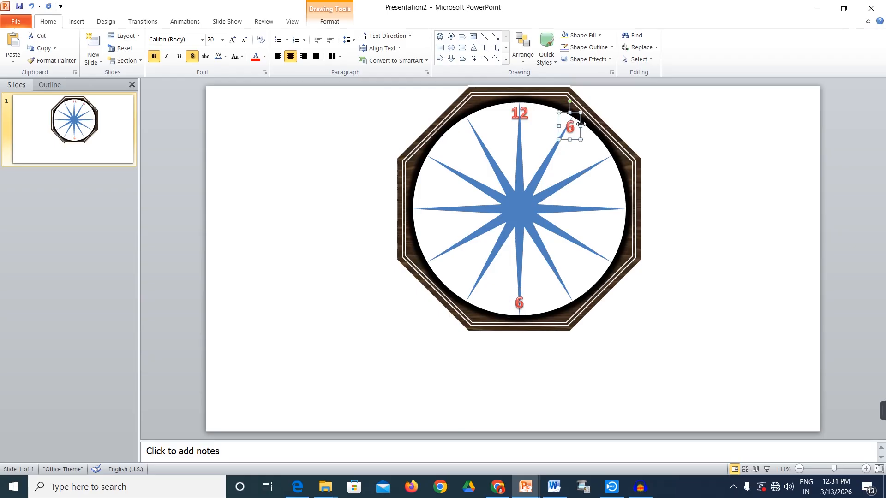
pyautogui.moveTo(582, 123); pyautogui.dragTo(472, 122)
pyautogui.doubleClick(571, 124)
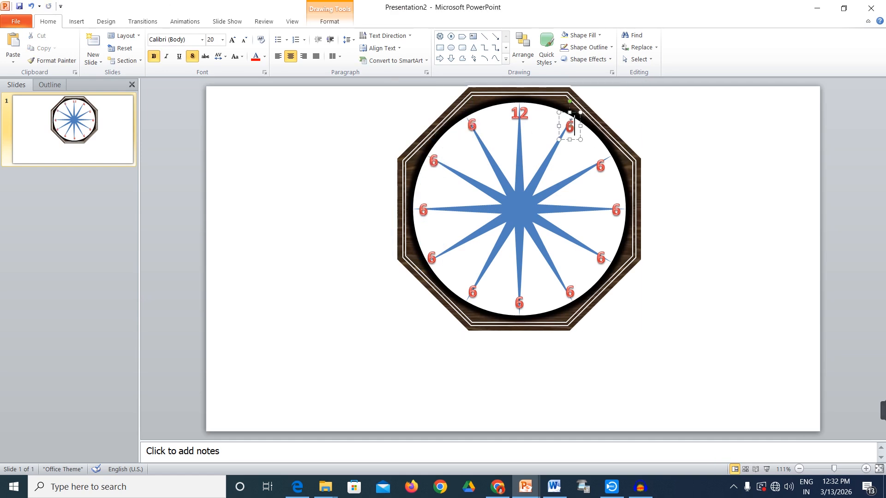
pyautogui.write('1')
pyautogui.click(582, 134)
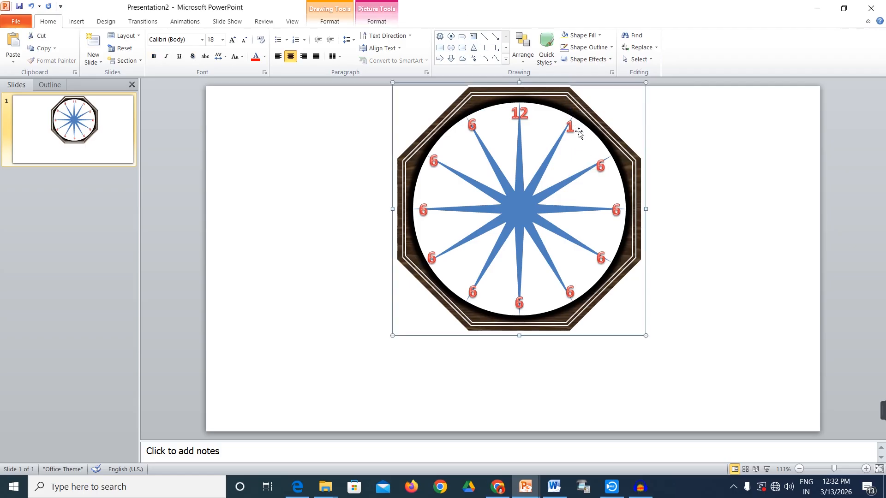
pyautogui.click(582, 134)
pyautogui.click(581, 134)
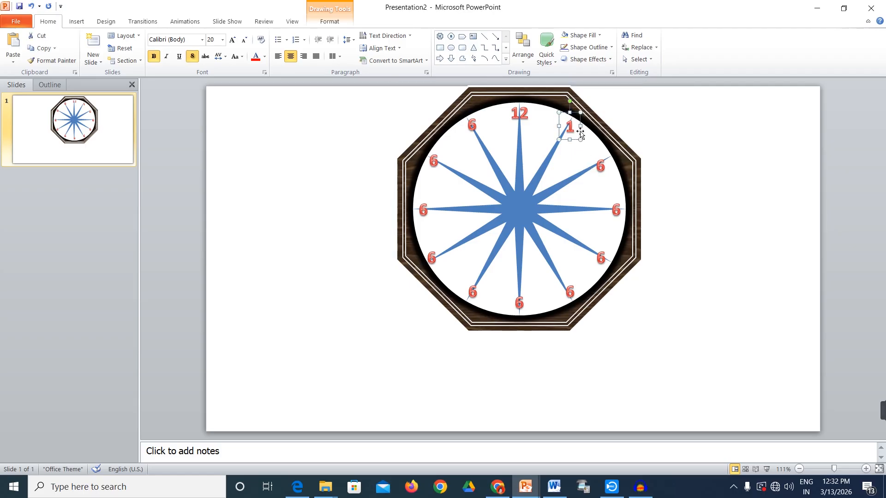
pyautogui.press('Up')
# Change the two o'clock number to 2 and nudge it up and right onto the star's tip.
pyautogui.click(599, 165)
pyautogui.doubleClick(600, 166)
pyautogui.write('2')
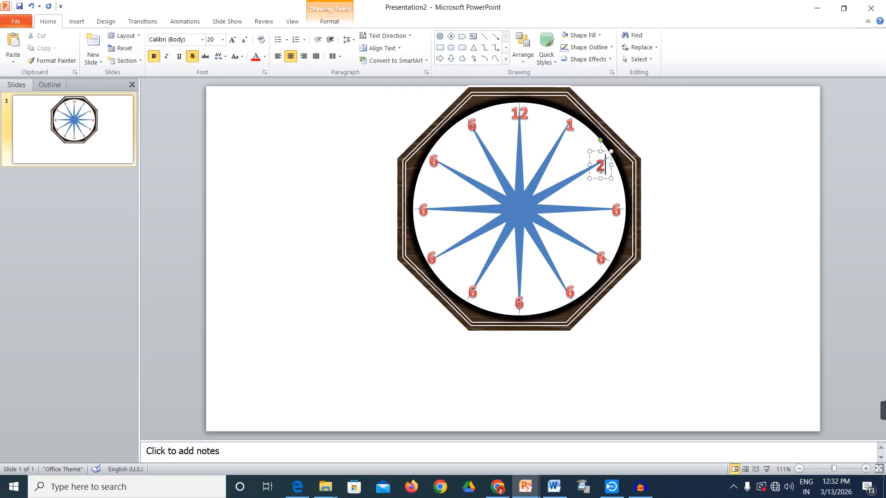
pyautogui.click(605, 179)
pyautogui.press('Up')
pyautogui.press('Up')
pyautogui.press('Right')
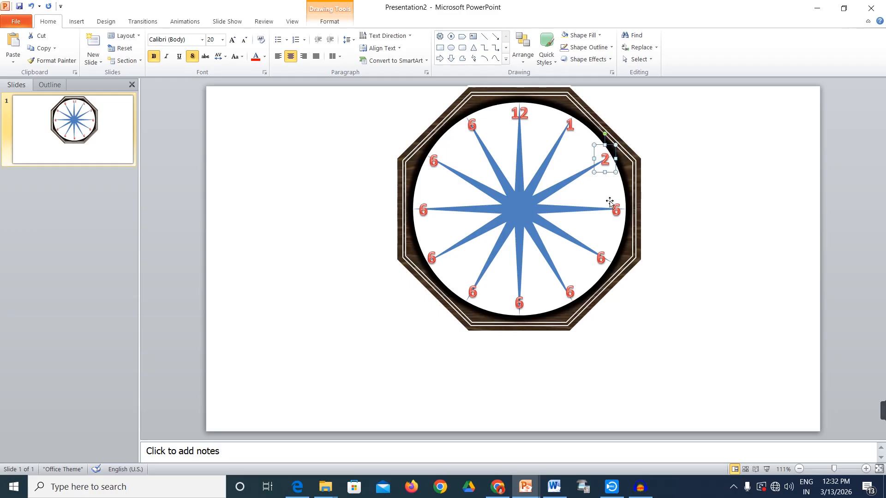
# Change the three and four o'clock numbers to 3 and 4, nudging each outward to the right.
pyautogui.click(616, 211)
pyautogui.doubleClick(616, 212)
pyautogui.write('3')
pyautogui.click(621, 223)
pyautogui.press('Right')
pyautogui.doubleClick(601, 260)
pyautogui.write('4')
pyautogui.click(612, 269)
pyautogui.press('Right')
# Change the five and seven o'clock numbers to 5 and 7, nudging them down to the star's tips.
pyautogui.doubleClick(570, 292)
pyautogui.write('5')
pyautogui.click(574, 278)
pyautogui.doubleClick(473, 292)
pyautogui.write('7')
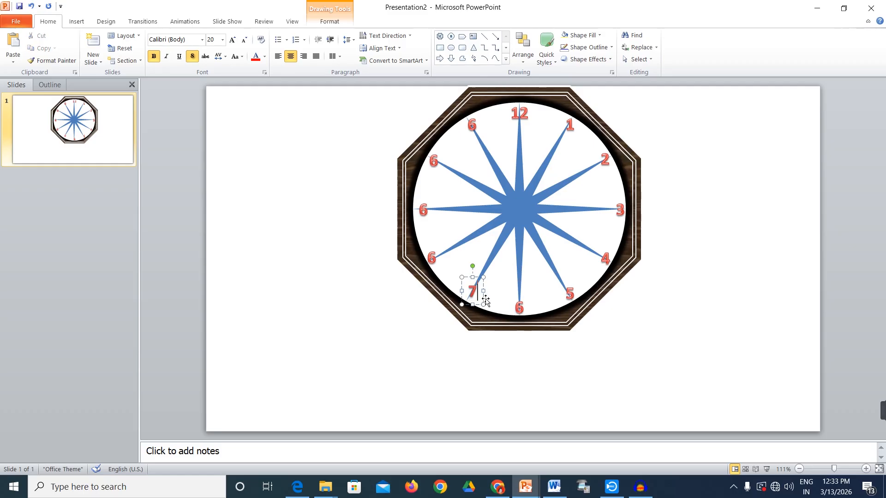
pyautogui.click(483, 299)
pyautogui.press('Down')
# Change the eight and nine o'clock numbers to 8 and 9.
pyautogui.doubleClick(434, 259)
pyautogui.write('8')
pyautogui.click(427, 212)
pyautogui.doubleClick(425, 210)
pyautogui.write('9')
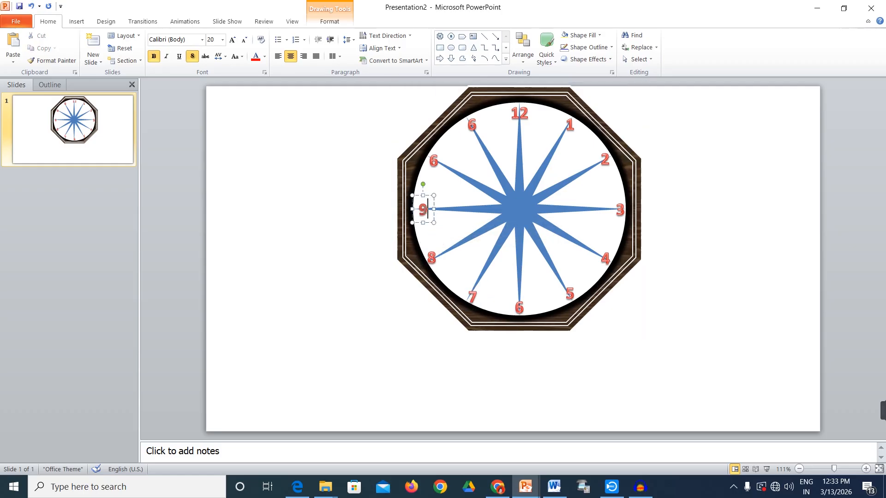
# Change the ten and eleven o'clock numbers to 10 and 11, adjusting the 10's position on its star point.
pyautogui.doubleClick(433, 161)
pyautogui.write('10')
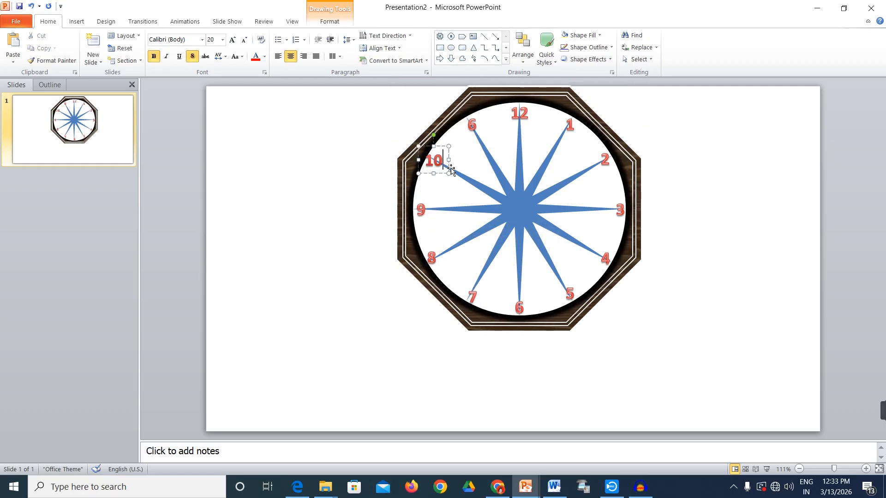
pyautogui.click(421, 159)
pyautogui.doubleClick(471, 125)
pyautogui.write('11')
pyautogui.click(680, 138)
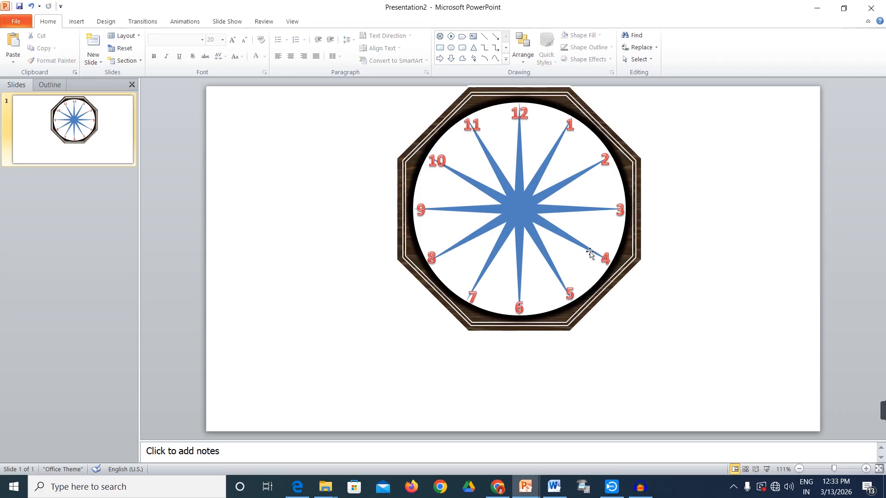
# Delete the blue 12-point guide star from the clock face.
pyautogui.click(518, 208)
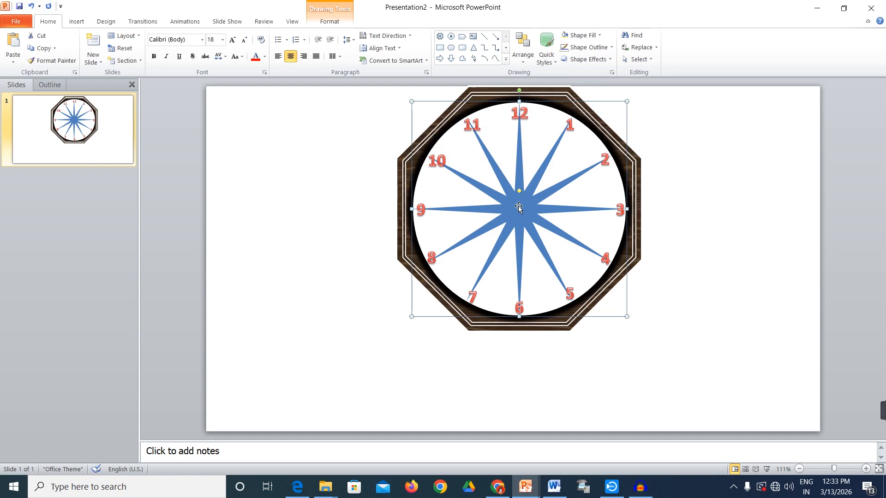
pyautogui.press('Delete')
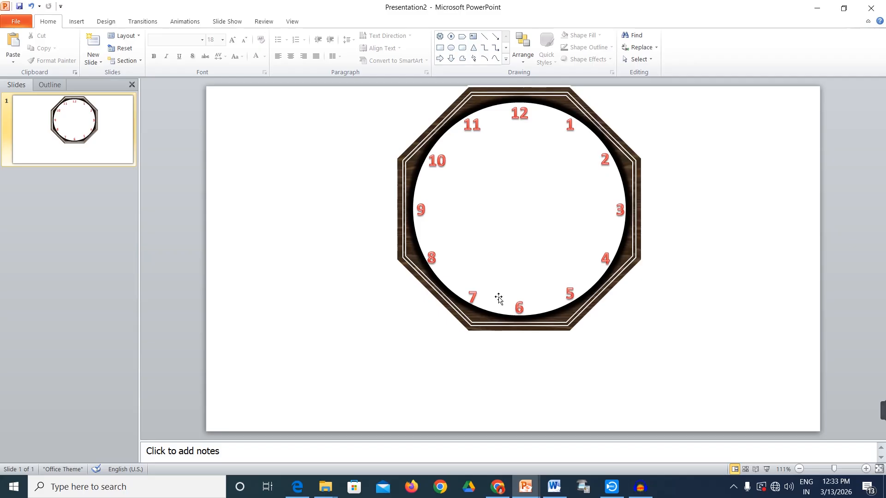
# Draw a thin vertical rectangle about 1.17" high and 0.08" wide on the blank area beside the clock.
pyautogui.click(77, 21)
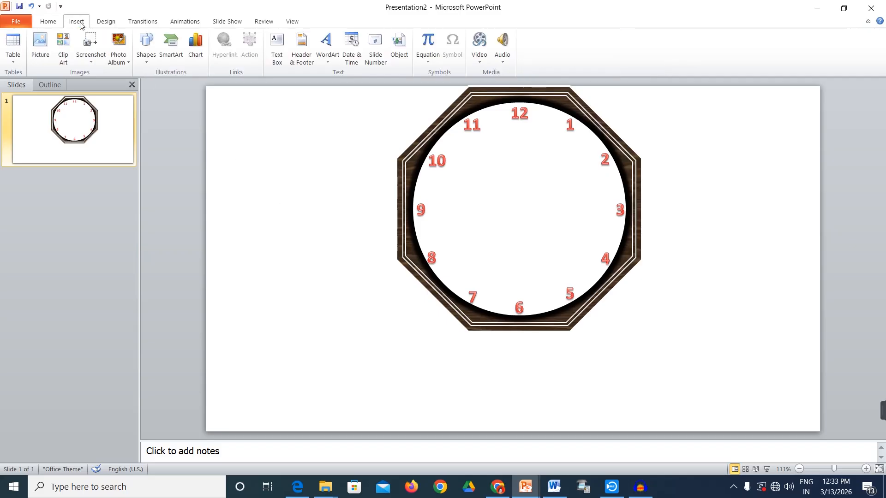
pyautogui.click(147, 44)
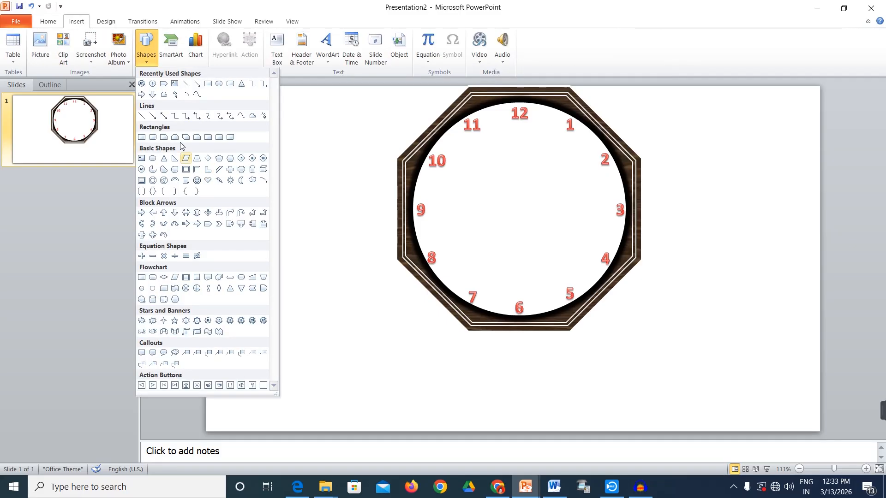
pyautogui.click(208, 83)
pyautogui.moveTo(282, 156); pyautogui.dragTo(288, 227)
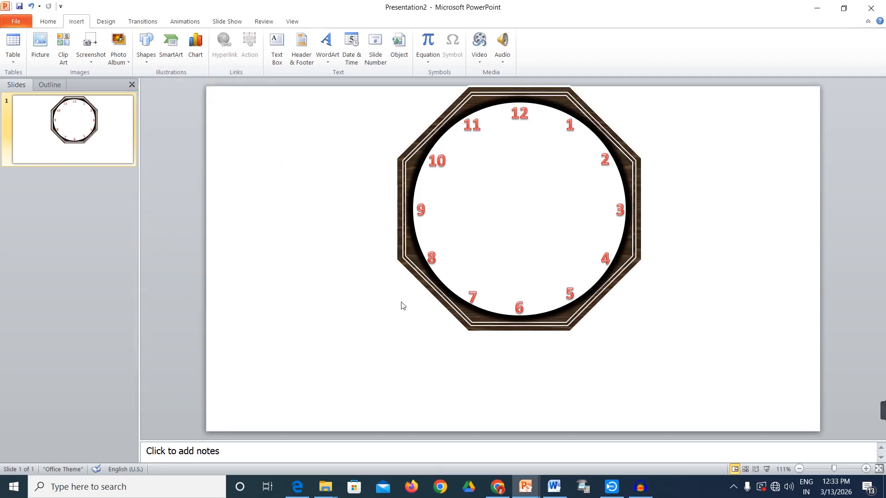
# Fill the thin rectangle with black and remove its outline.
pyautogui.click(331, 24)
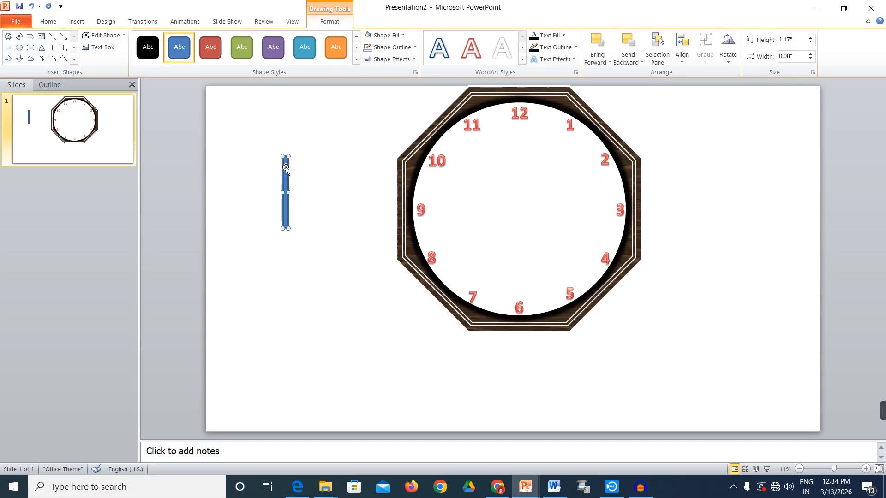
pyautogui.click(389, 35)
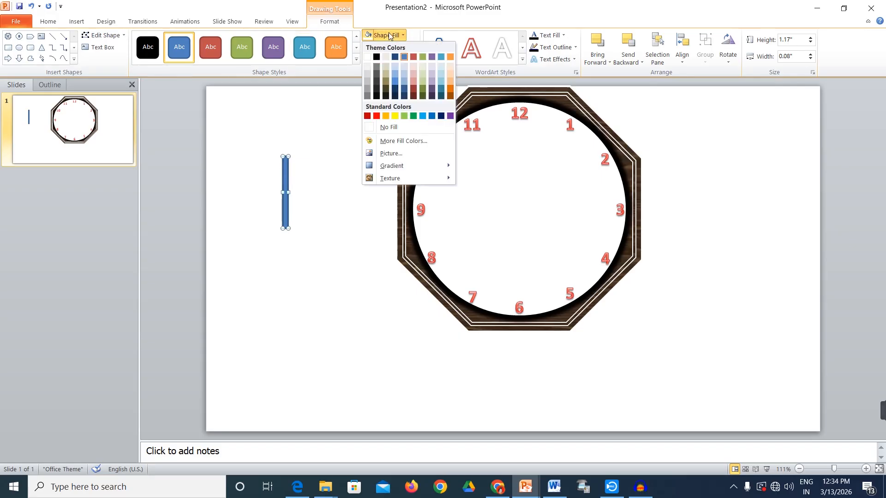
pyautogui.click(376, 57)
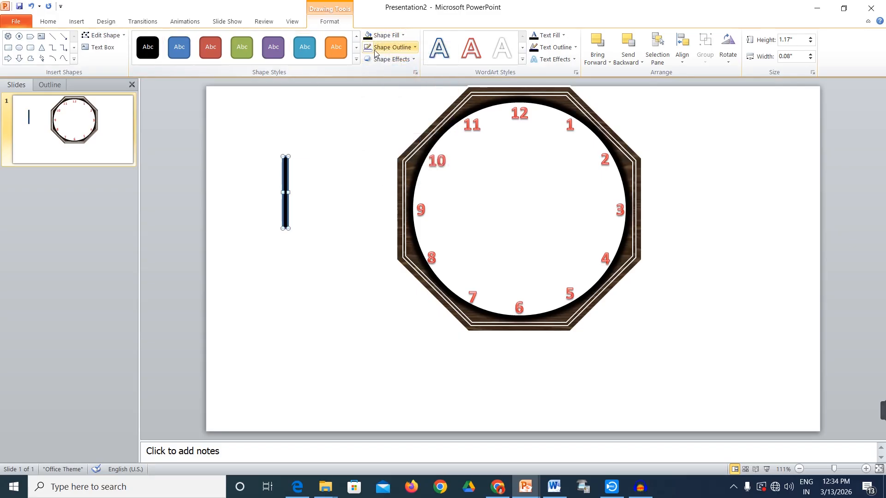
pyautogui.click(391, 47)
pyautogui.click(381, 139)
pyautogui.click(321, 209)
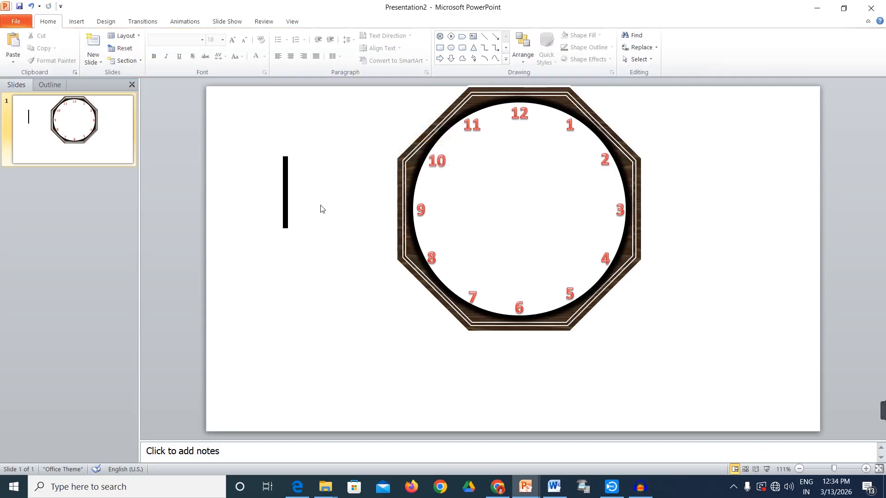
# Move the black bar below the 12 and resize it to reach the face's centre, about 1.36" high and 0.05" wide.
pyautogui.moveTo(285, 197); pyautogui.dragTo(520, 172)
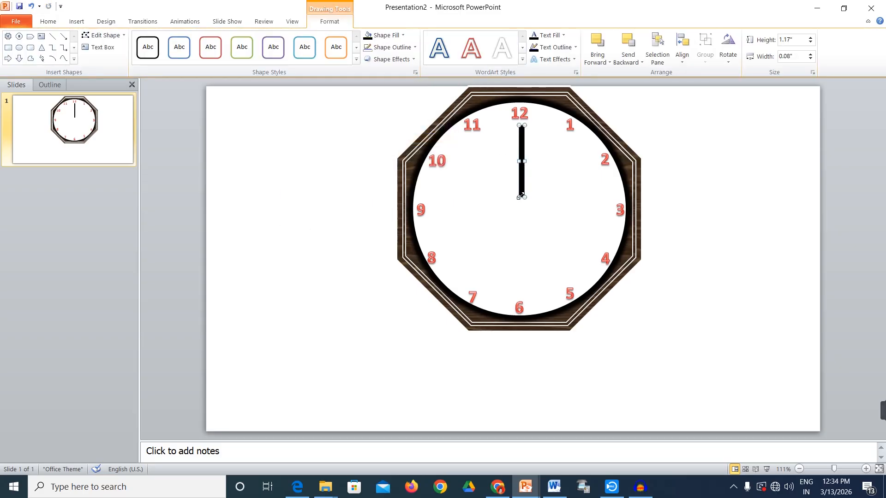
pyautogui.moveTo(521, 209); pyautogui.dragTo(522, 210)
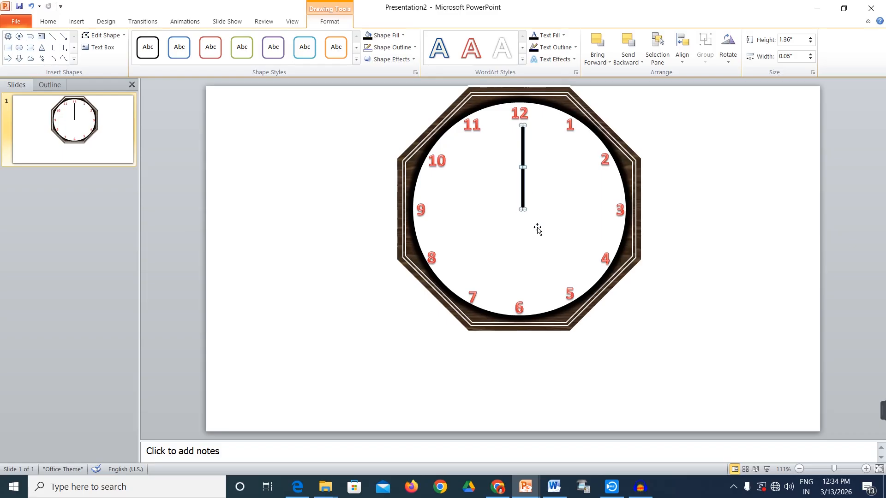
pyautogui.hotkey('ctrl', 'z')
pyautogui.hotkey('ctrl', 'y')
pyautogui.click(671, 189)
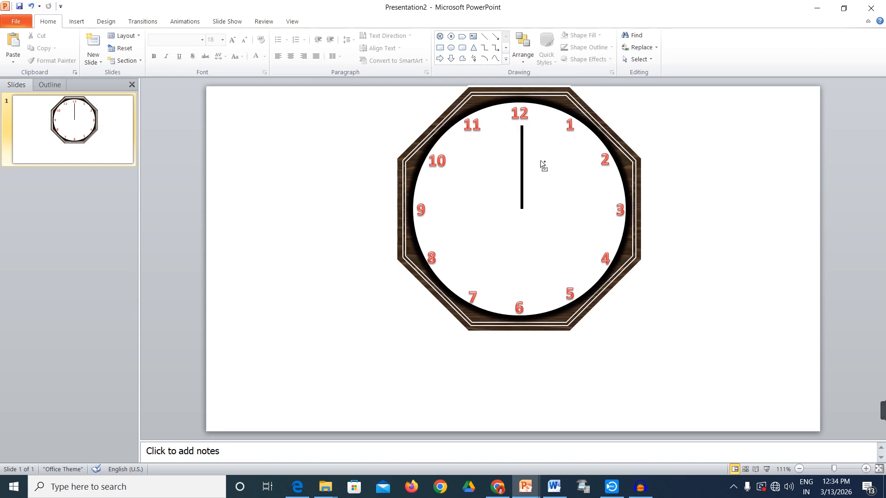
# Draw a small isosceles triangle about 0.14" high and 0.08" wide on the clock face and fill it black.
pyautogui.keyDown('ctrl'); pyautogui.scroll(10, 541, 163); pyautogui.keyUp('ctrl')
pyautogui.scroll(2, 579, 164)
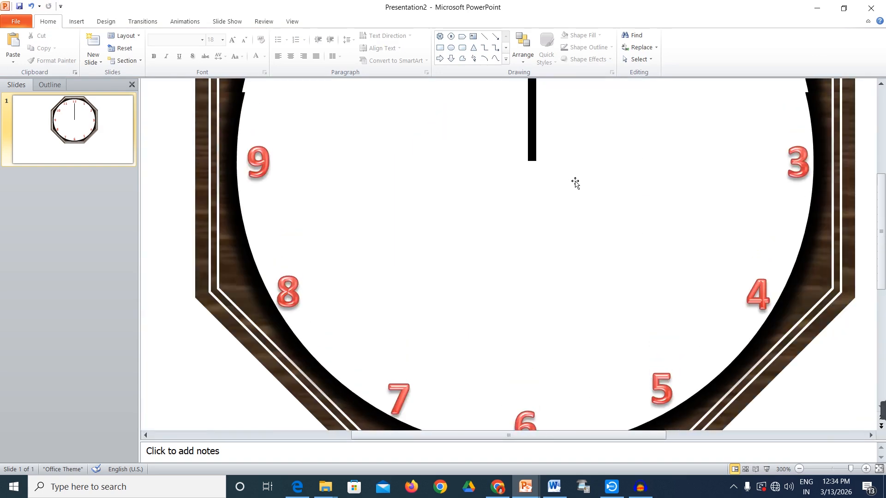
pyautogui.scroll(4, 576, 183)
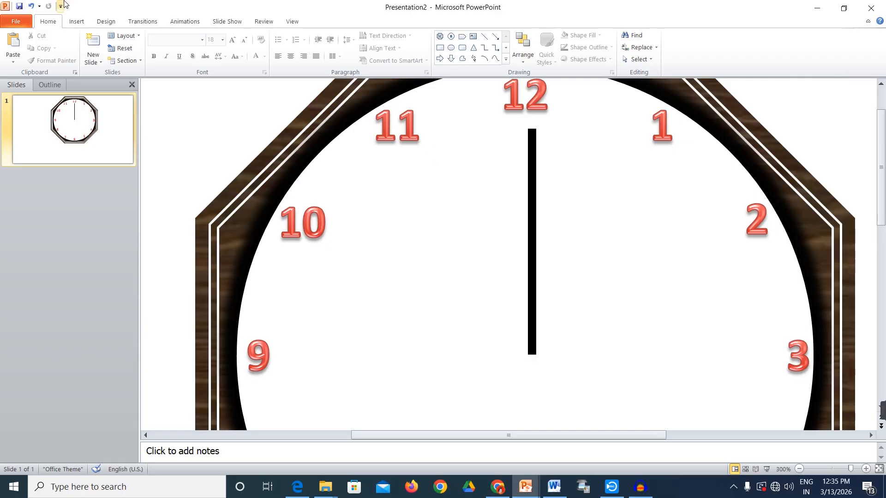
pyautogui.click(78, 21)
pyautogui.click(148, 46)
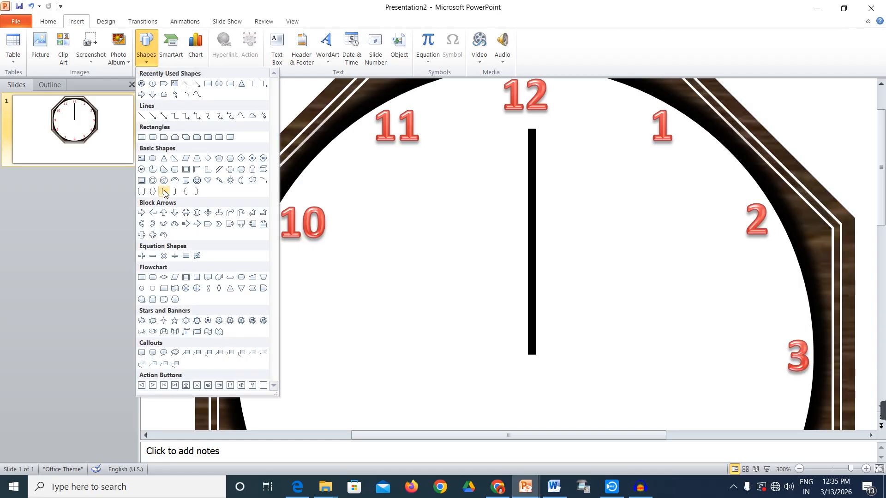
pyautogui.click(164, 158)
pyautogui.moveTo(453, 199); pyautogui.dragTo(468, 222)
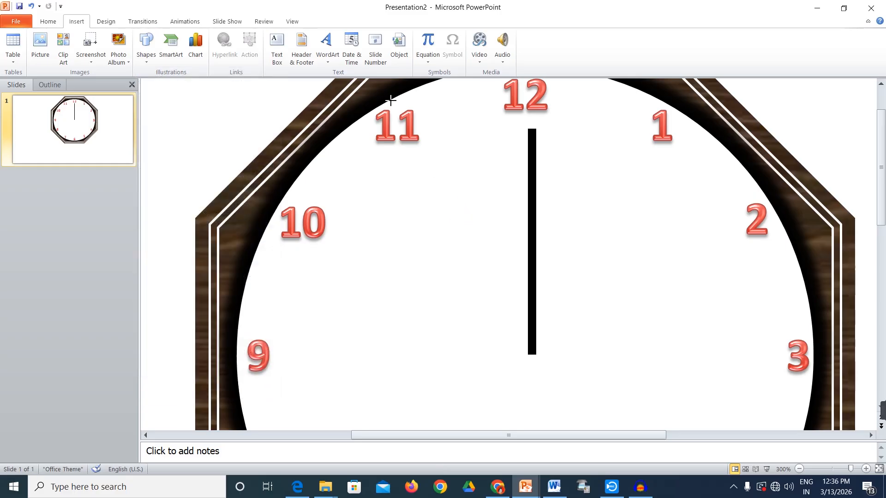
pyautogui.click(329, 22)
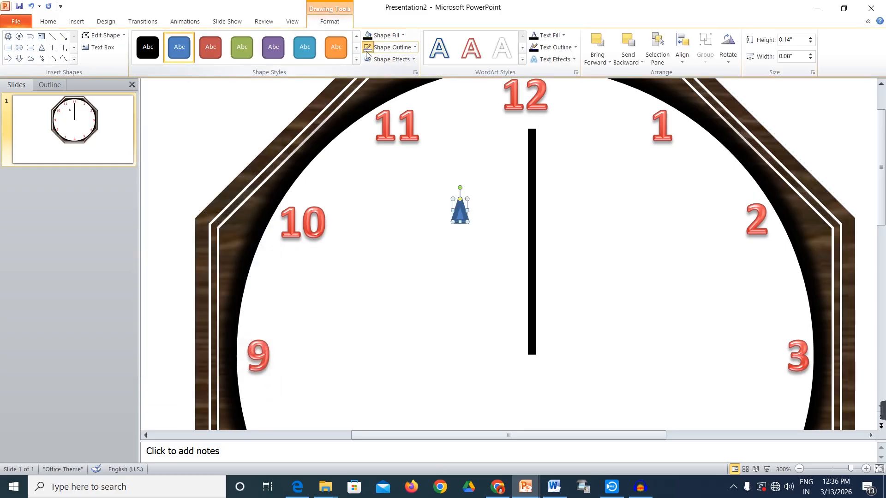
pyautogui.click(365, 38)
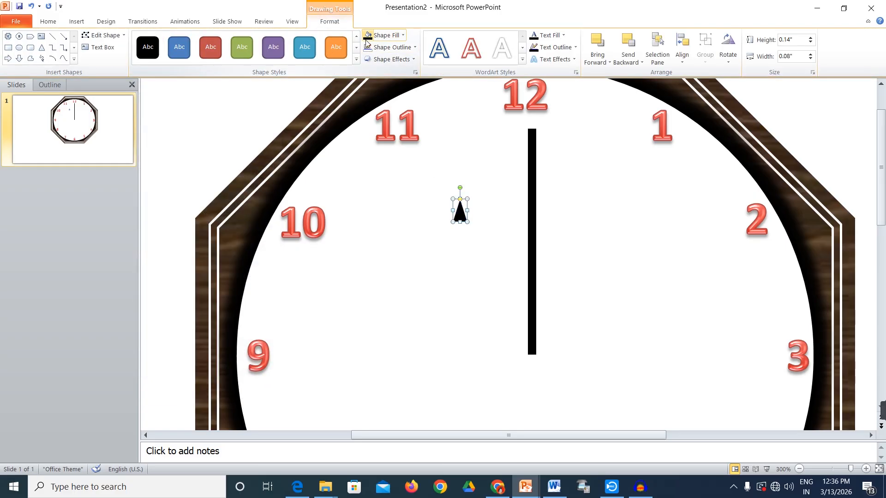
# Place the black triangle on the upper end of the bar as the hand's arrowhead.
pyautogui.moveTo(457, 213); pyautogui.dragTo(530, 133)
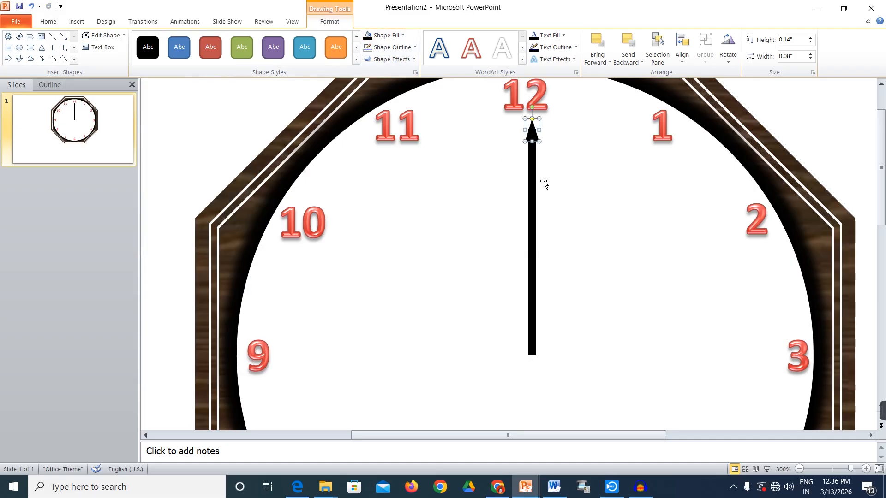
pyautogui.press('Up')
pyautogui.press('Up')
pyautogui.press('Down')
# Set the width of the black bar to 0.03".
pyautogui.keyDown('shift'); pyautogui.click(534, 178); pyautogui.keyUp('shift')
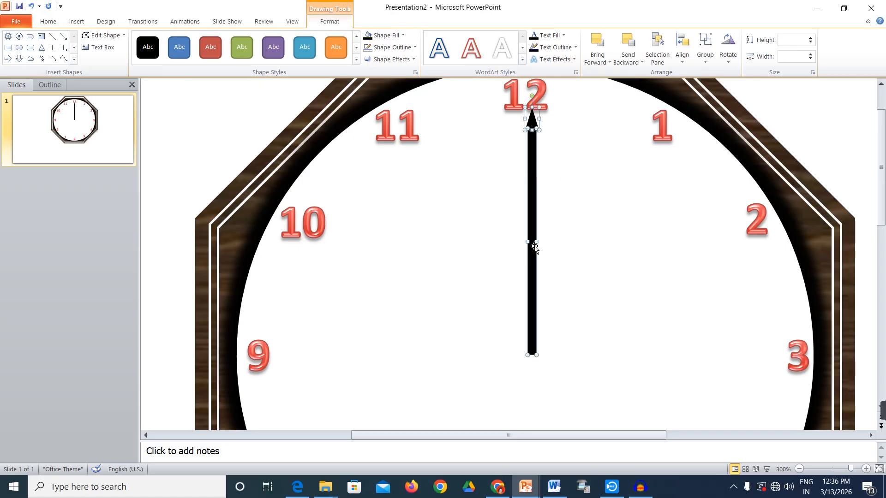
pyautogui.click(557, 204)
pyautogui.click(536, 199)
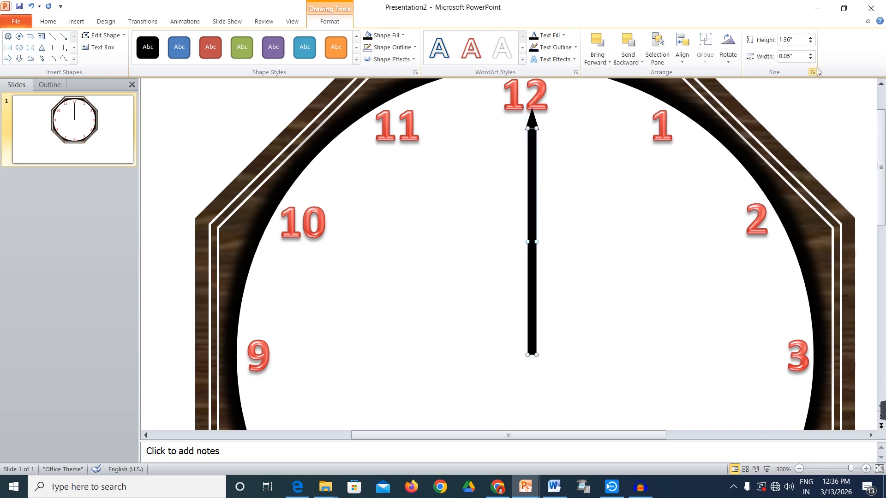
pyautogui.click(799, 57)
pyautogui.press('Left')
pyautogui.moveTo(795, 59); pyautogui.dragTo(771, 57)
pyautogui.press('BackSpace')
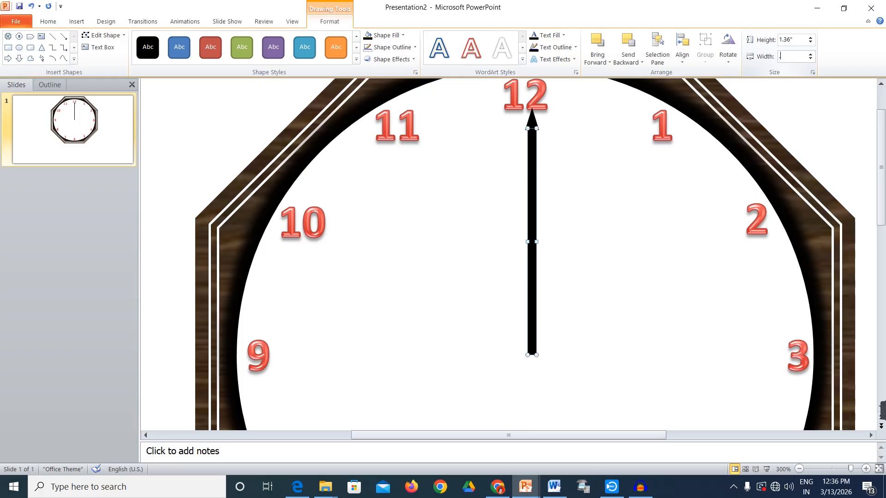
pyautogui.write('.03')
pyautogui.press('Return')
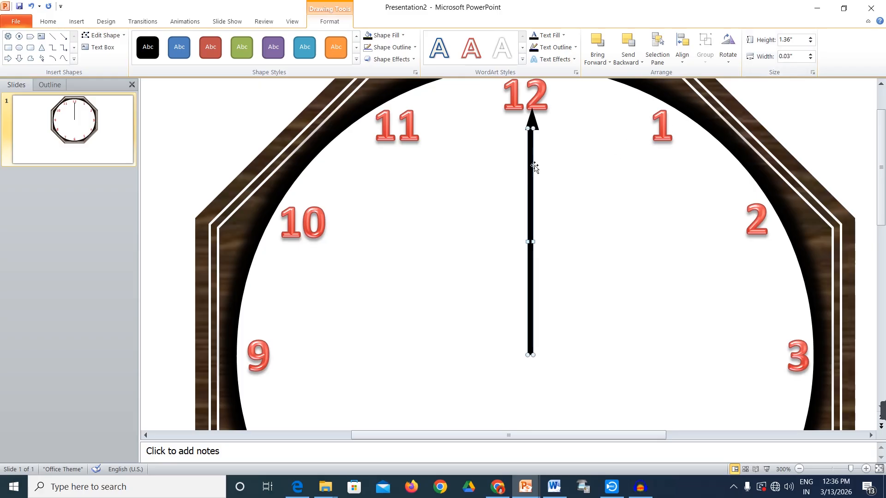
# Align the arrowhead and the bar on their horizontal centres and group them into one clock hand.
pyautogui.keyDown('shift'); pyautogui.click(532, 121); pyautogui.keyUp('shift')
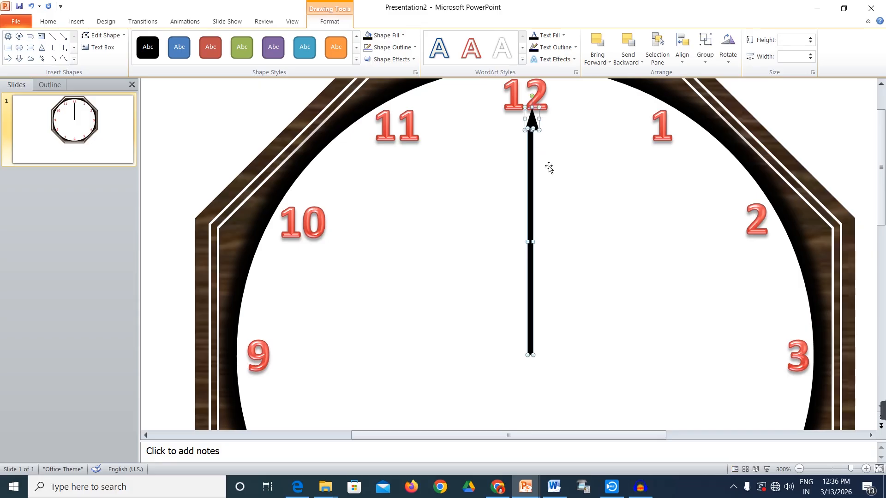
pyautogui.click(683, 60)
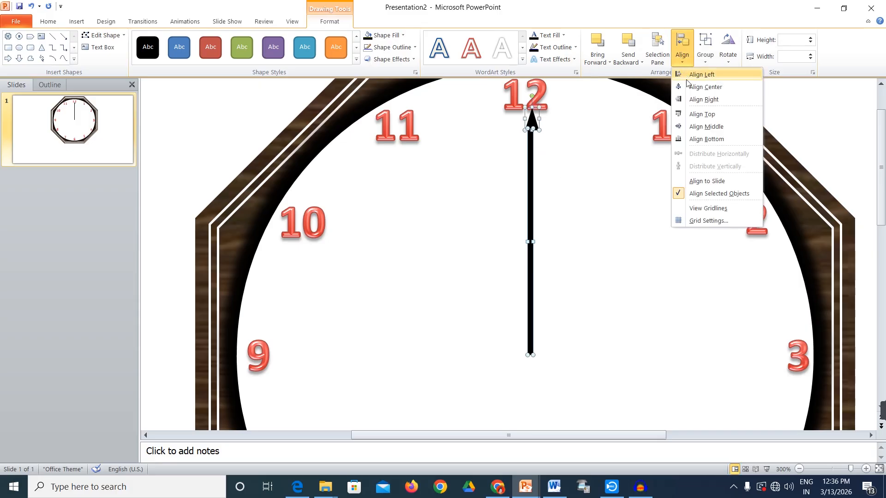
pyautogui.click(701, 88)
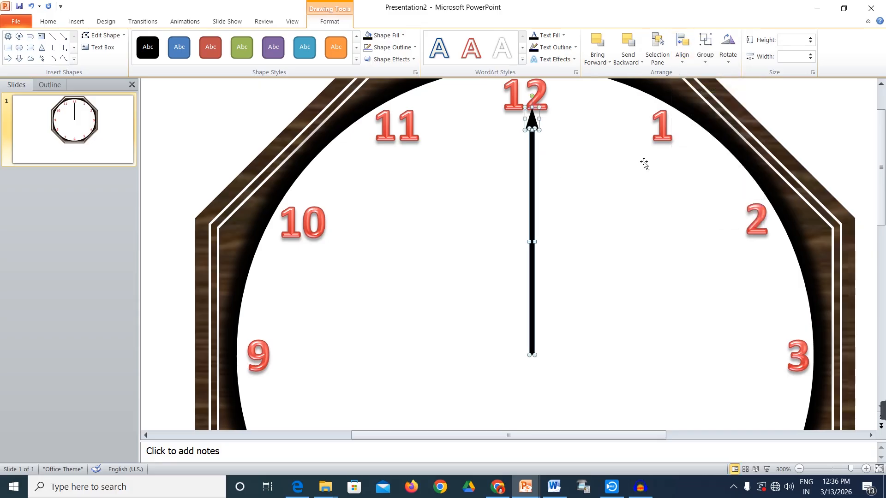
pyautogui.click(568, 163)
pyautogui.click(535, 124)
pyautogui.keyDown('shift'); pyautogui.click(531, 161); pyautogui.keyUp('shift')
pyautogui.click(706, 51)
pyautogui.click(710, 76)
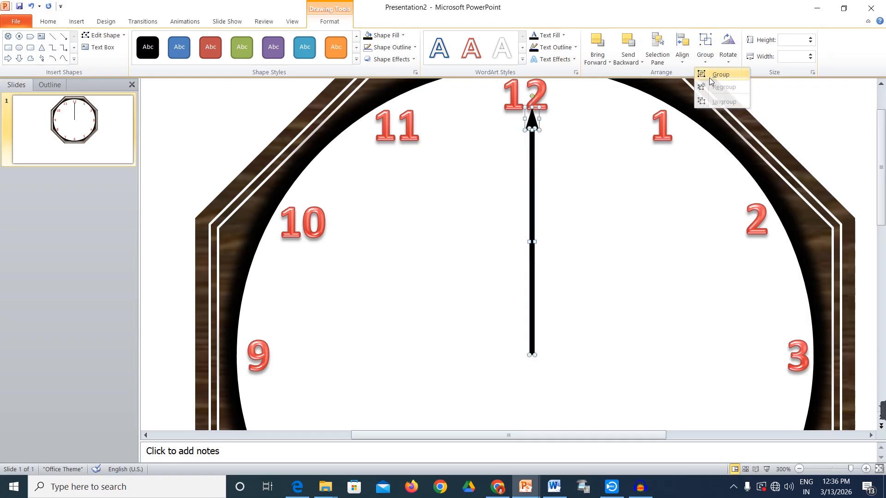
# Duplicate the clock hand, flip the copy vertically and place it from the face's centre down to the 6.
pyautogui.keyDown('ctrl'); pyautogui.scroll(-10, 591, 238); pyautogui.keyUp('ctrl')
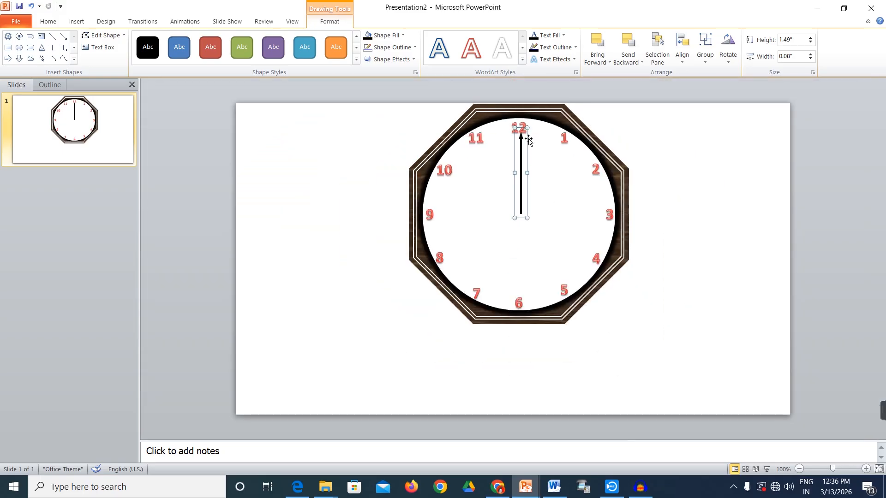
pyautogui.keyDown('ctrl'); pyautogui.moveTo(524, 143); pyautogui.dragTo(555, 143); pyautogui.keyUp('ctrl')
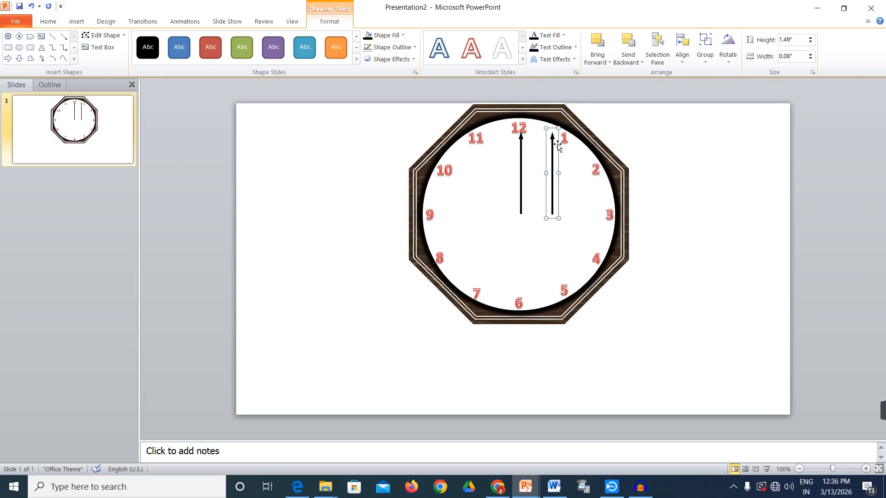
pyautogui.click(729, 55)
pyautogui.click(740, 102)
pyautogui.moveTo(551, 146); pyautogui.dragTo(518, 227)
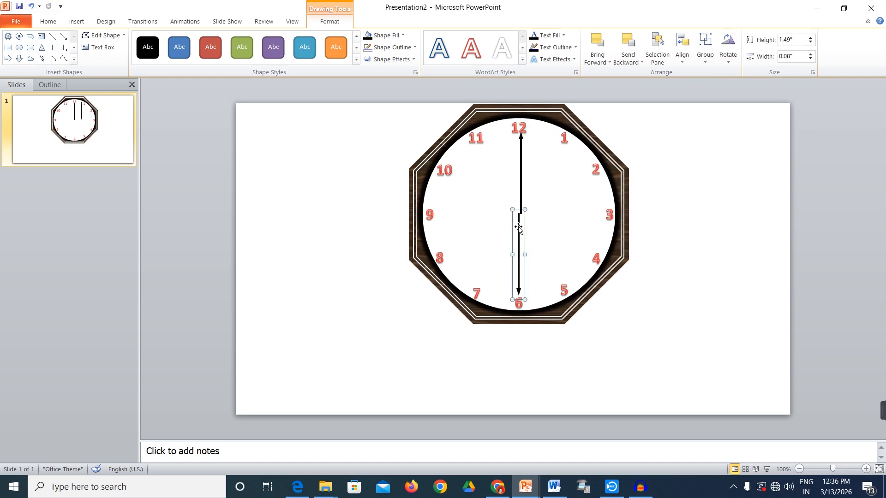
# Align the upward and downward clock hands on their horizontal centres.
pyautogui.keyDown('shift'); pyautogui.click(520, 187); pyautogui.keyUp('shift')
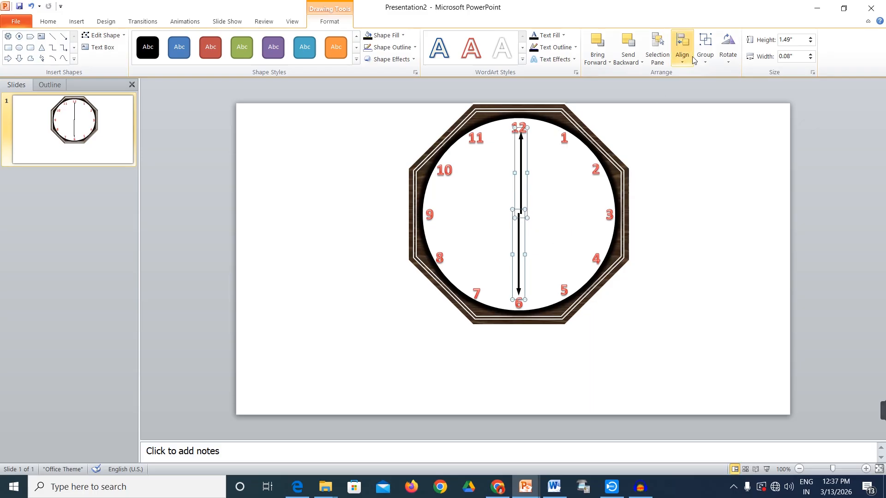
pyautogui.click(707, 59)
pyautogui.click(682, 51)
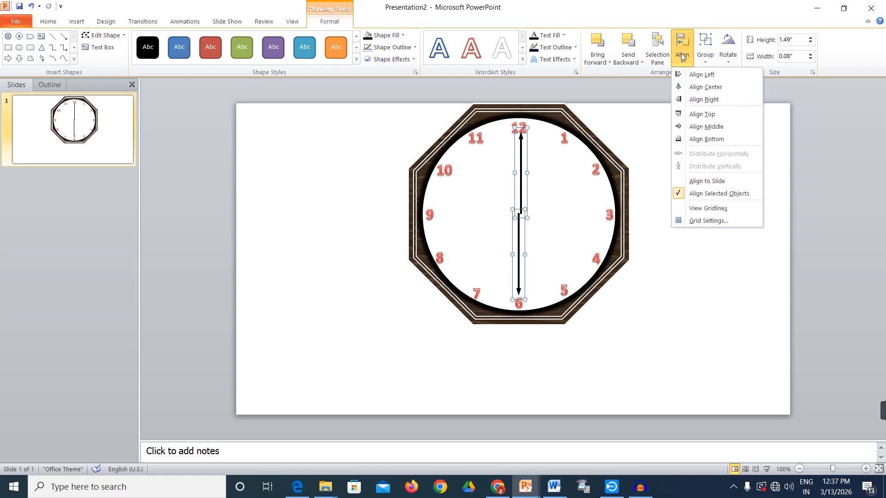
pyautogui.click(697, 88)
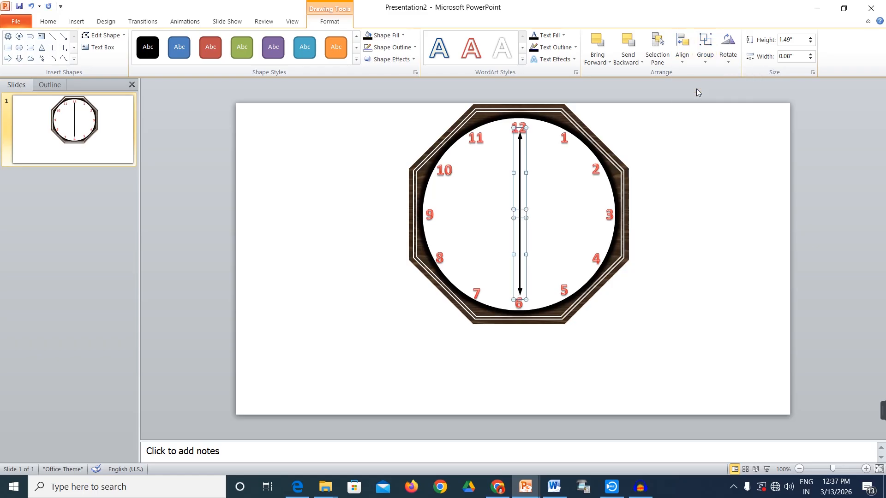
# Group the two clock hands and nudge the group slightly down to centre it on the face.
pyautogui.click(707, 59)
pyautogui.click(721, 74)
pyautogui.press('Down')
pyautogui.press('Down')
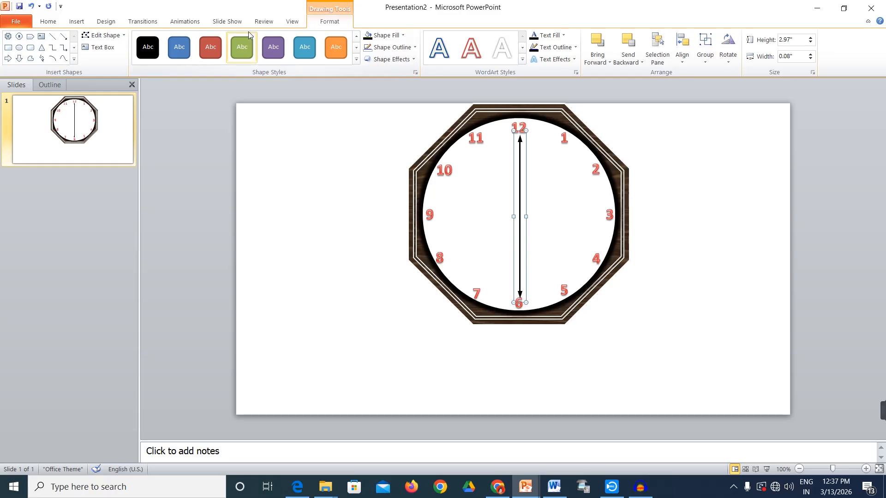
# Apply the Spin emphasis animation to the grouped clock hands and show the slide's animation list.
pyautogui.click(182, 21)
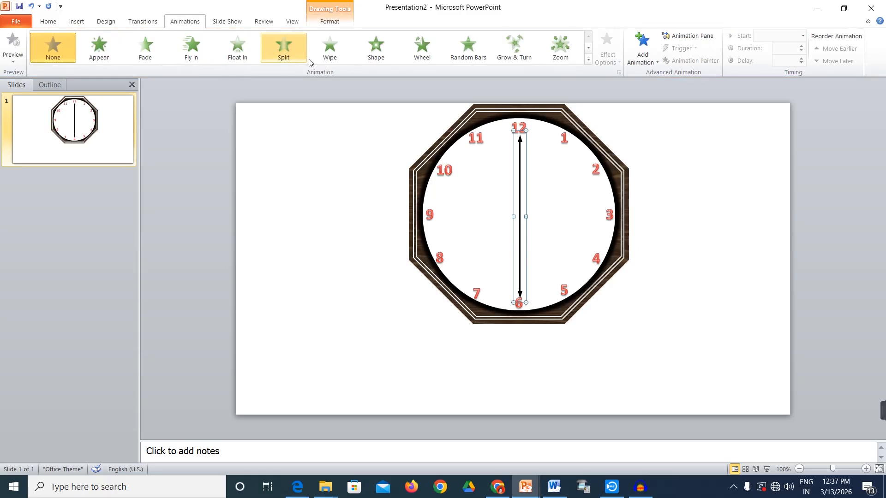
pyautogui.click(588, 59)
pyautogui.click(199, 165)
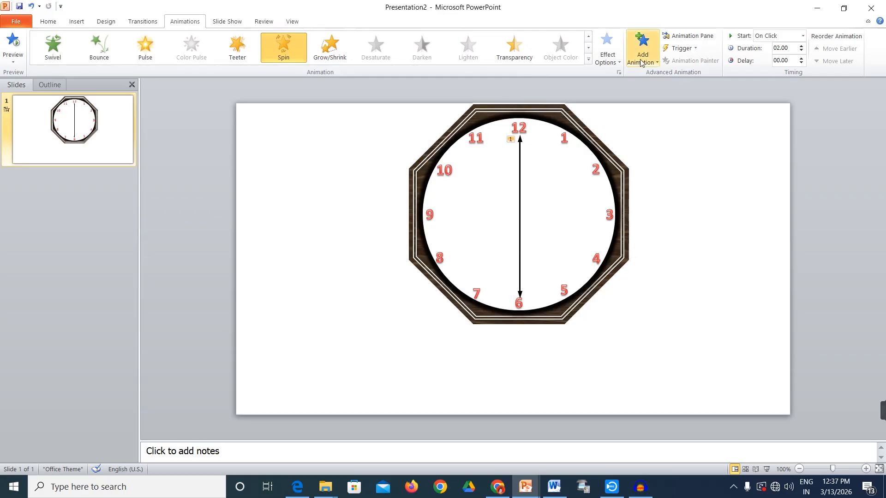
pyautogui.click(692, 36)
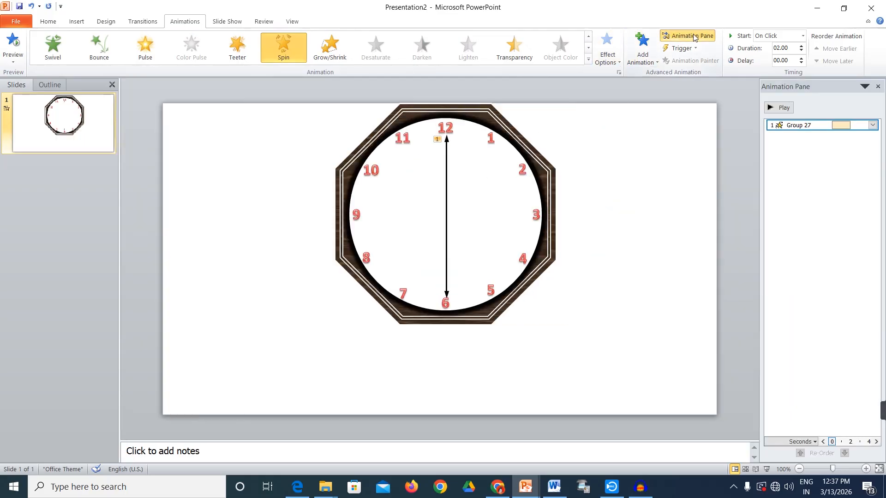
pyautogui.click(871, 125)
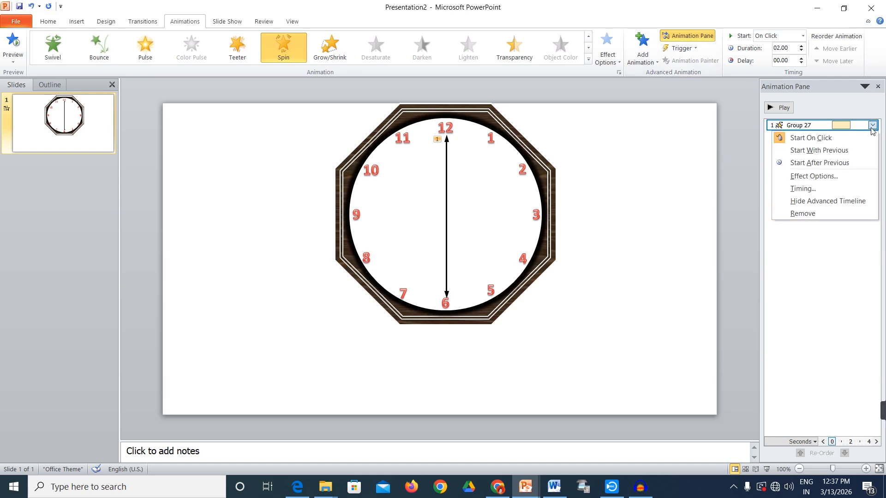
pyautogui.click(878, 86)
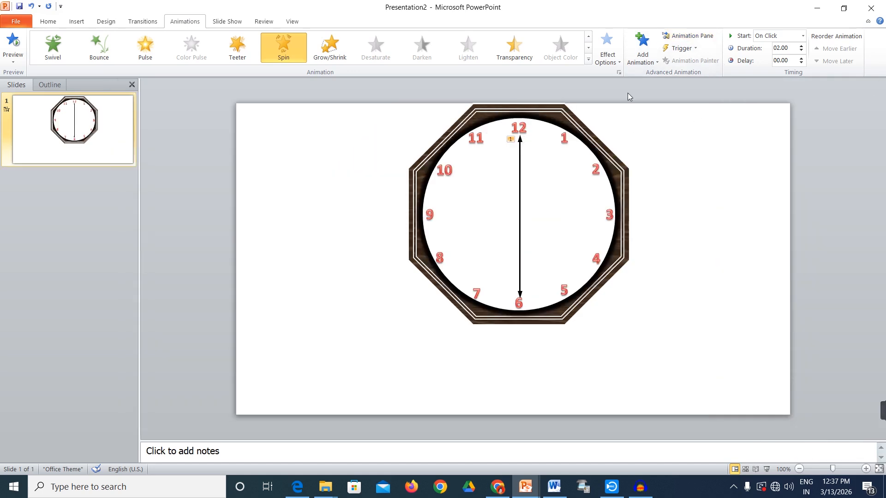
pyautogui.click(691, 36)
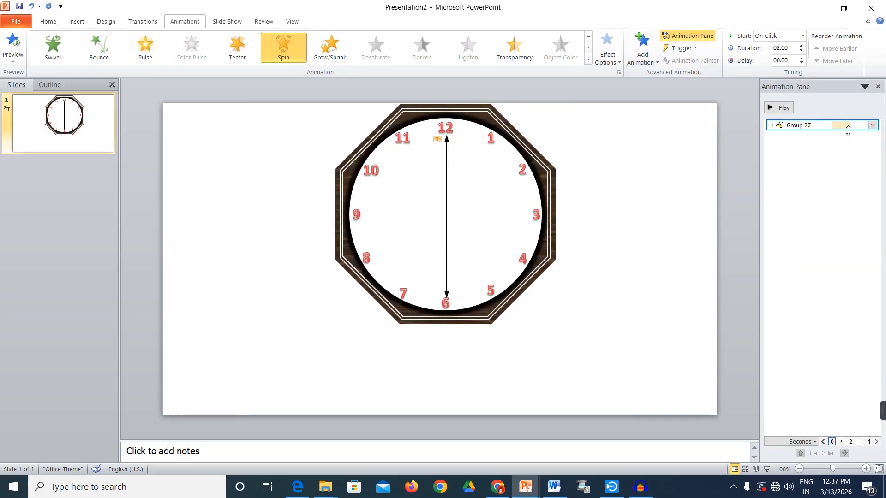
# Set the hands' Spin timing to start With Previous, last 60 seconds and repeat Until End of Slide.
pyautogui.click(872, 125)
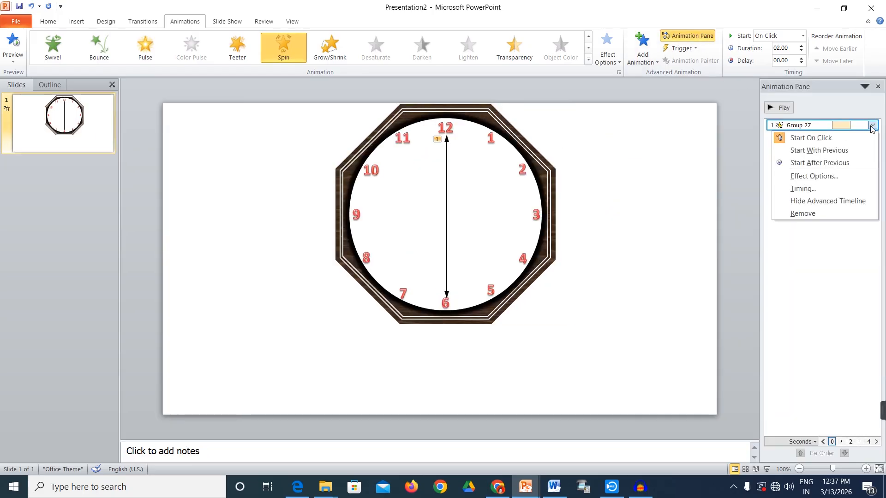
pyautogui.click(829, 189)
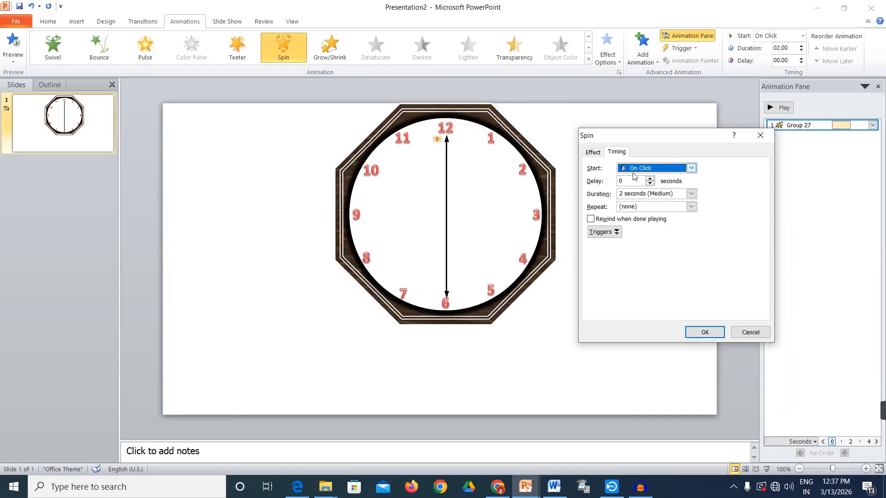
pyautogui.click(630, 169)
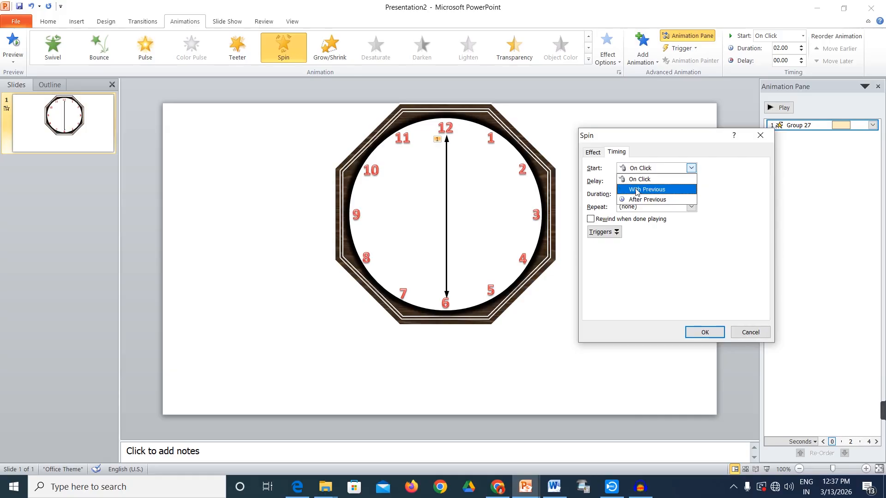
pyautogui.click(636, 190)
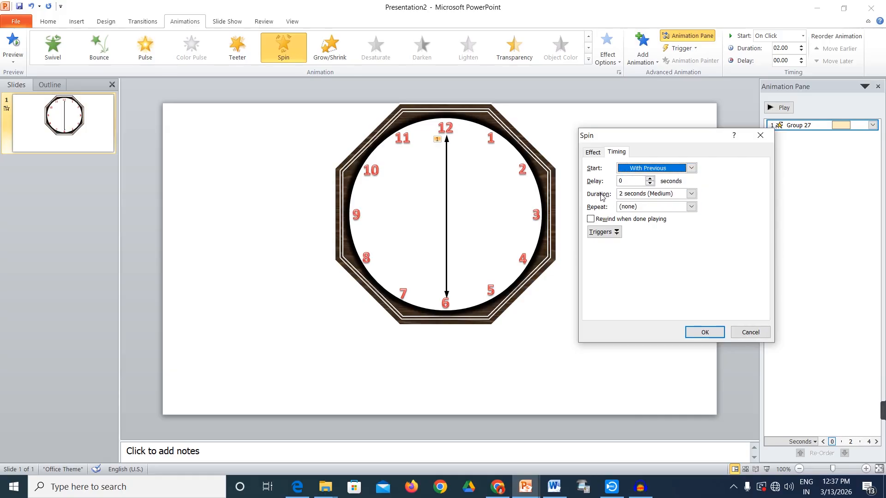
pyautogui.click(677, 196)
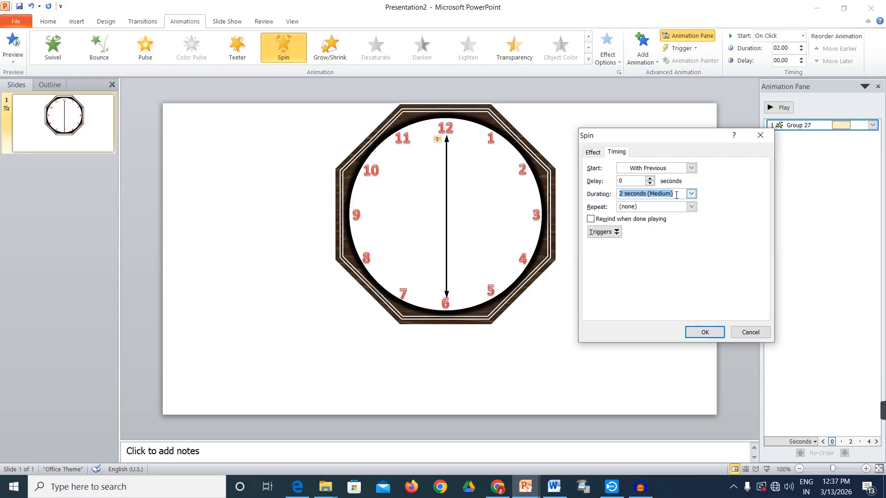
pyautogui.write('60')
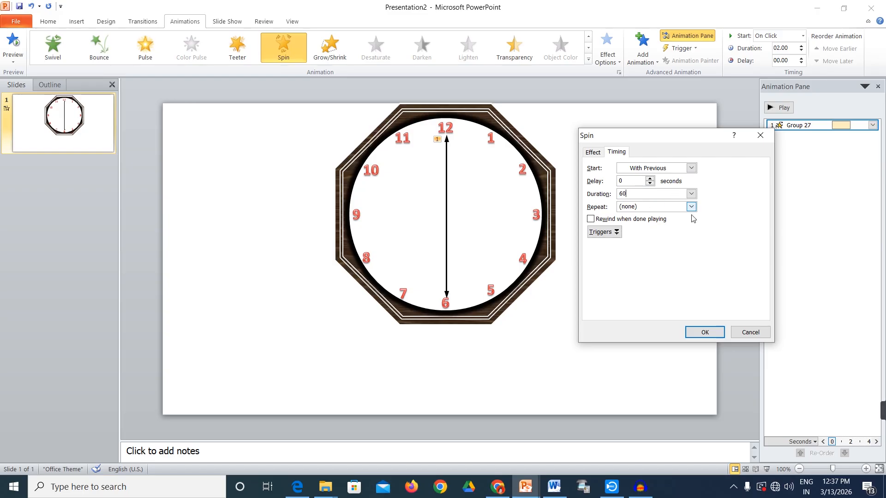
pyautogui.click(691, 207)
pyautogui.click(675, 268)
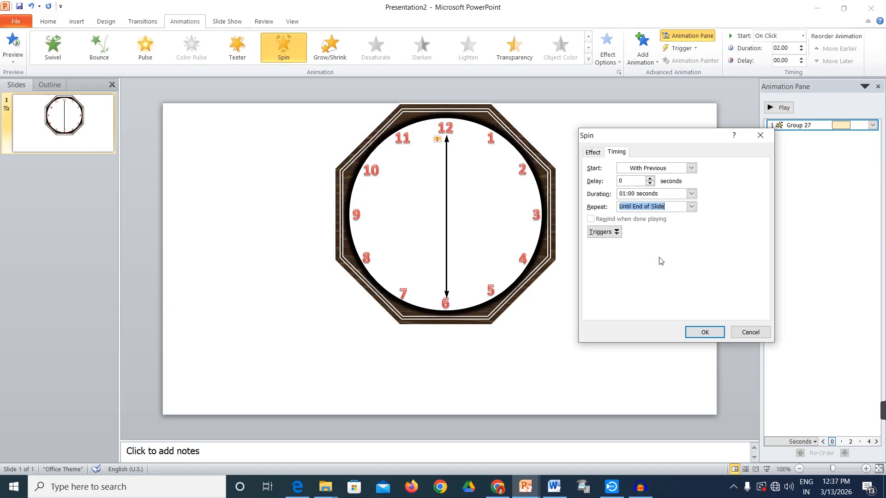
pyautogui.click(594, 153)
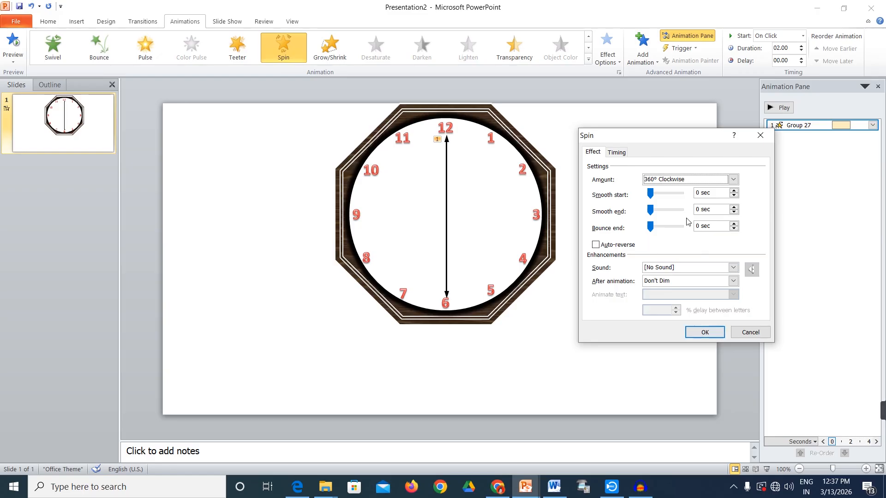
pyautogui.click(696, 333)
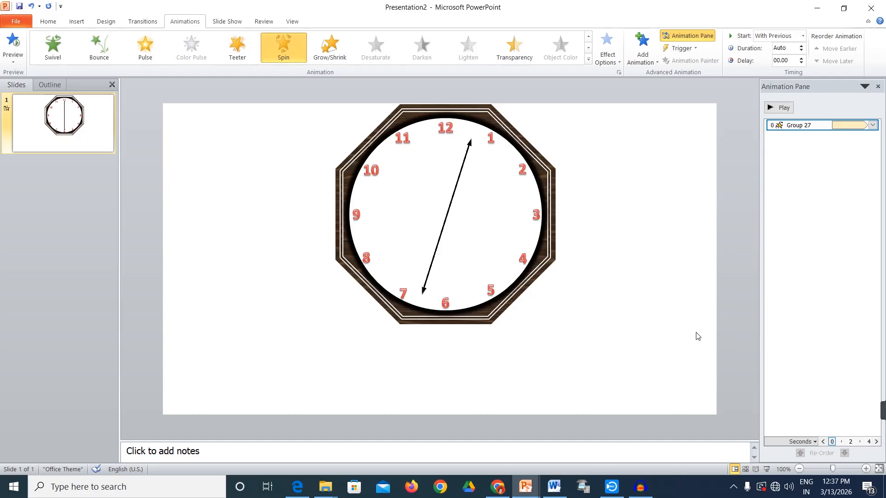
pyautogui.click(632, 311)
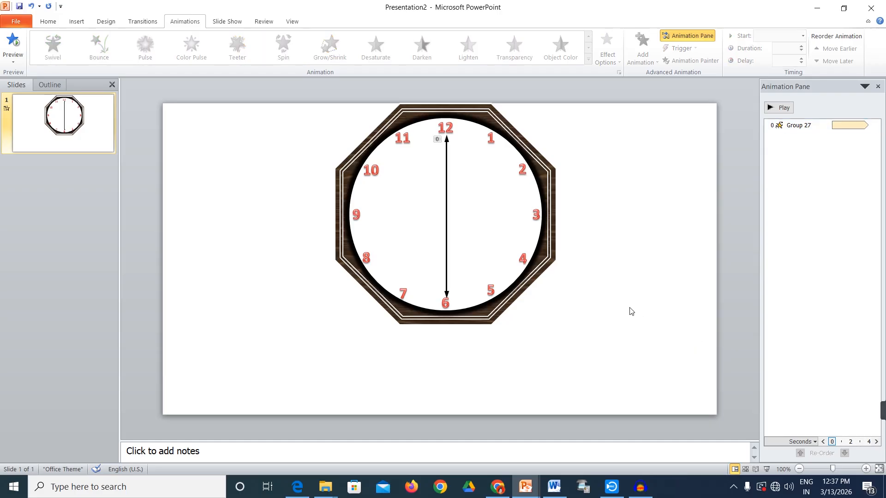
# Duplicate the grouped clock hands together with their Spin animation and select the copy.
pyautogui.click(446, 182)
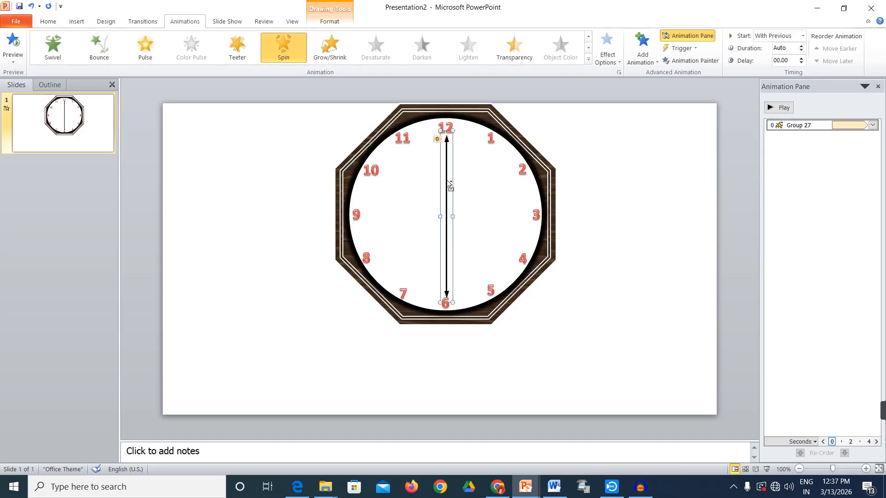
pyautogui.hotkey('ctrl', 'd')
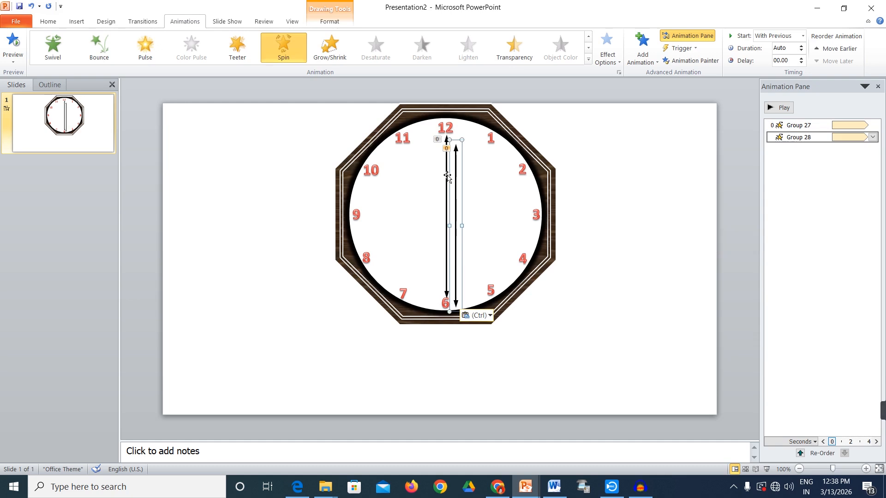
pyautogui.click(446, 176)
pyautogui.click(448, 177)
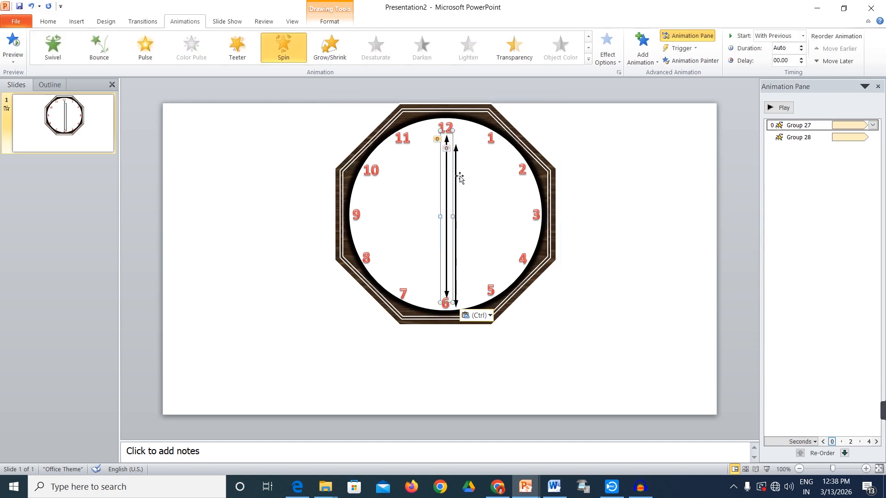
pyautogui.click(455, 174)
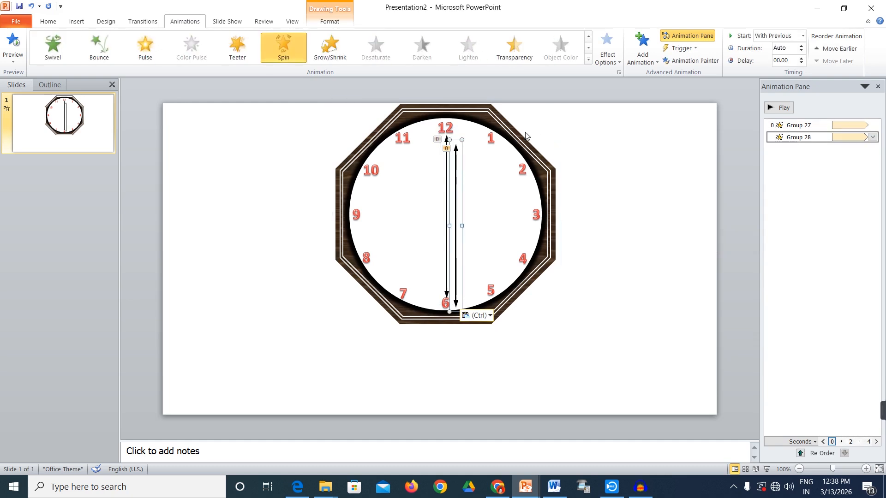
# Set the width of the upper shaft in the duplicated hands group to 0.05".
pyautogui.scroll(2, 464, 190)
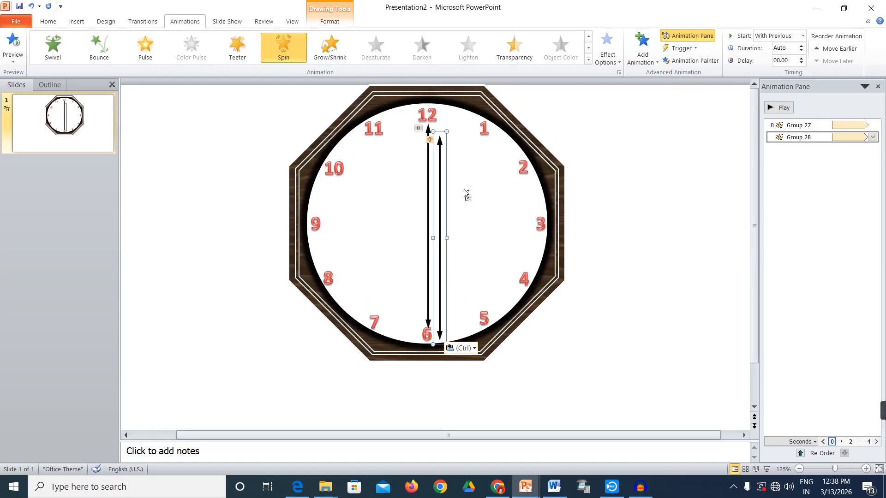
pyautogui.click(439, 151)
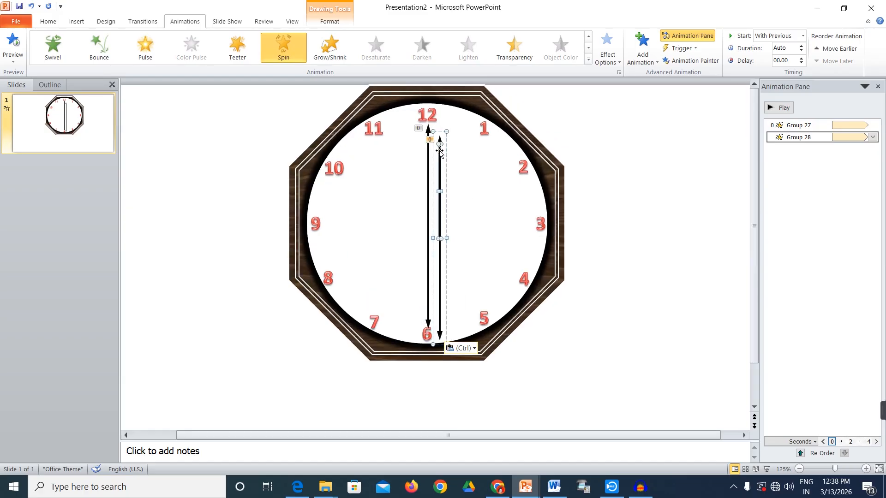
pyautogui.click(329, 23)
pyautogui.click(795, 57)
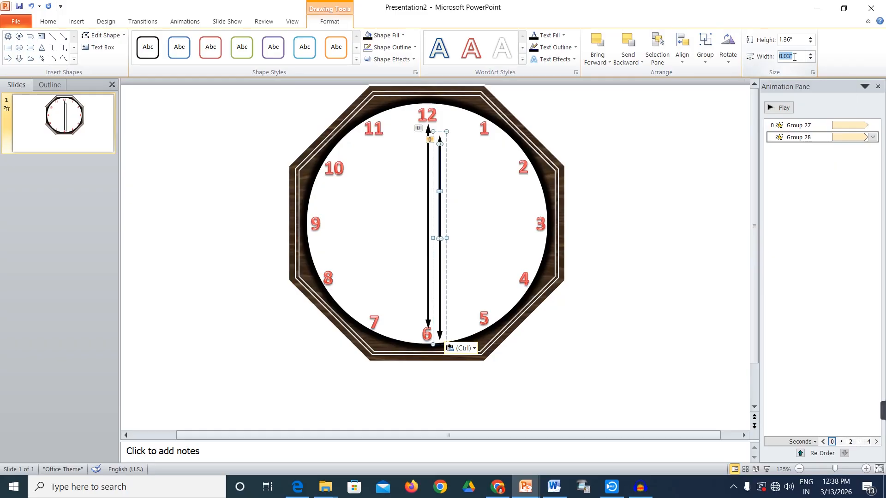
pyautogui.press('BackSpace')
pyautogui.write('.05')
pyautogui.press('Return')
pyautogui.click(608, 193)
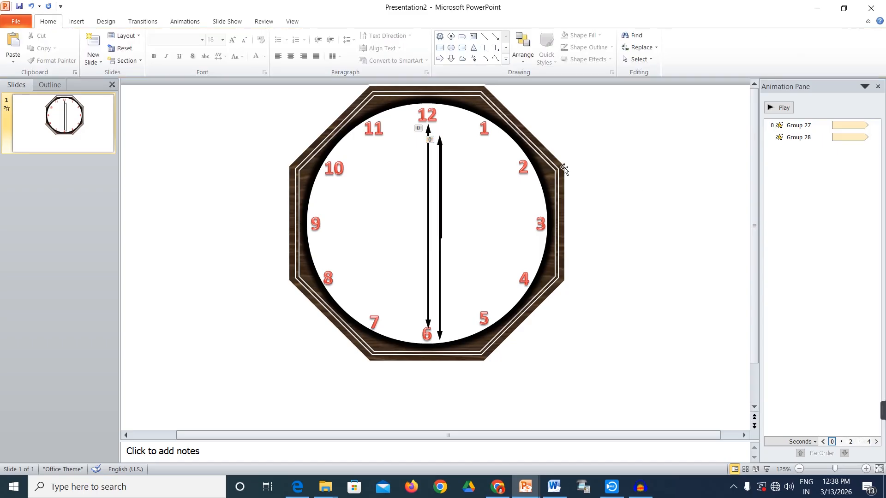
# Widen the upper arrowhead of the duplicated hands group to about 0.17", keeping it centred on its shaft.
pyautogui.click(440, 139)
pyautogui.click(441, 140)
pyautogui.scroll(5, 460, 159)
pyautogui.scroll(5, 463, 164)
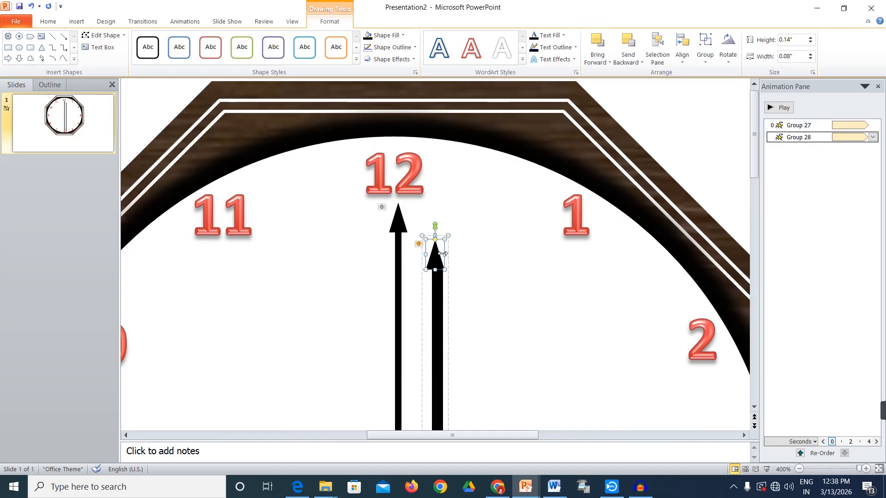
pyautogui.moveTo(442, 253); pyautogui.dragTo(448, 253)
pyautogui.moveTo(452, 253); pyautogui.dragTo(446, 264)
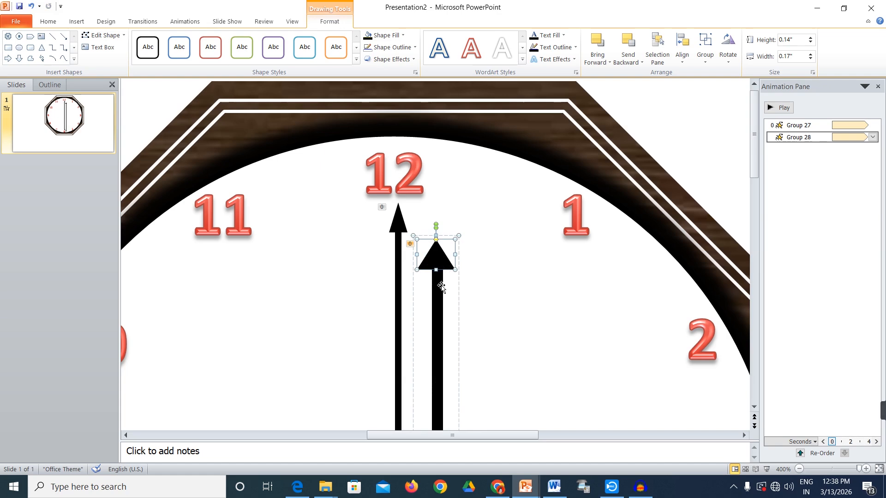
# Play the slide show to preview both spinning hand groups and return to editing.
pyautogui.click(495, 289)
pyautogui.scroll(-10, 494, 289)
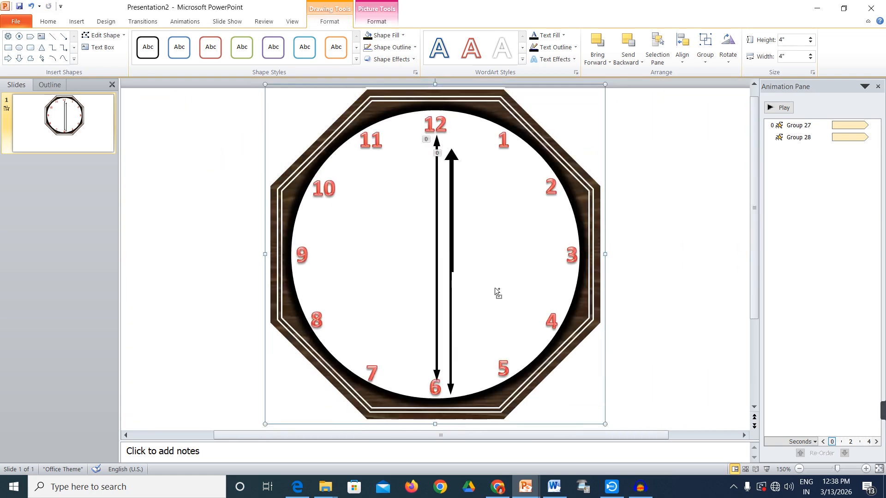
pyautogui.press('F5')
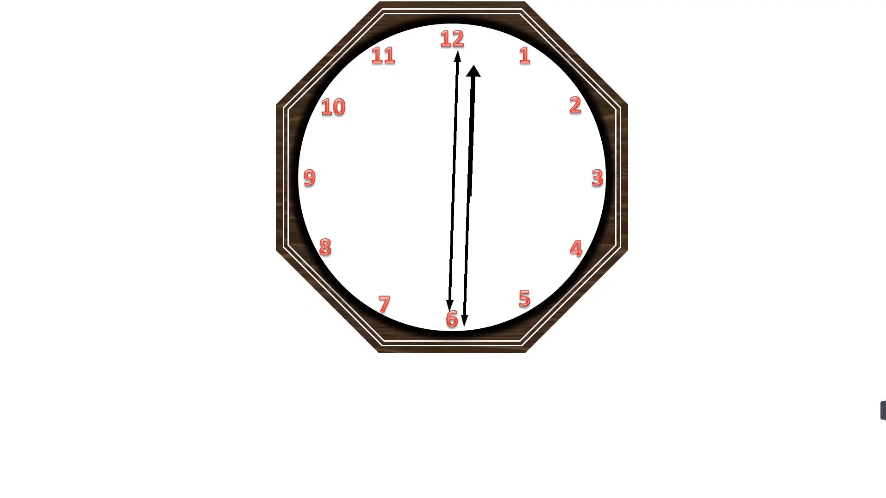
pyautogui.press('Escape')
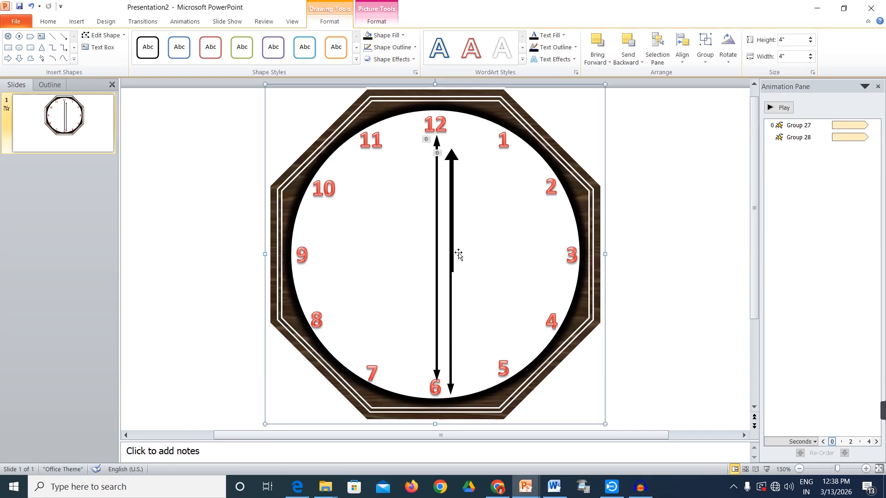
# Move the duplicated hands group exactly over the original group and rotate it left 90° so its thick hand points to the 9.
pyautogui.click(452, 189)
pyautogui.moveTo(452, 190); pyautogui.dragTo(437, 174)
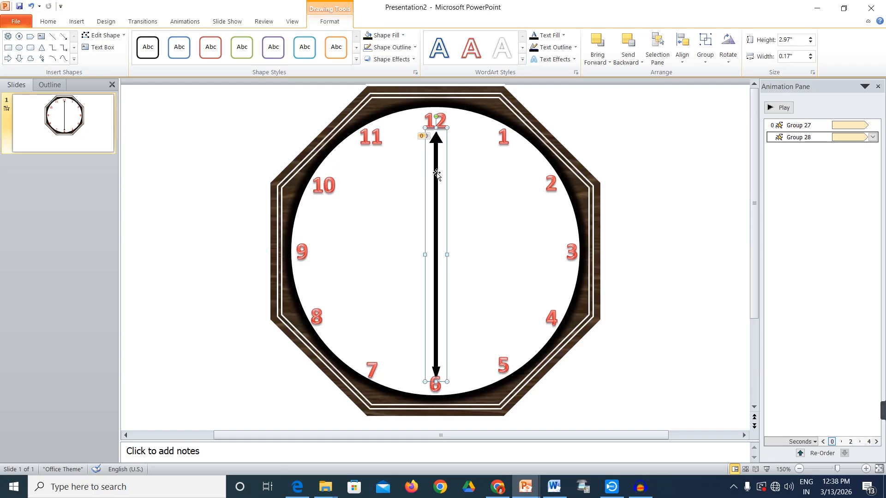
pyautogui.click(728, 50)
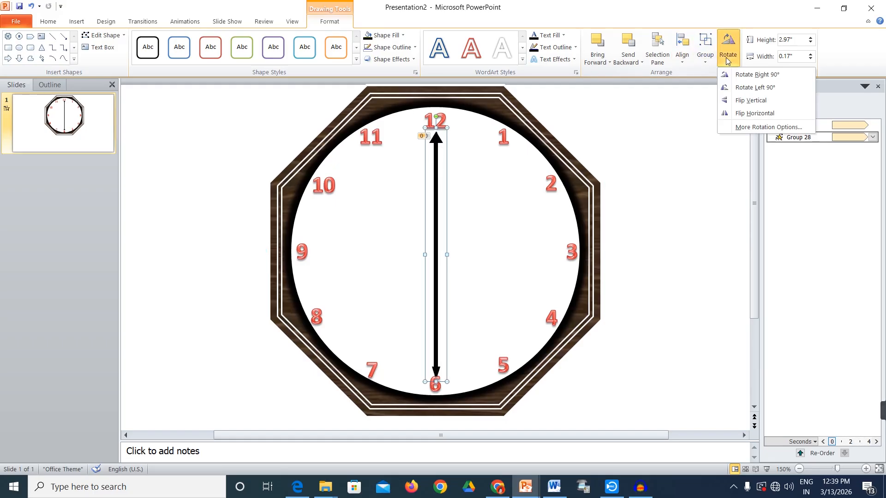
pyautogui.click(736, 88)
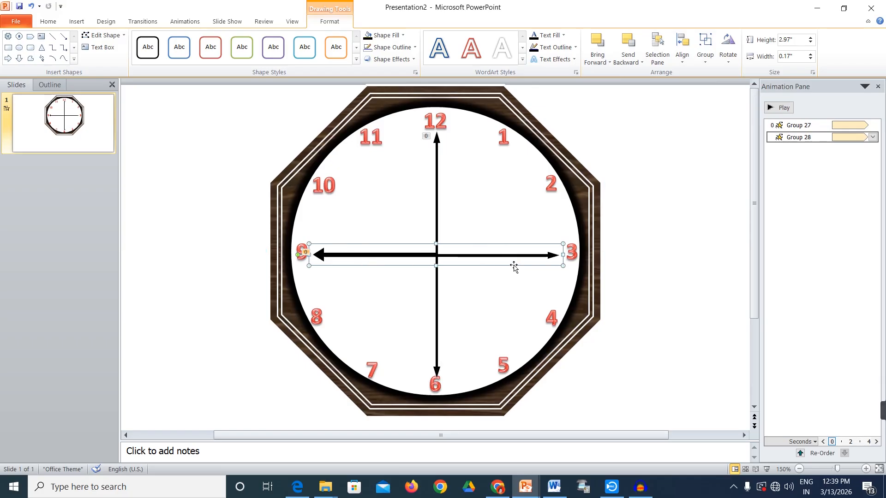
# Remove the fill from the thin shaft and arrowhead pointing to the 3 in the horizontal hands group.
pyautogui.click(488, 255)
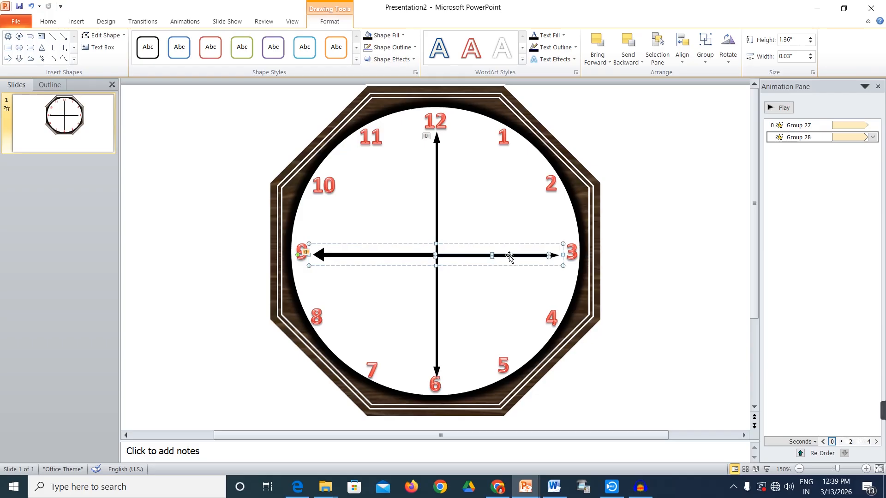
pyautogui.click(391, 35)
pyautogui.click(390, 128)
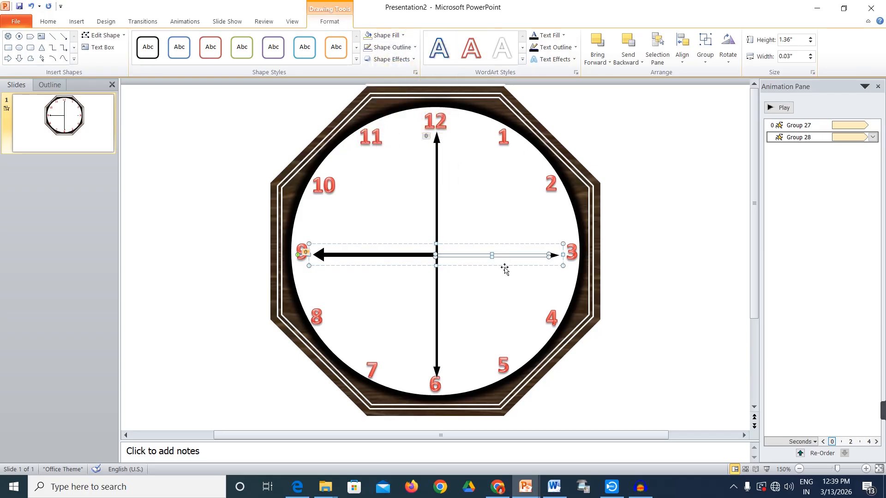
pyautogui.click(554, 255)
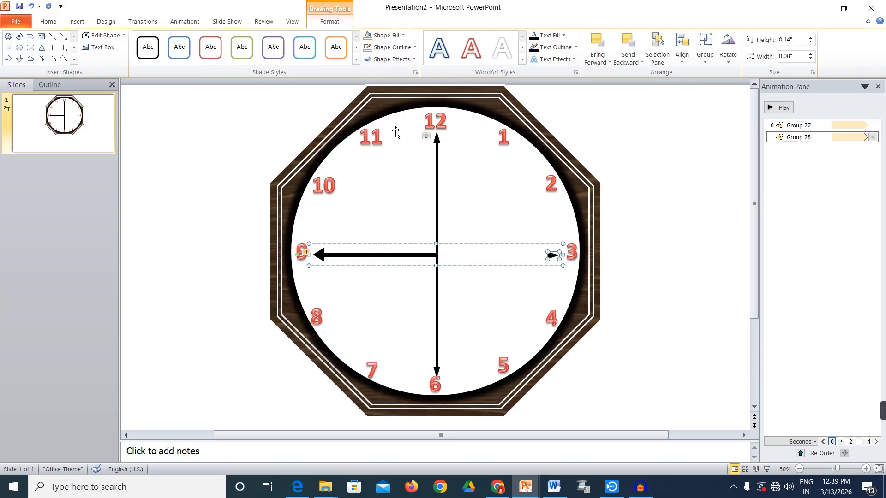
pyautogui.click(371, 37)
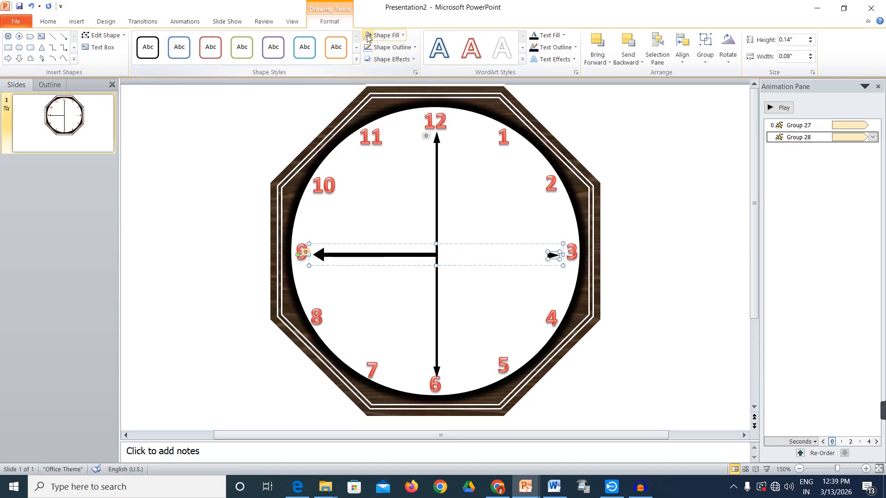
pyautogui.click(614, 181)
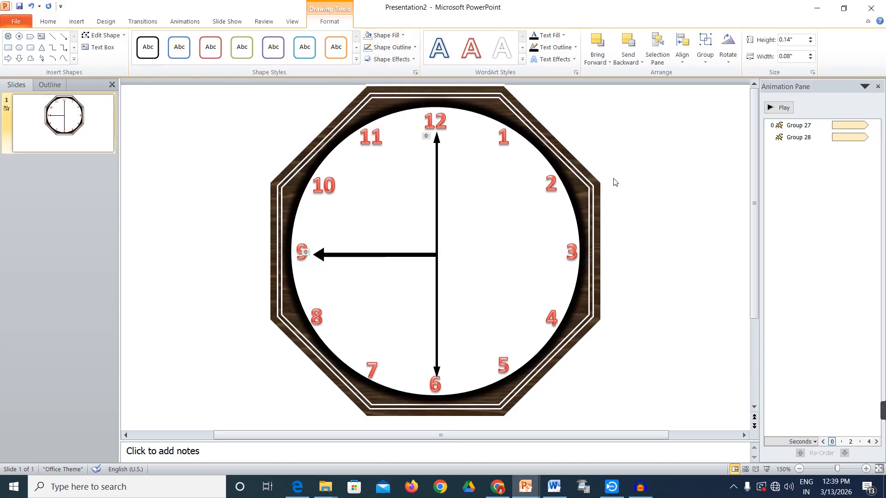
# Remove the fill from the thin shaft and arrowhead pointing to the 6, and preview the hands in the slide show.
pyautogui.click(436, 286)
pyautogui.click(436, 286)
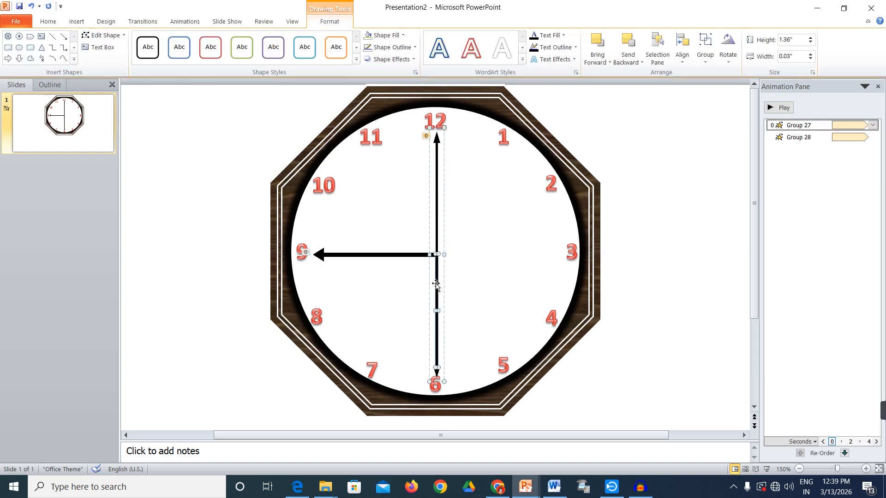
pyautogui.click(372, 36)
pyautogui.click(437, 370)
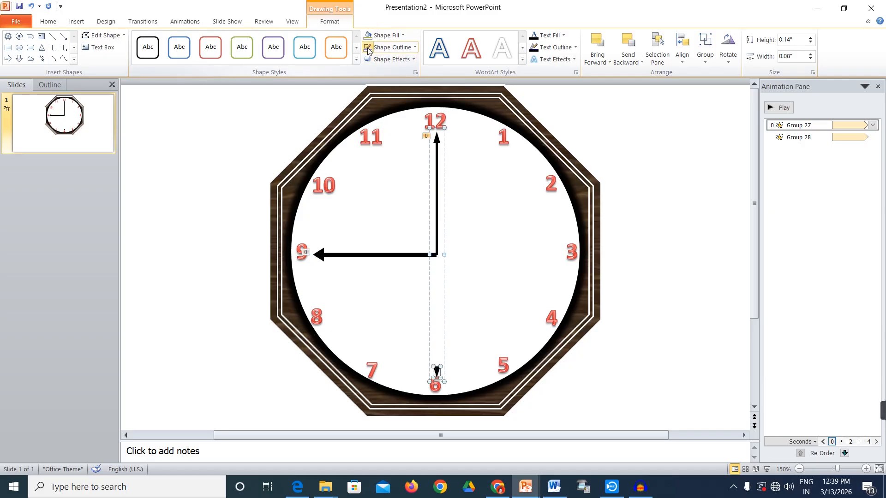
pyautogui.click(652, 259)
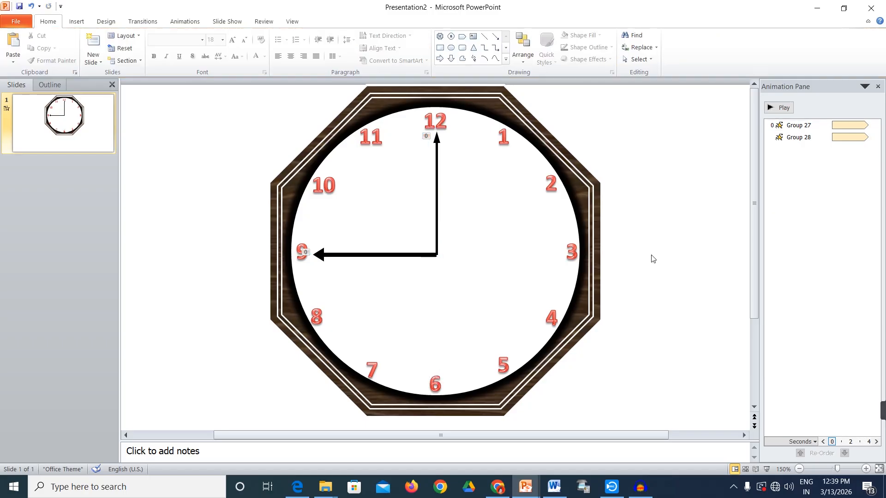
pyautogui.press('F5')
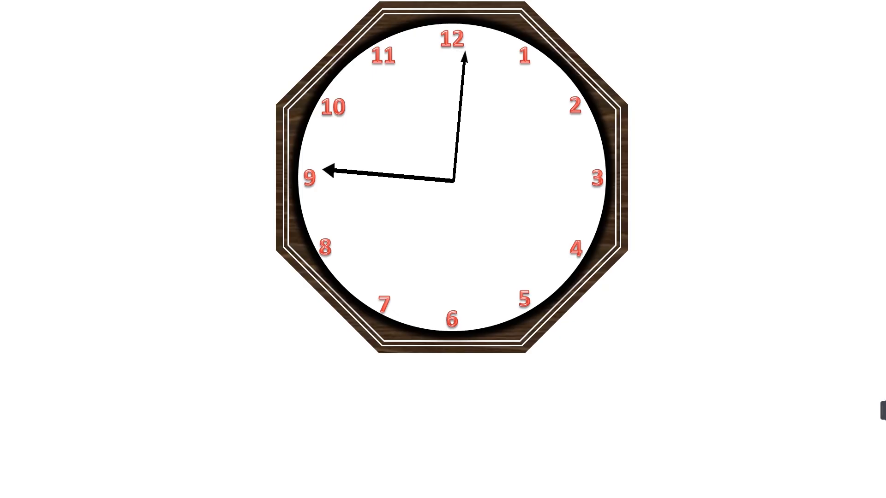
pyautogui.press('Escape')
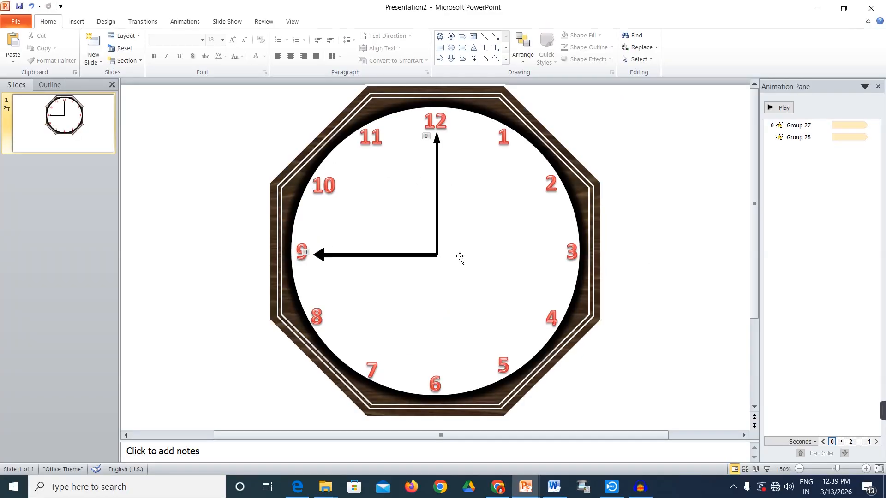
# Lengthen the spin duration of the hand group pointing to the 9 so it turns much slower, and preview the slide show.
pyautogui.click(428, 255)
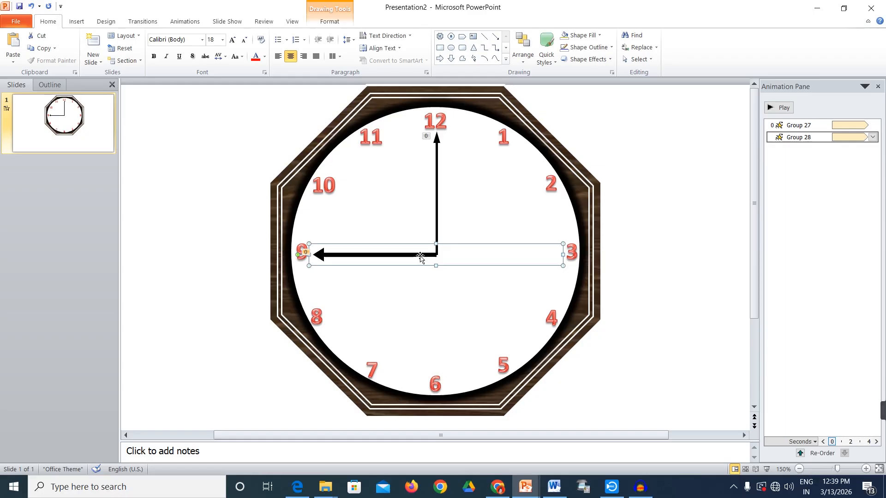
pyautogui.click(411, 255)
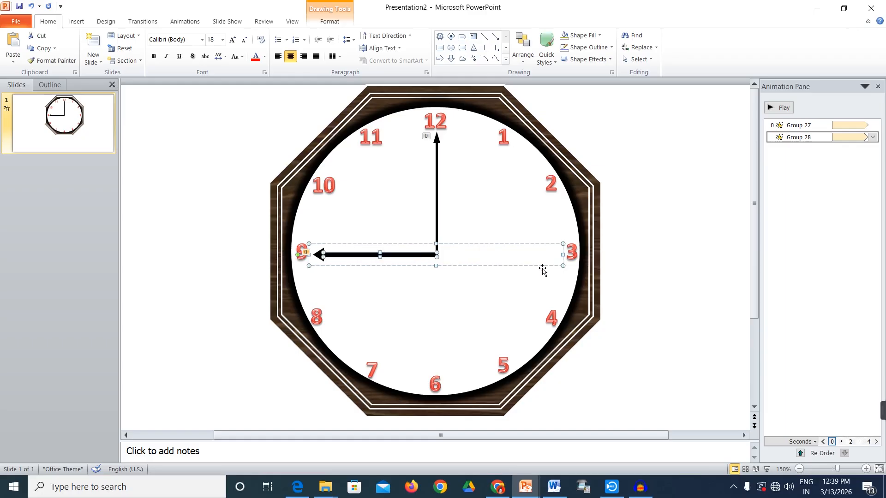
pyautogui.click(644, 272)
pyautogui.click(423, 255)
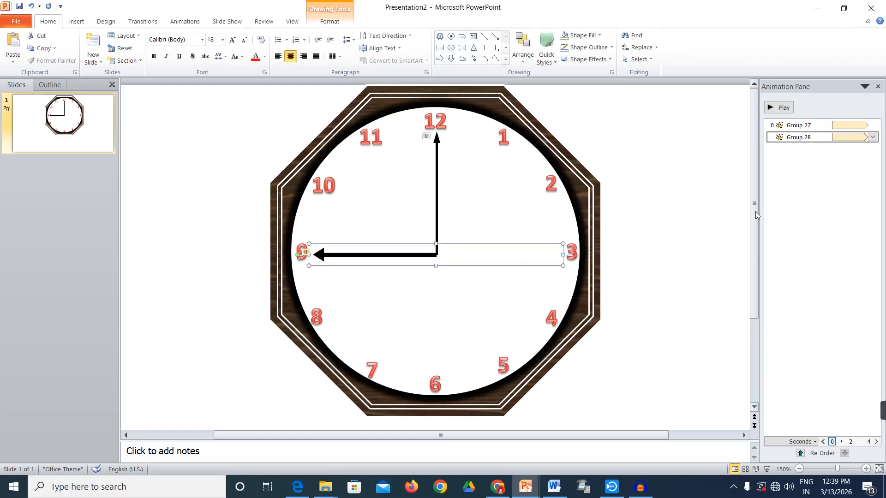
pyautogui.click(872, 137)
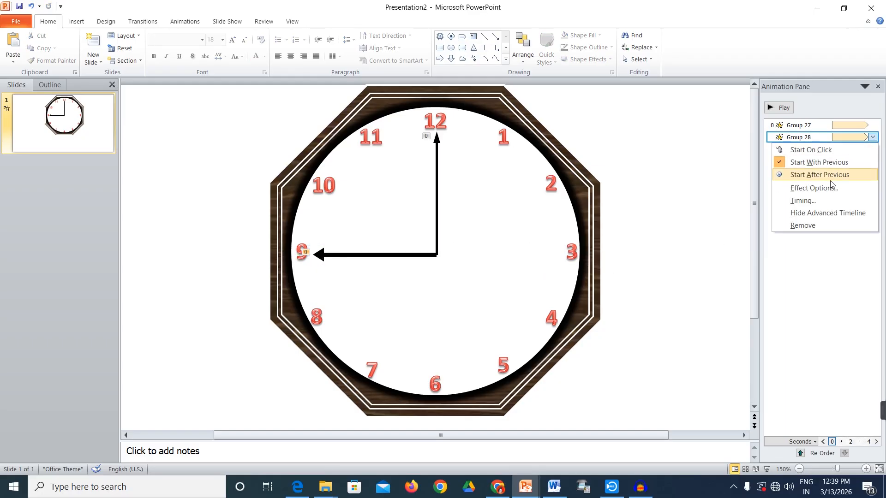
pyautogui.click(820, 207)
pyautogui.tripleClick(660, 194)
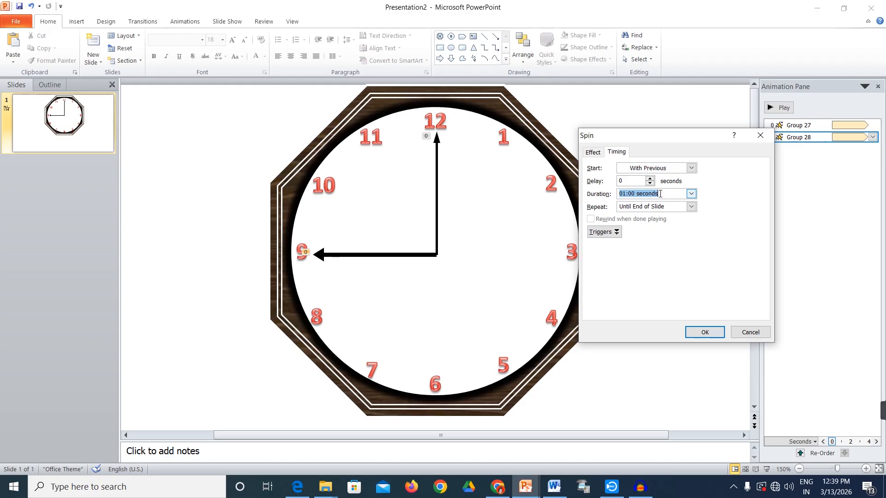
pyautogui.write('5')
pyautogui.click(699, 331)
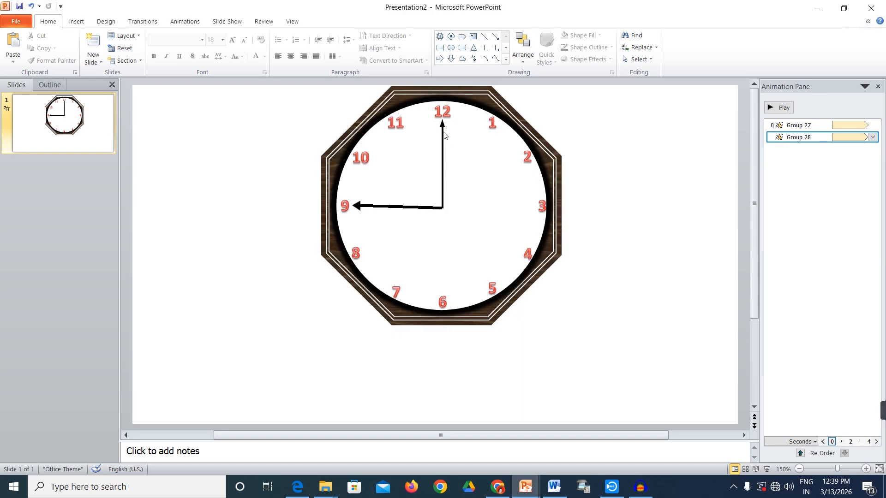
pyautogui.press('F5')
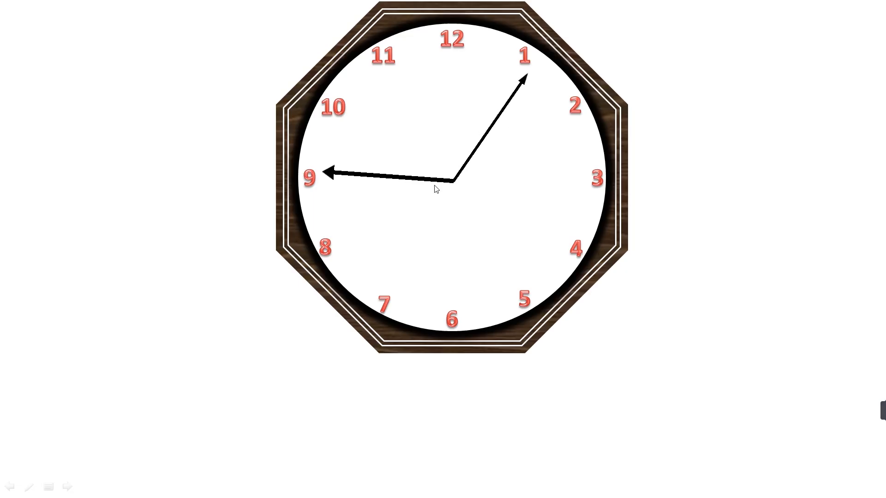
pyautogui.press('Escape')
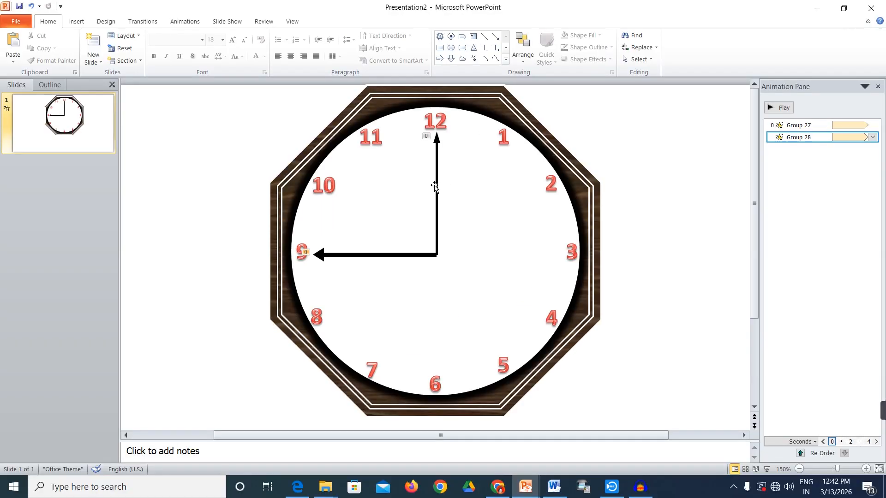
# Duplicate the hand group pointing to the 9 and shorten the copy to about 2.42".
pyautogui.click(400, 255)
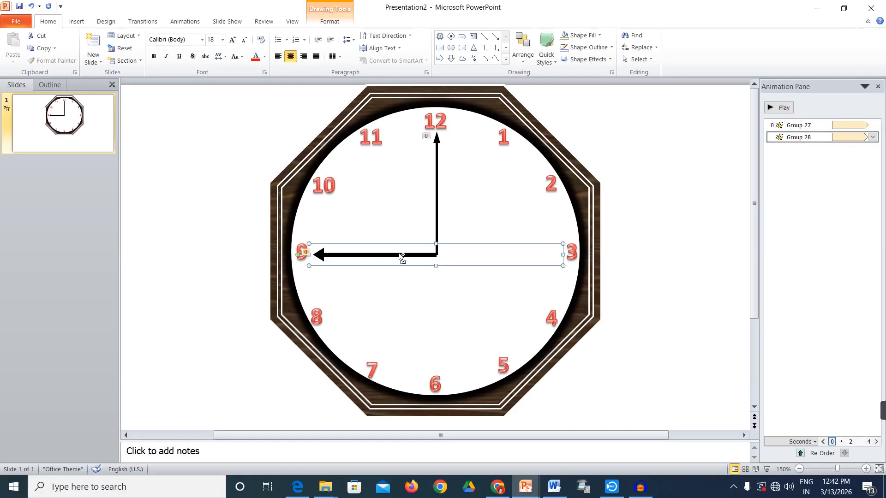
pyautogui.hotkey('ctrl', 'v')
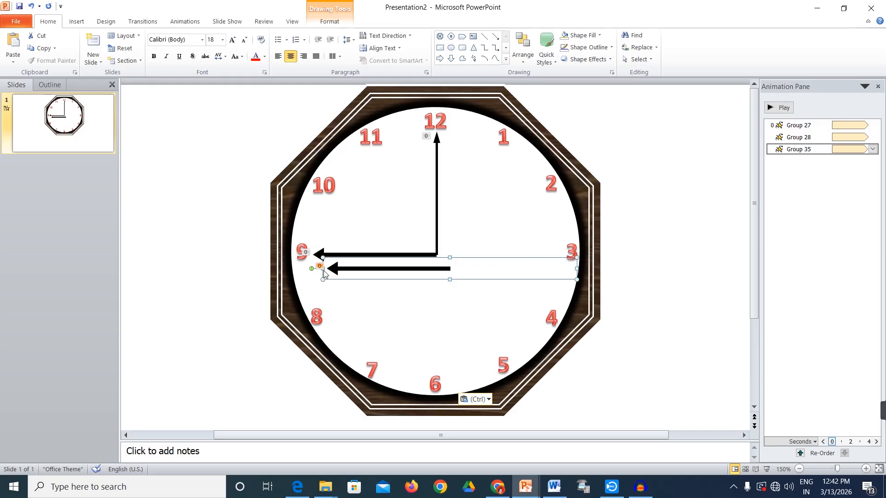
pyautogui.moveTo(576, 270); pyautogui.dragTo(543, 272)
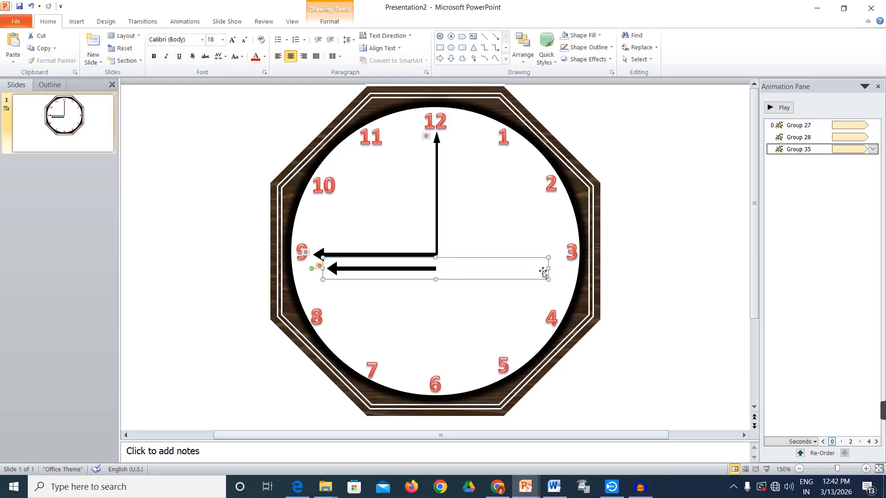
pyautogui.moveTo(323, 279); pyautogui.dragTo(340, 280)
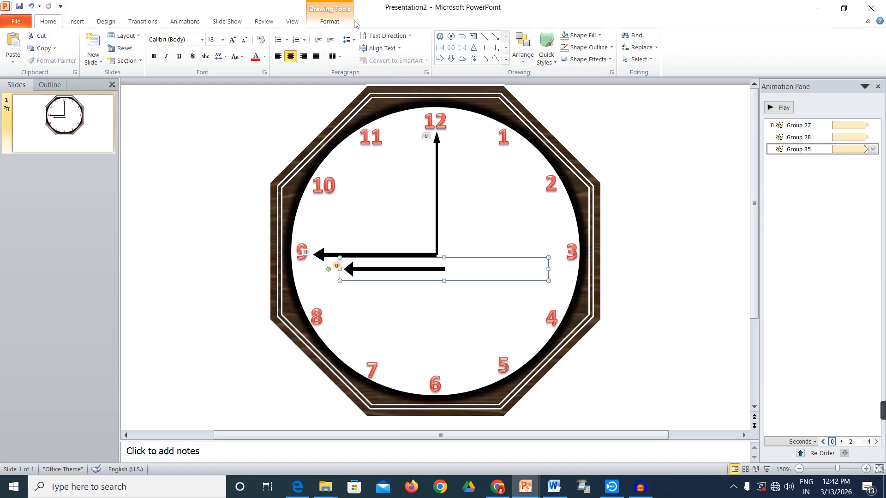
# Set the shortened hand group's rotation to 45° and move it so its inner end meets the clock centre.
pyautogui.click(325, 21)
pyautogui.click(728, 51)
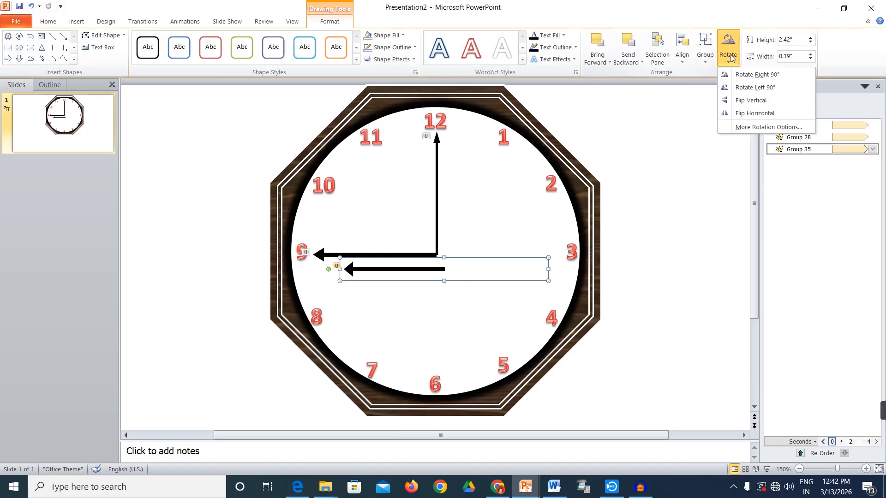
pyautogui.click(739, 133)
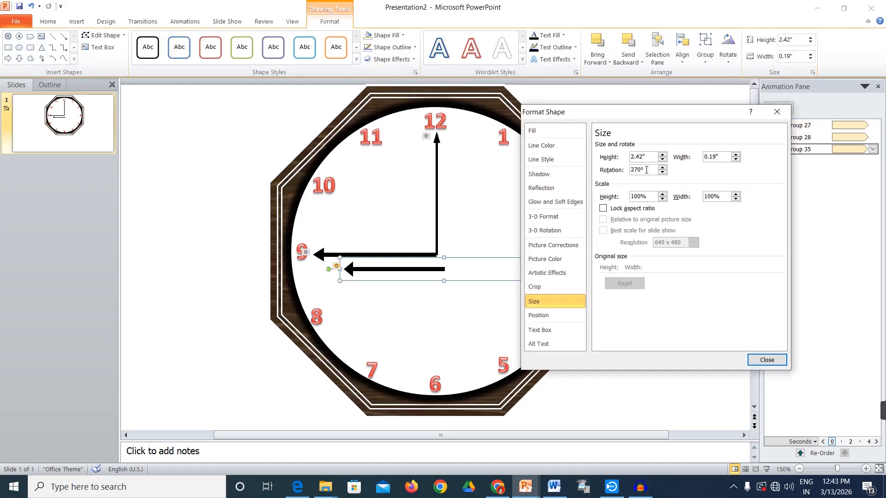
pyautogui.write('45')
pyautogui.press('Return')
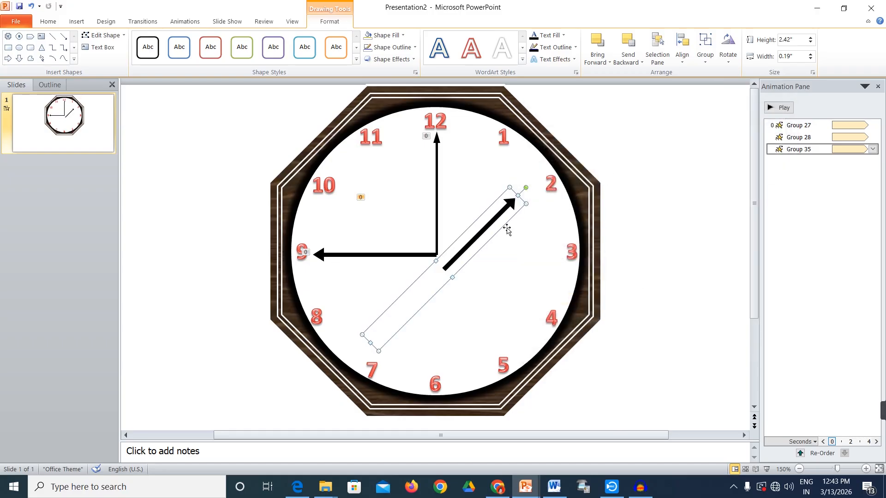
pyautogui.moveTo(485, 226); pyautogui.dragTo(478, 211)
pyautogui.click(636, 235)
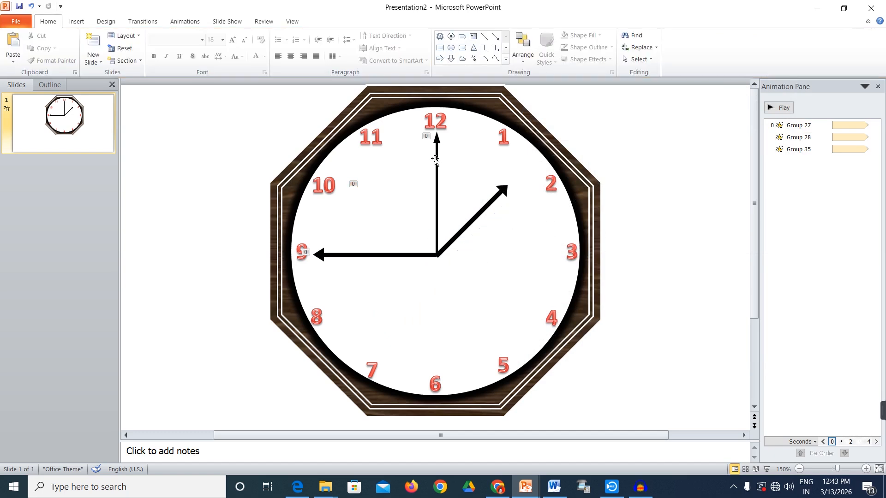
# Shorten the diagonal hand group slightly and realign its inner end with the clock centre.
pyautogui.click(483, 212)
pyautogui.moveTo(510, 189); pyautogui.dragTo(499, 198)
pyautogui.moveTo(452, 243); pyautogui.dragTo(456, 238)
pyautogui.click(639, 236)
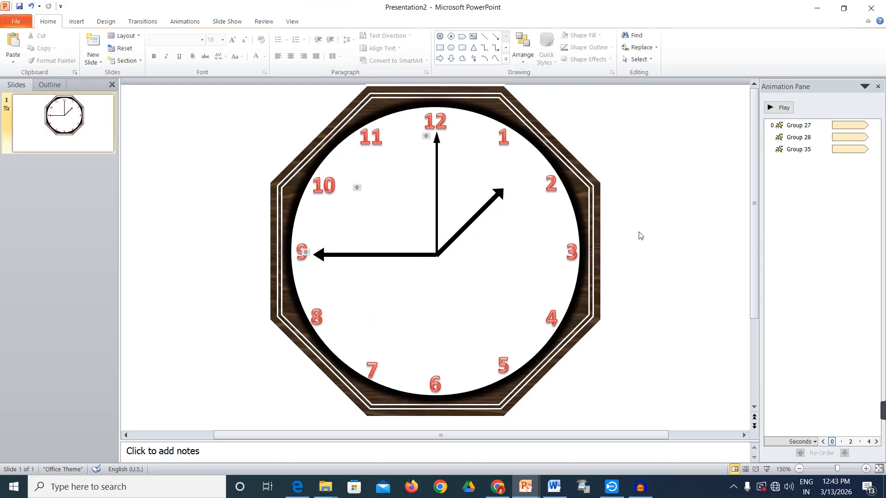
# Remove the spin animation from the diagonal hand group and check the hands in the slide show.
pyautogui.press('F5')
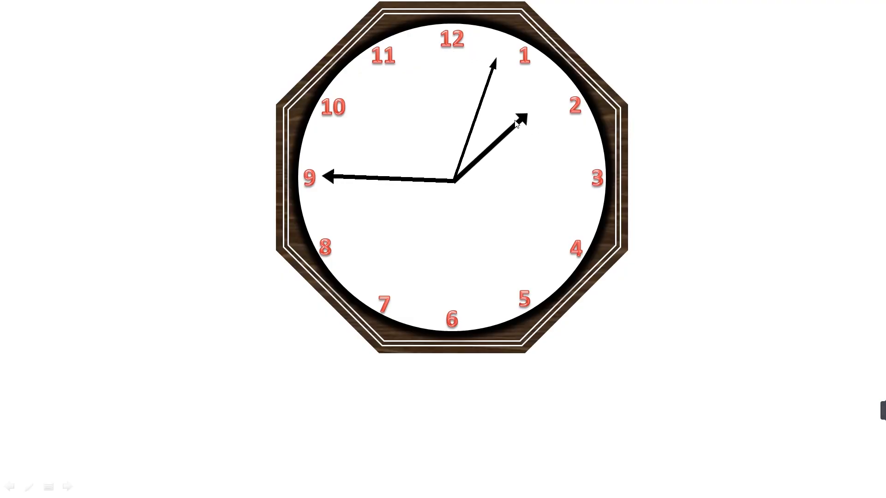
pyautogui.press('Escape')
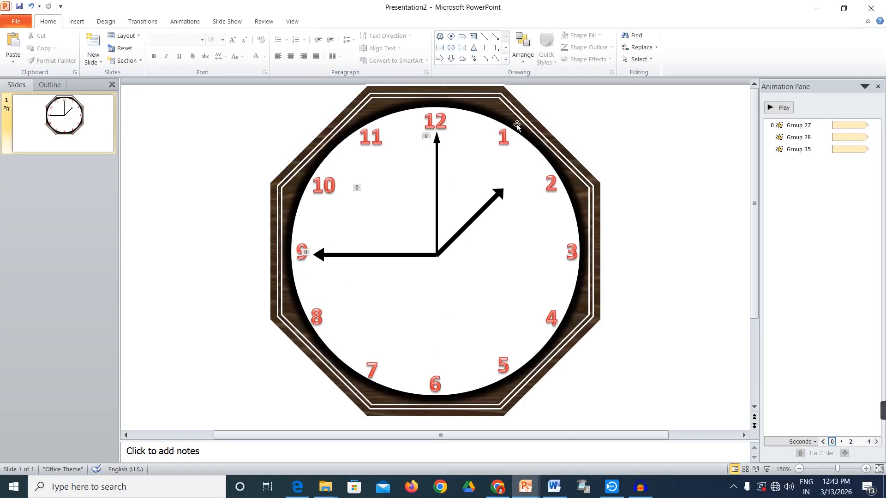
pyautogui.click(495, 194)
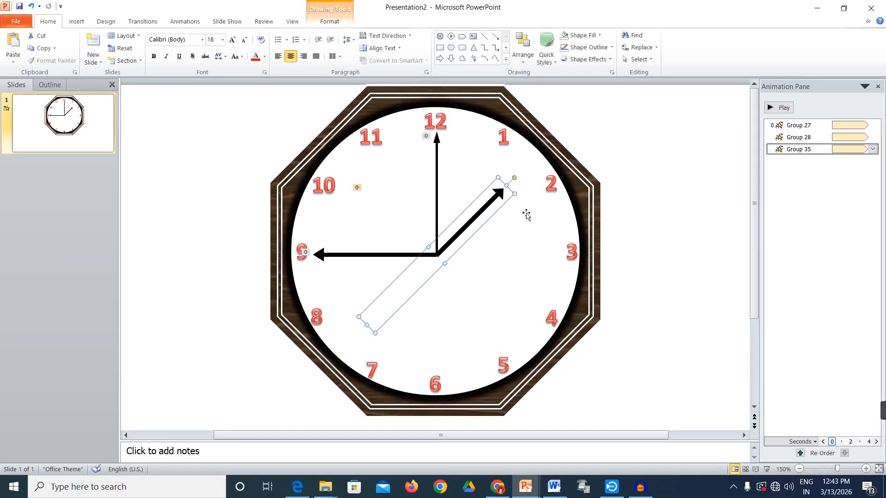
pyautogui.click(816, 148)
pyautogui.press('Delete')
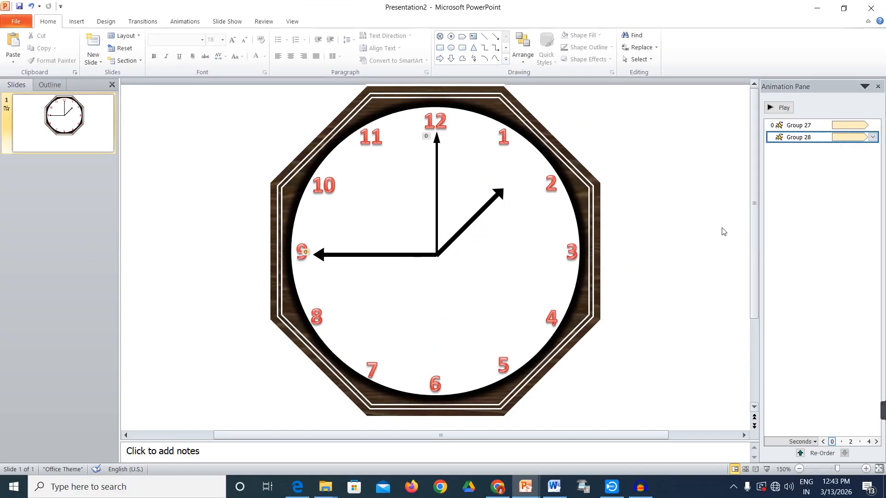
pyautogui.press('F5')
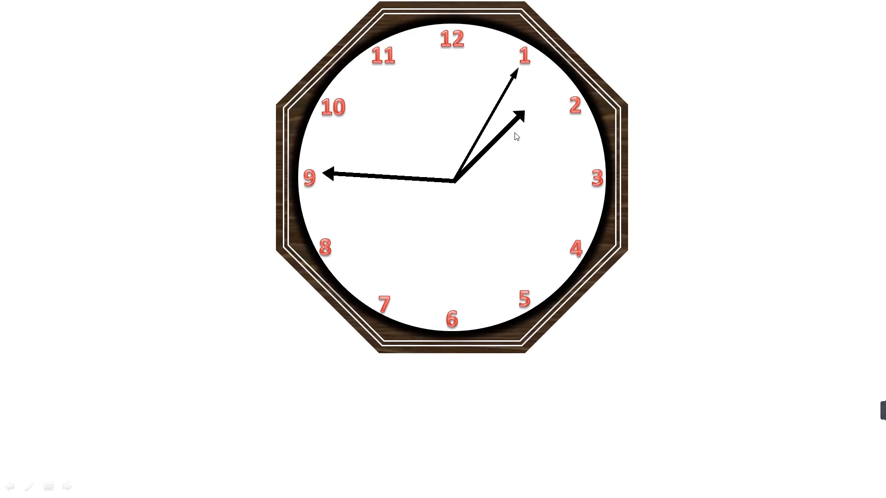
pyautogui.press('Escape')
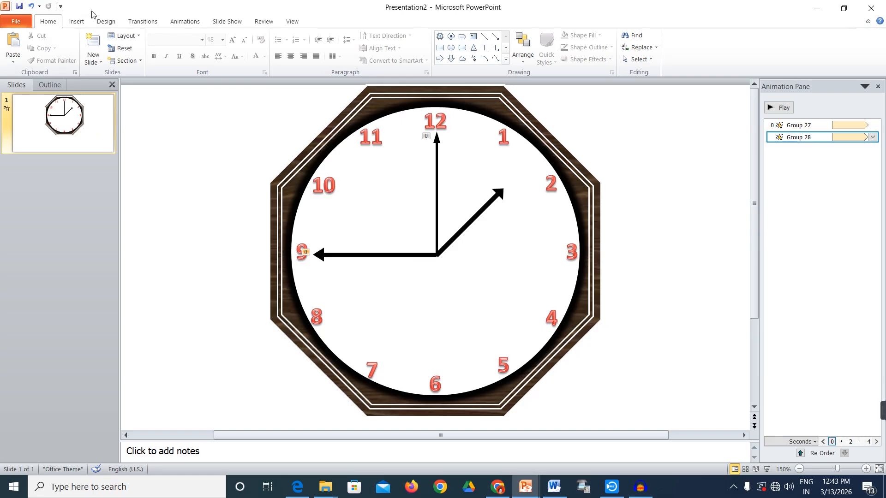
# Draw a small oval about 0.26" high and 0.23" wide over the point where the clock hands meet.
pyautogui.click(77, 21)
pyautogui.click(143, 56)
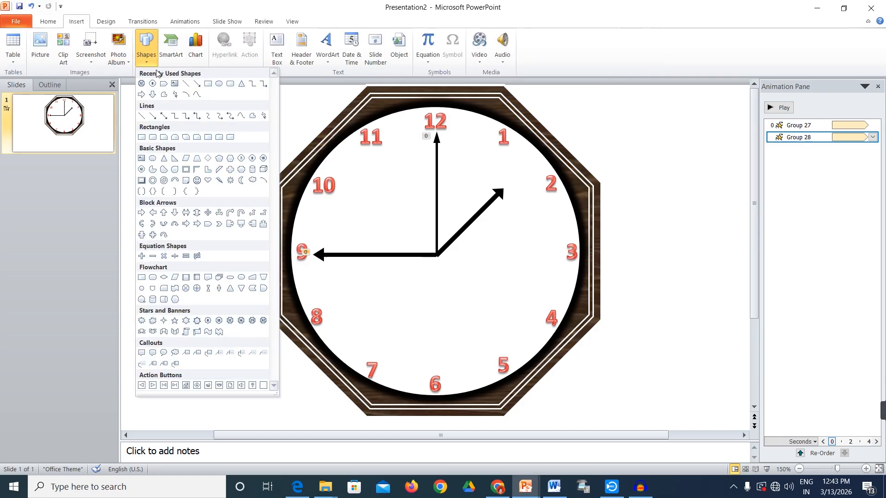
pyautogui.click(217, 83)
pyautogui.moveTo(420, 248); pyautogui.dragTo(441, 269)
# Set the oval's height and width to 0.2" and centre it over the joint of the hands.
pyautogui.click(331, 22)
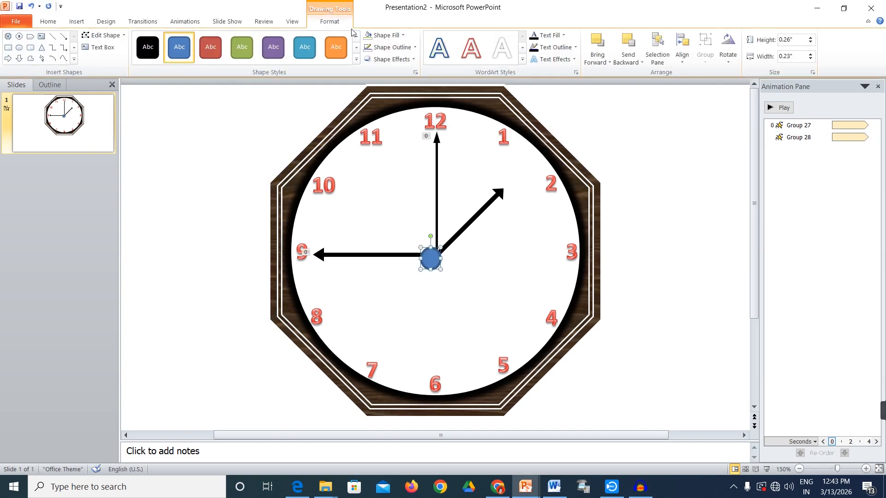
pyautogui.click(797, 42)
pyautogui.write('.2')
pyautogui.click(798, 57)
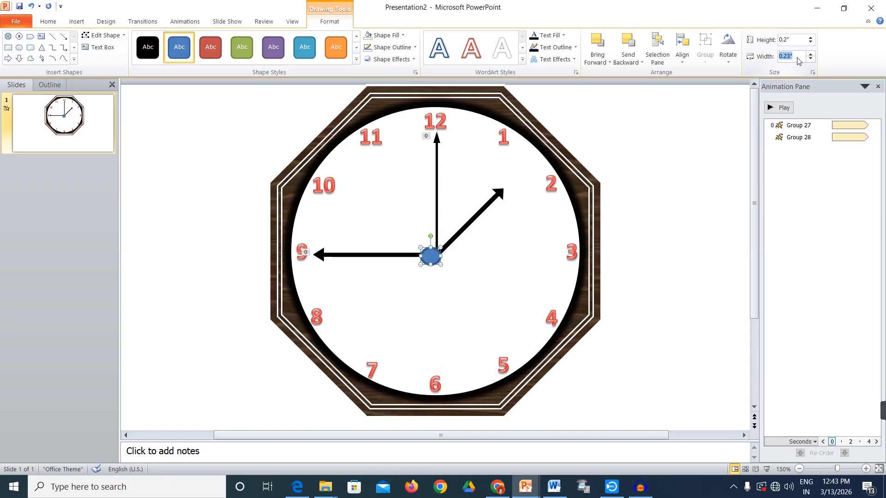
pyautogui.press('Return')
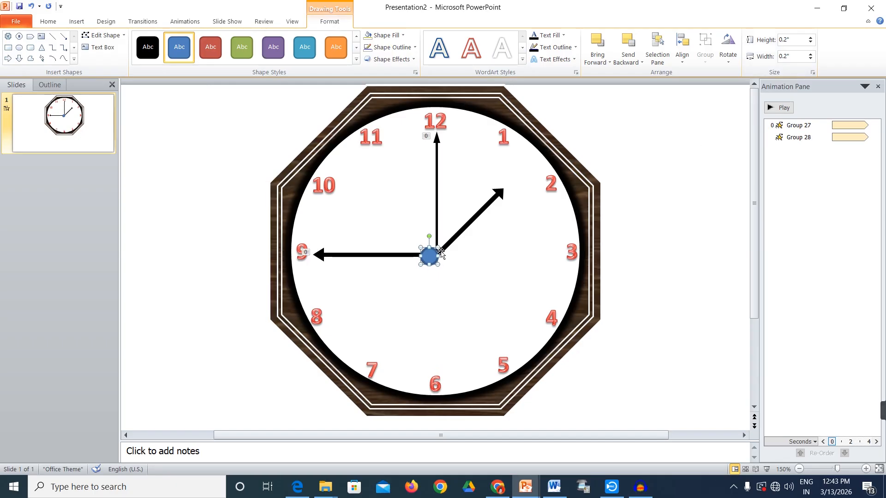
pyautogui.moveTo(433, 257); pyautogui.dragTo(438, 256)
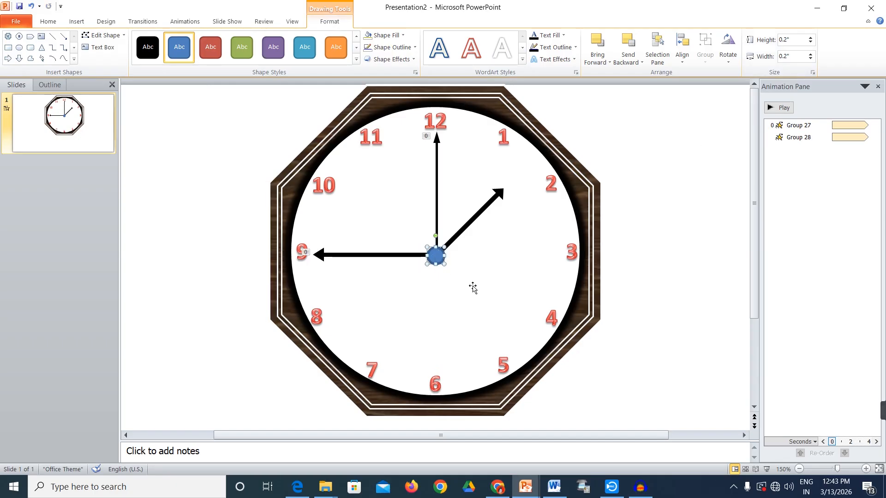
# Fill the centre circle with the dark brown wood texture that matches the clock frame.
pyautogui.click(385, 35)
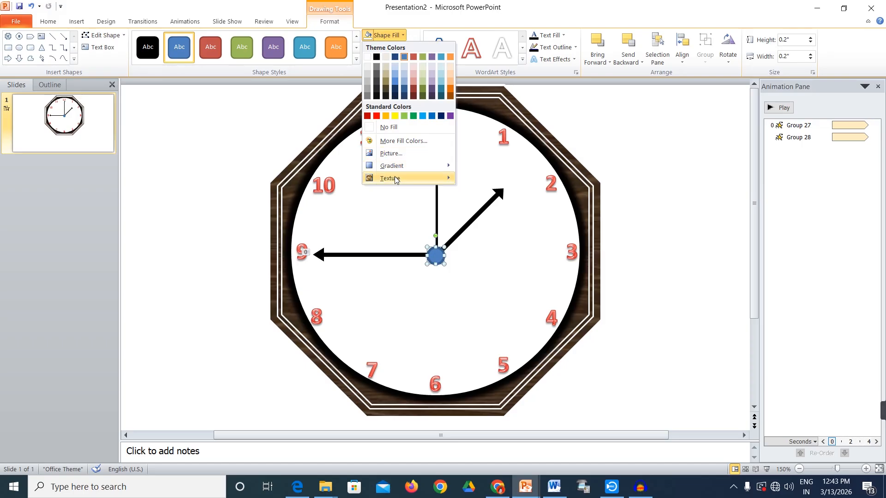
pyautogui.moveTo(395, 179)
pyautogui.click(521, 430)
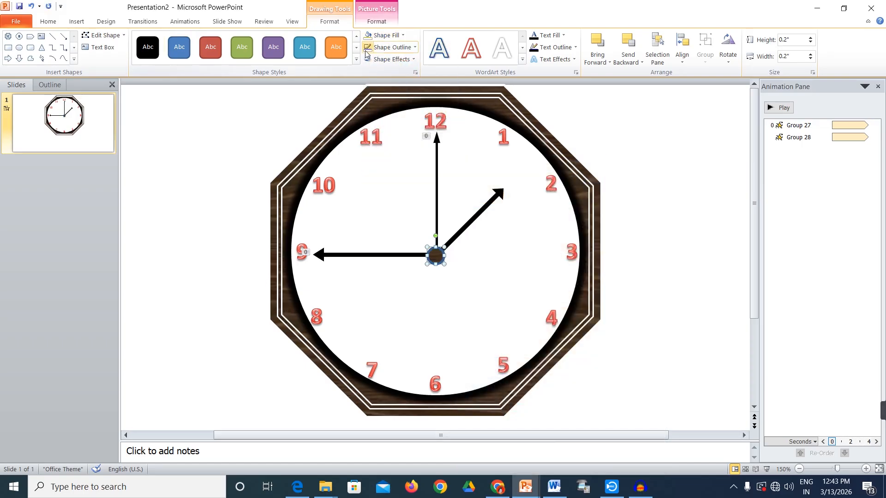
# Play the slide show to check the moving hands with the textured centre circle, and return to editing.
pyautogui.click(709, 236)
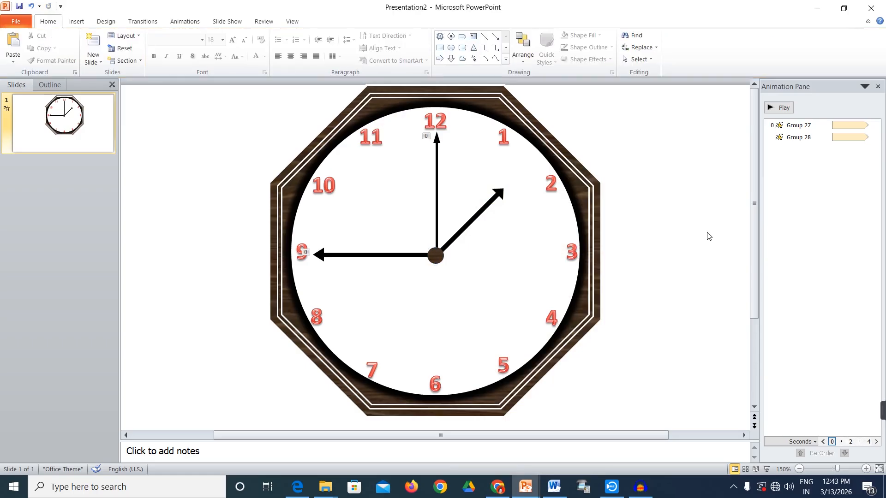
pyautogui.press('F5')
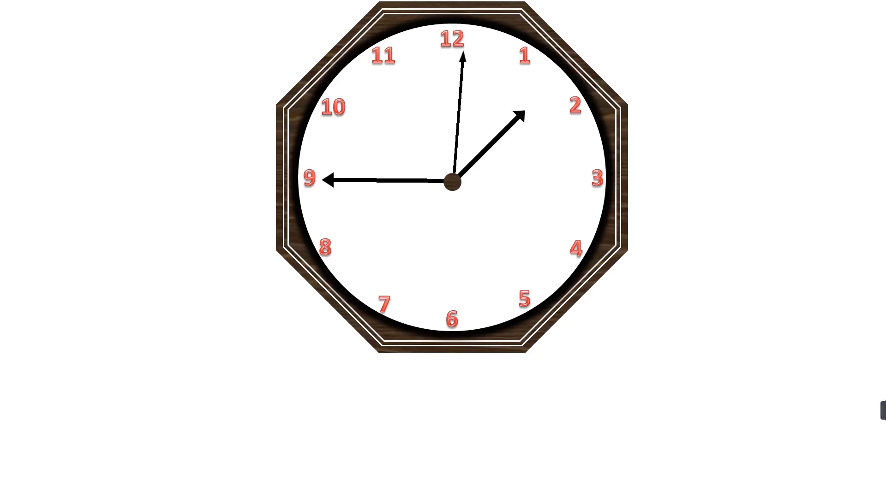
pyautogui.press('Escape')
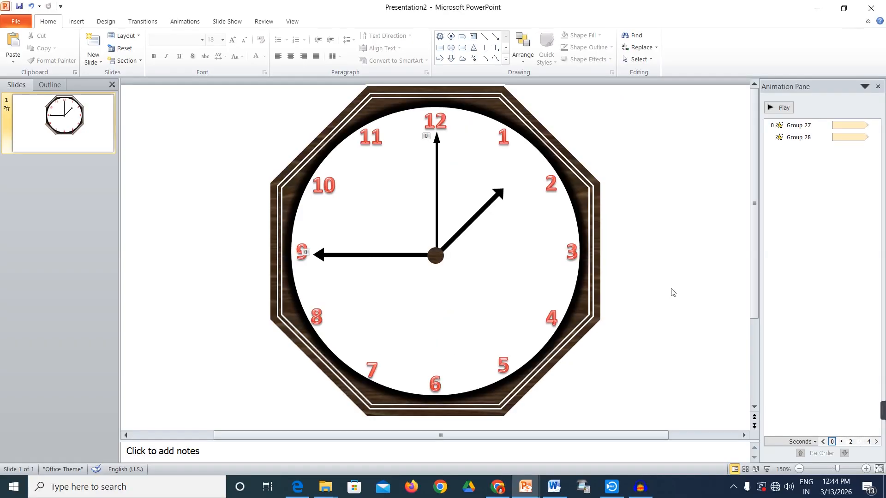
# Draw a pentagon block-arrow shape, rotate it to point downward and place it beneath the clock, overlapping the frame's lower edge.
pyautogui.scroll(-2, 671, 314)
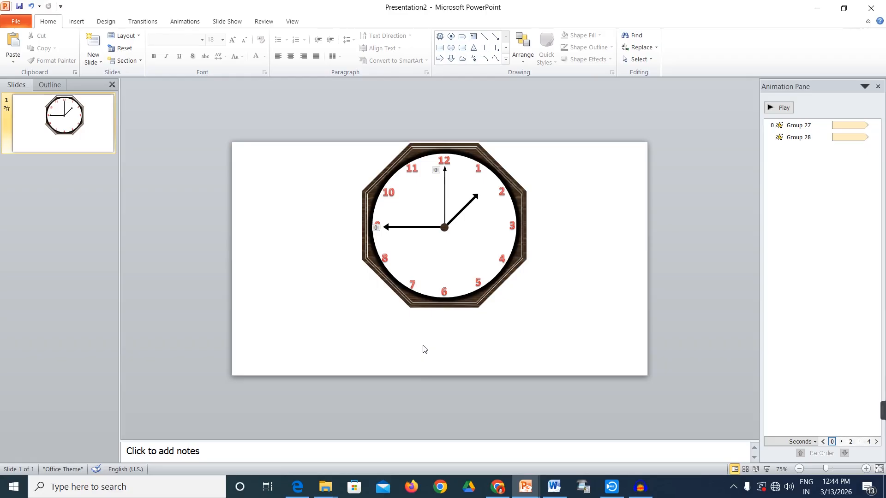
pyautogui.click(75, 21)
pyautogui.click(146, 46)
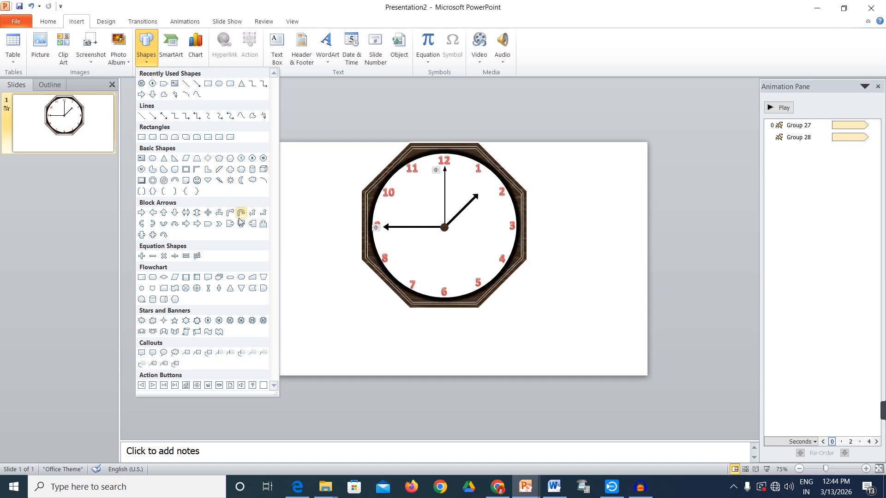
pyautogui.click(207, 227)
pyautogui.moveTo(246, 242)
pyautogui.mouseDown()
pyautogui.moveTo(273, 300)
pyautogui.moveTo(350, 319)
pyautogui.mouseUp()
pyautogui.moveTo(298, 230); pyautogui.dragTo(336, 283)
pyautogui.moveTo(293, 247); pyautogui.dragTo(434, 311)
# Resize the pentagon to about 2.03" by 1.98" so its tip meets the slide's bottom edge, and make the point shallower.
pyautogui.moveTo(478, 345); pyautogui.dragTo(486, 345)
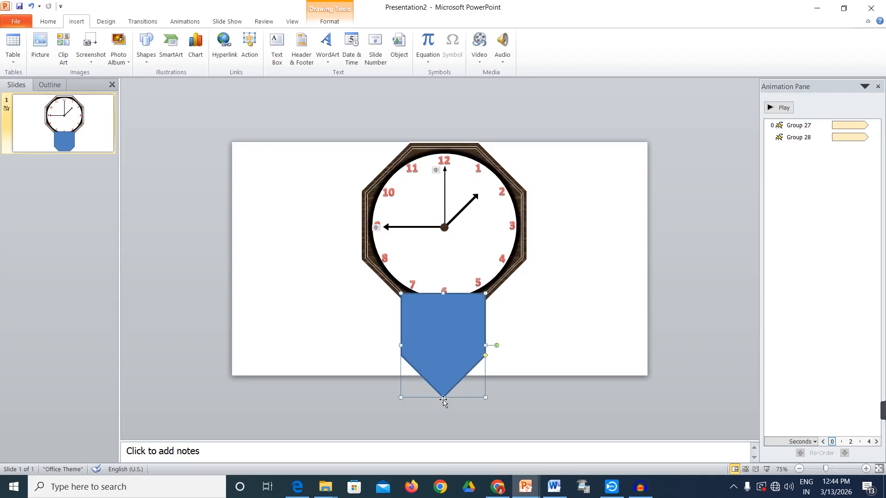
pyautogui.moveTo(443, 397); pyautogui.dragTo(443, 377)
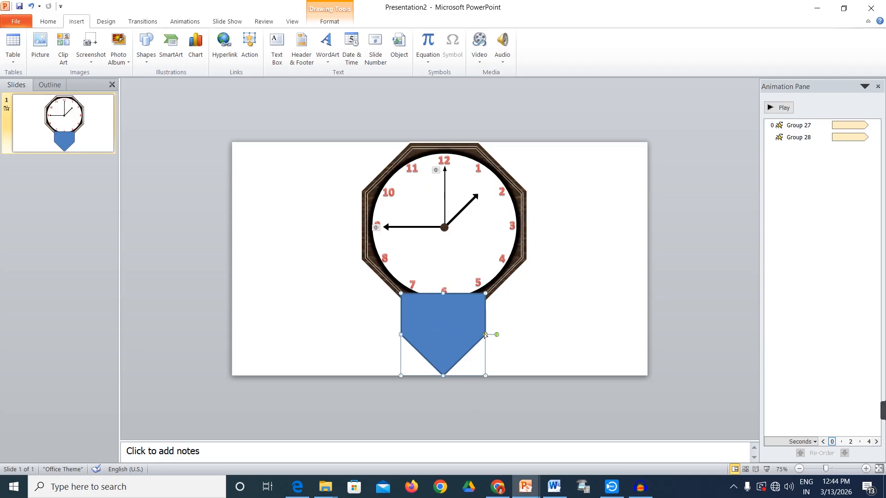
pyautogui.moveTo(485, 336); pyautogui.dragTo(472, 360)
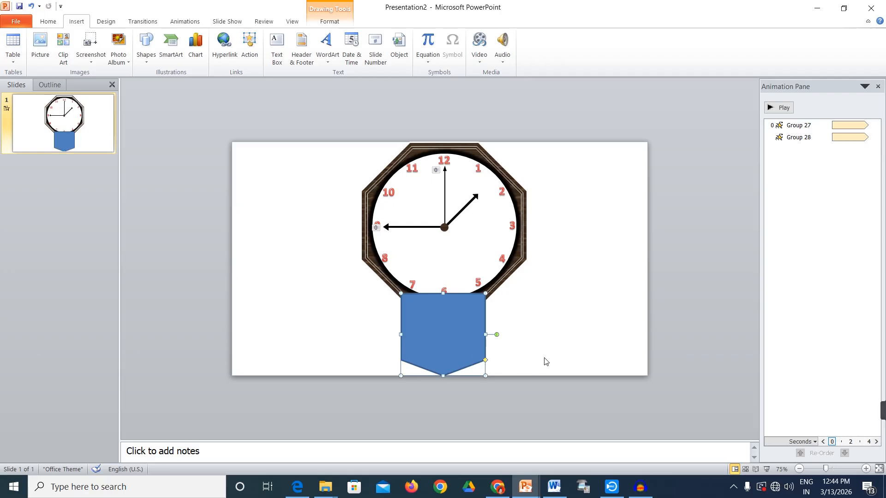
# Fill the pentagon below the clock with the dark brown wood texture that matches the frame.
pyautogui.click(329, 22)
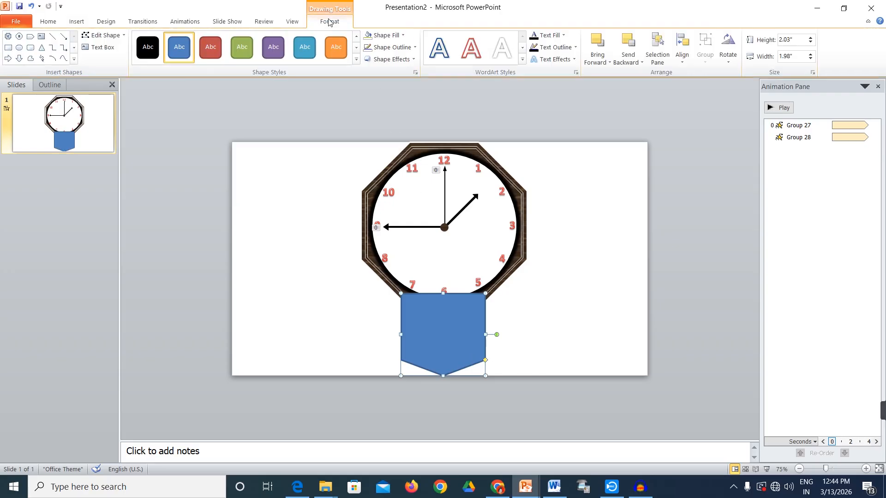
pyautogui.click(395, 37)
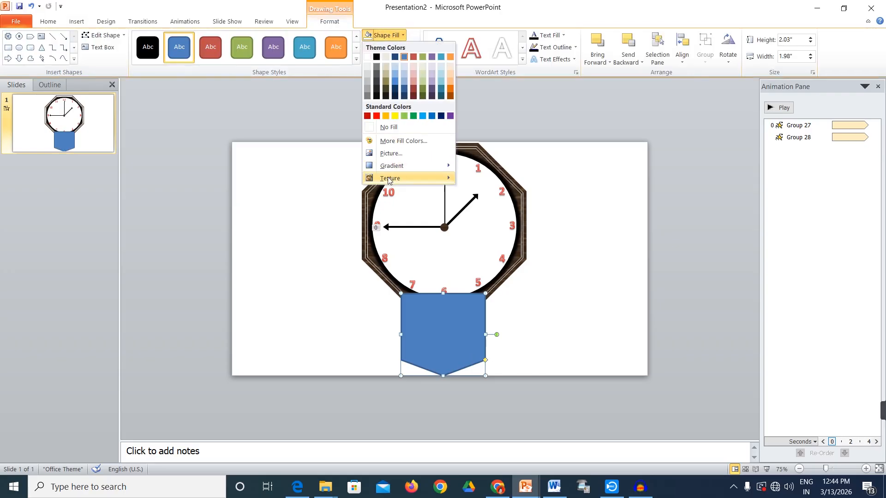
pyautogui.moveTo(391, 178)
pyautogui.click(524, 428)
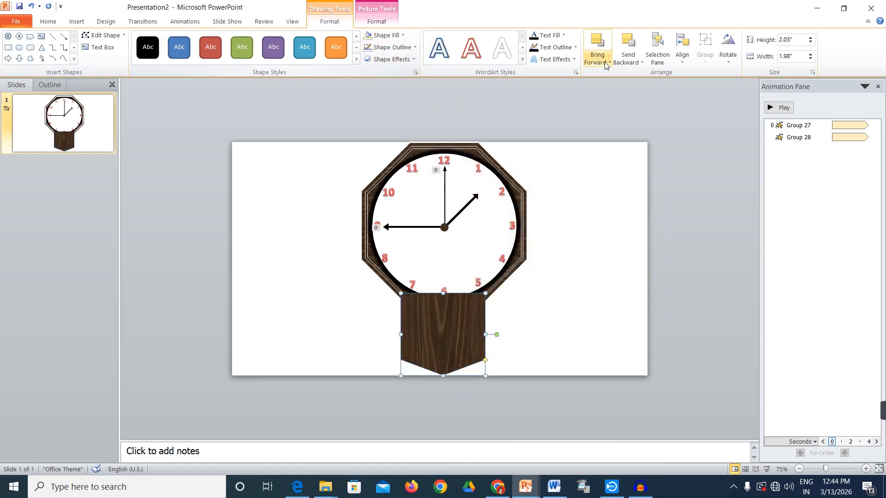
# Send the wooden pentagon backward until it sits behind the octagonal clock frame.
pyautogui.click(630, 46)
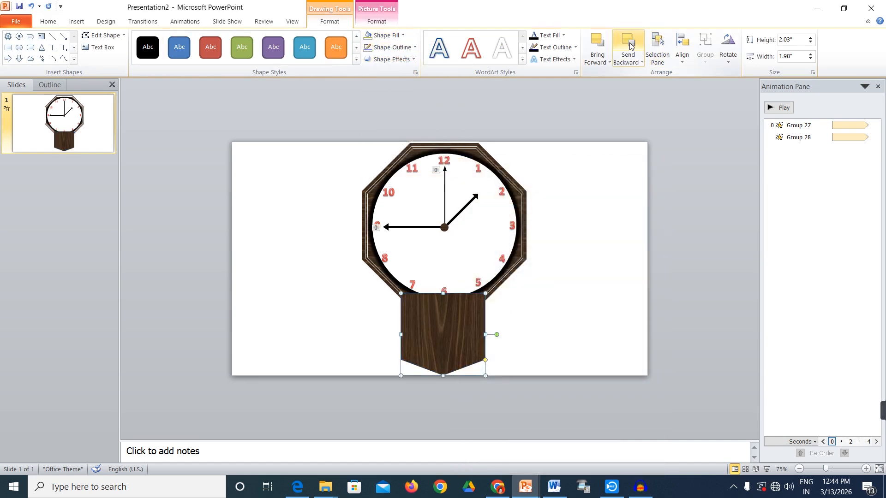
pyautogui.click(630, 45)
pyautogui.click(629, 46)
pyautogui.click(630, 46)
pyautogui.click(574, 244)
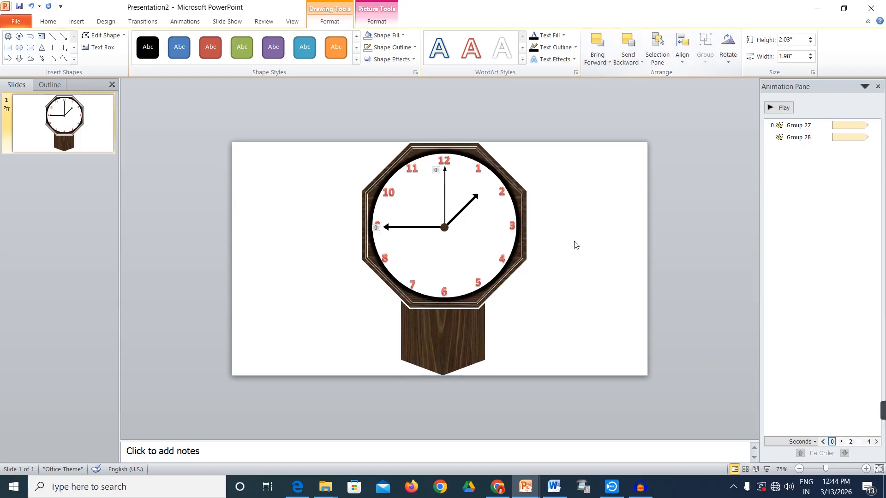
# Play the slide show to check the clock with the wooden pentagon panel beneath it.
pyautogui.click(458, 349)
pyautogui.click(523, 342)
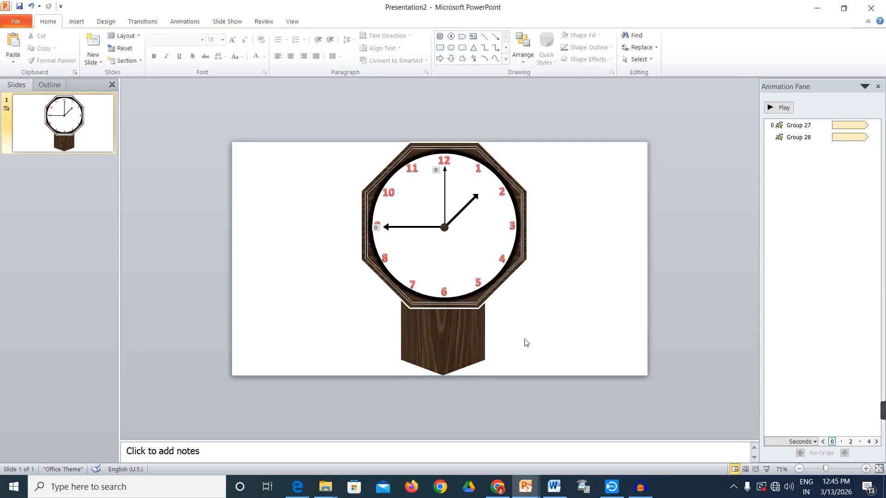
pyautogui.press('F5')
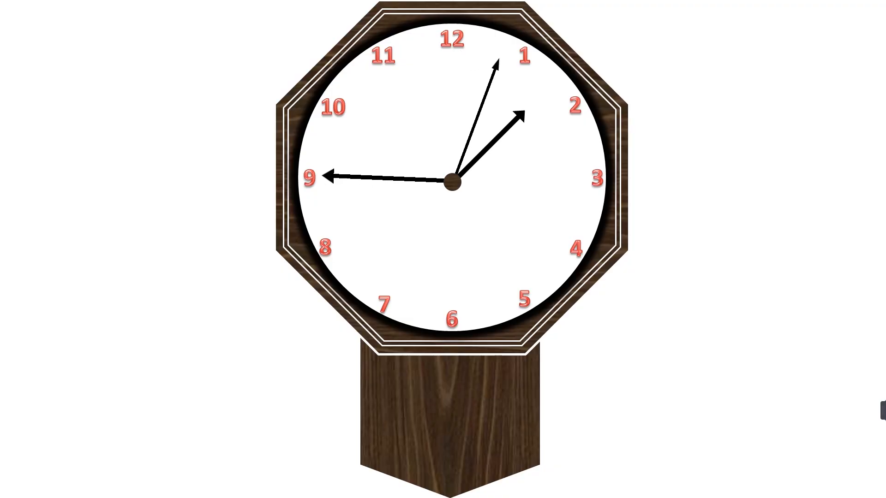
pyautogui.press('Escape')
# Give the wooden pentagon a white outline and check it in the slide show.
pyautogui.click(444, 365)
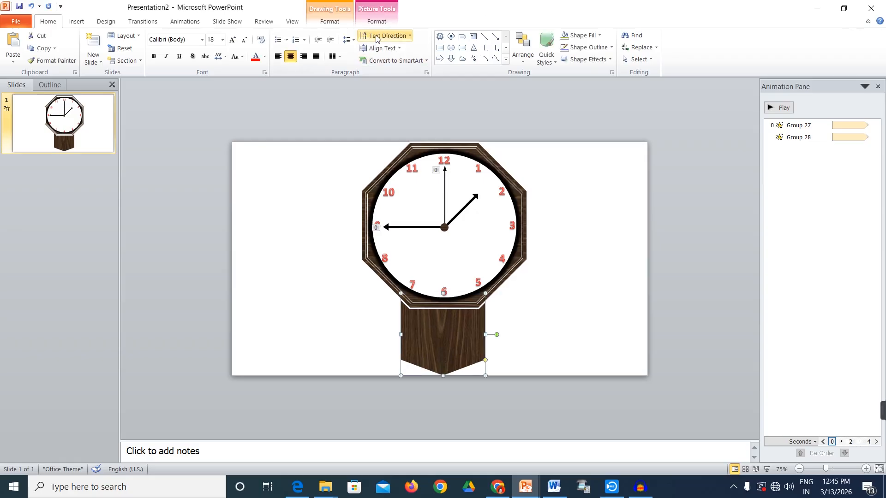
pyautogui.click(339, 22)
pyautogui.click(379, 47)
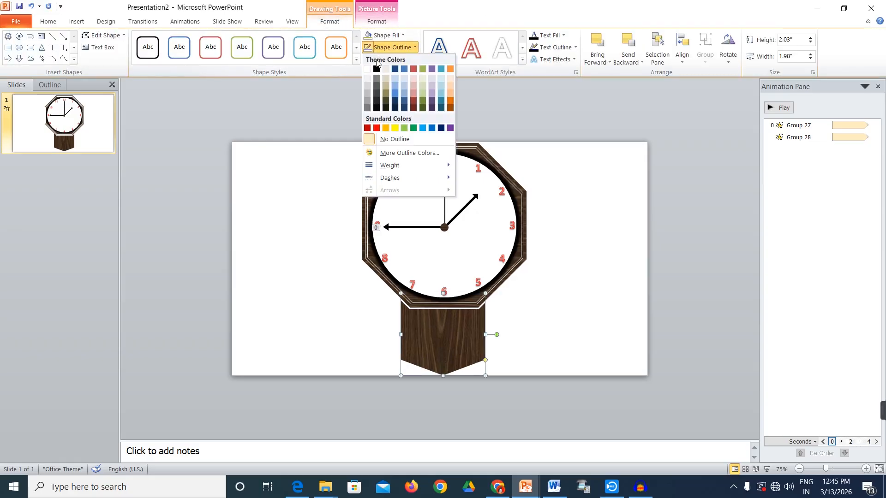
pyautogui.click(368, 69)
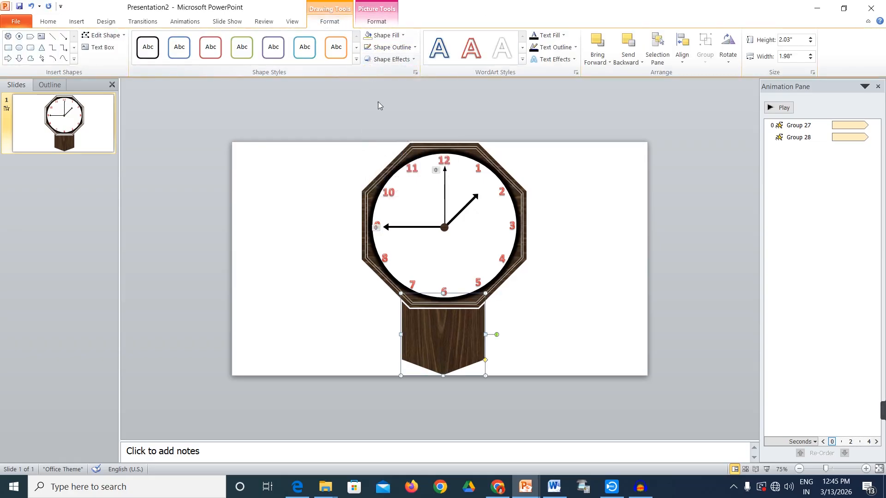
pyautogui.click(567, 327)
pyautogui.press('F5')
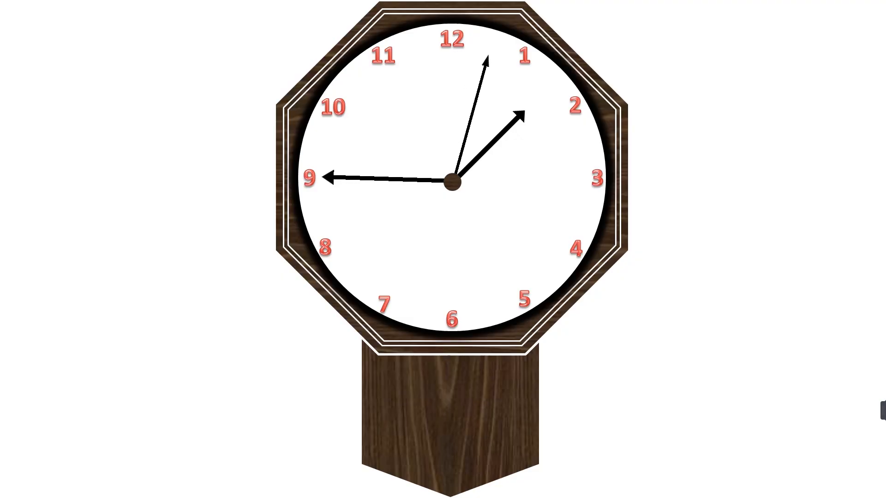
pyautogui.press('Escape')
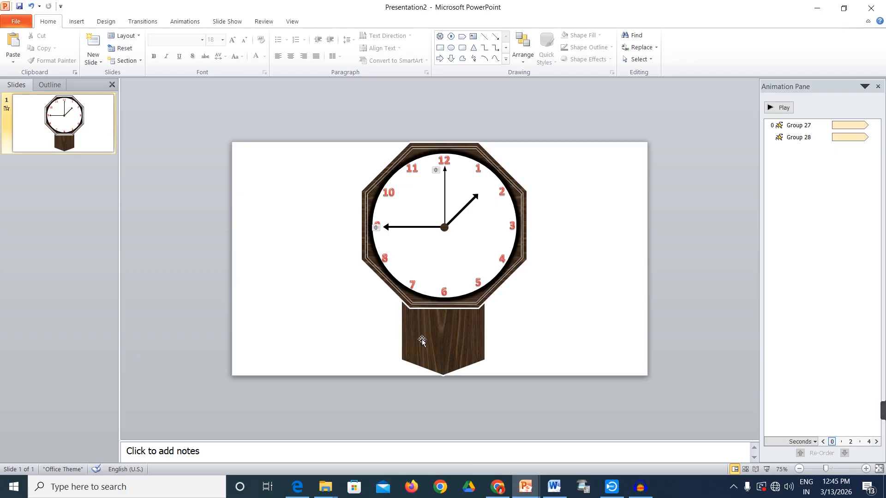
# Duplicate the wooden pentagon and set the copy's width to 1.5" and height to 1.8".
pyautogui.click(447, 335)
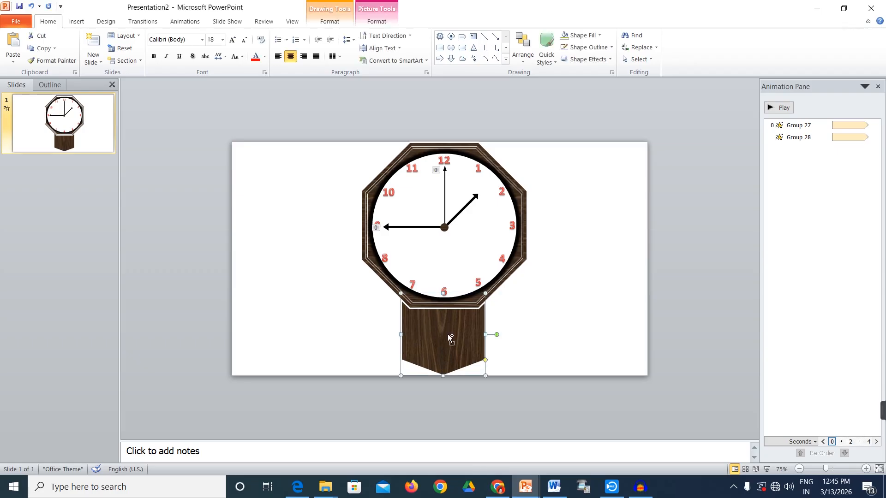
pyautogui.hotkey('ctrl', 'v')
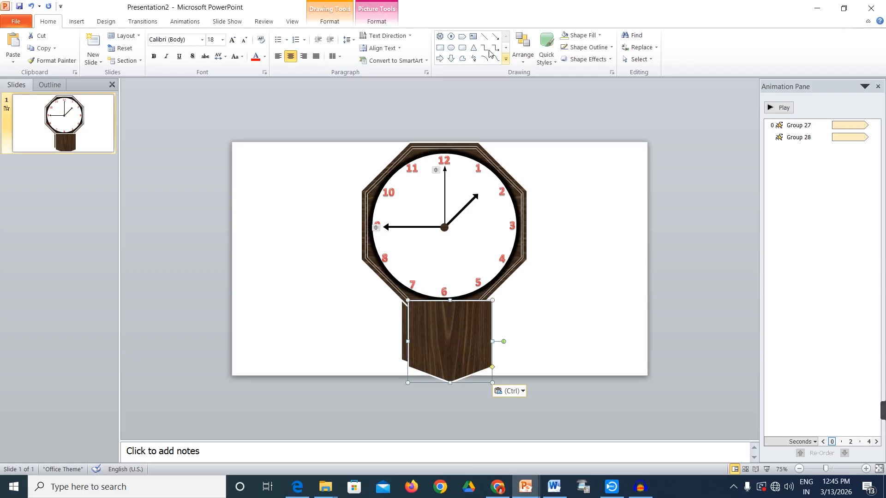
pyautogui.click(330, 22)
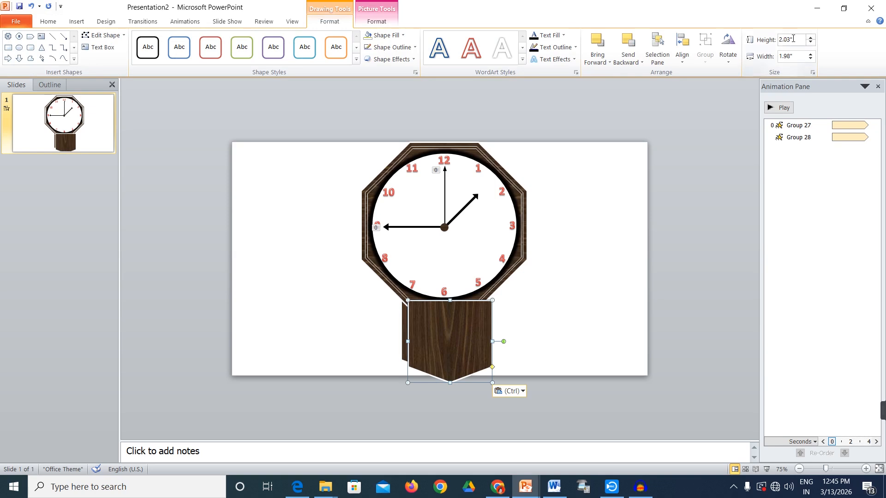
pyautogui.moveTo(779, 56); pyautogui.dragTo(795, 57)
pyautogui.write('1.5')
pyautogui.press('Return')
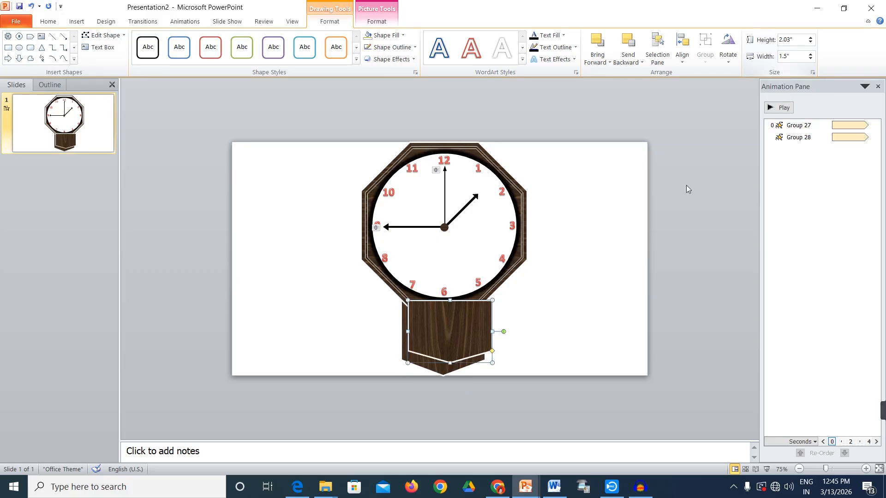
pyautogui.doubleClick(791, 40)
pyautogui.write('1.8')
pyautogui.press('Return')
# Move the smaller pentagon over the larger one and nudge it so an even wooden border remains at the sides.
pyautogui.moveTo(470, 319); pyautogui.dragTo(446, 324)
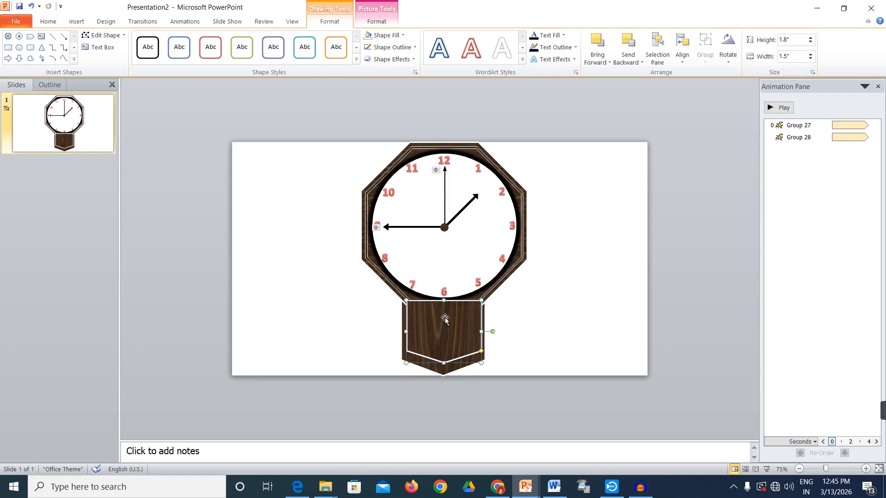
pyautogui.press('Left')
pyautogui.press('Down')
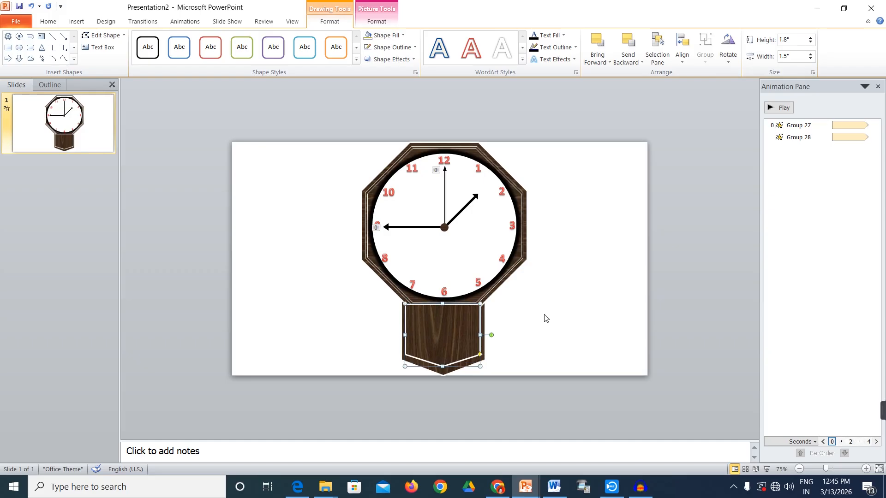
# Fill the smaller pentagon with white and layer it behind the clock frame but in front of the wooden pentagon.
pyautogui.click(386, 36)
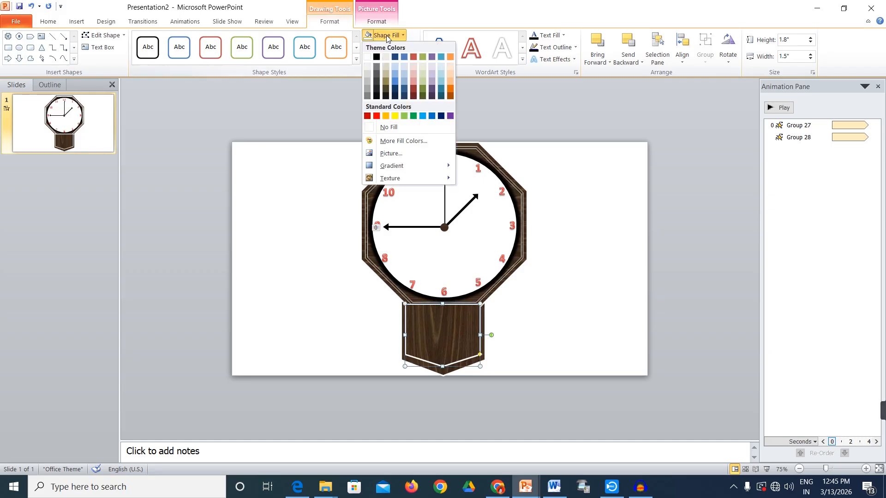
pyautogui.click(367, 56)
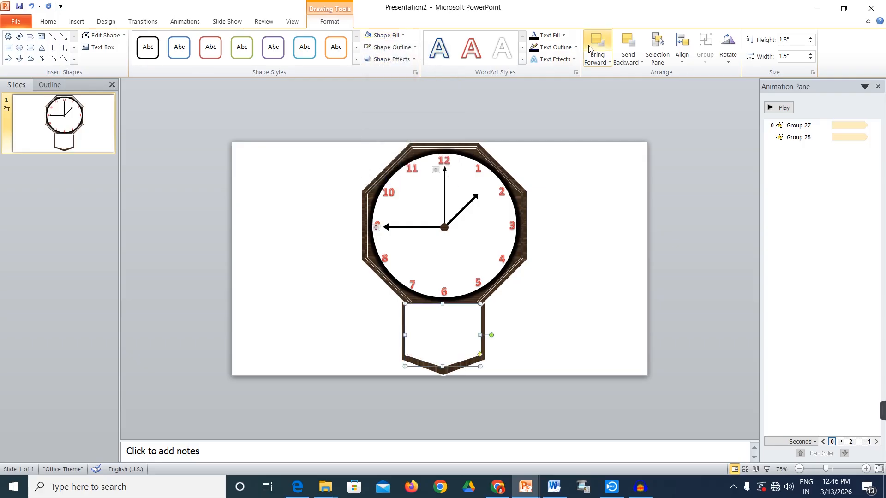
pyautogui.click(628, 46)
pyautogui.click(628, 47)
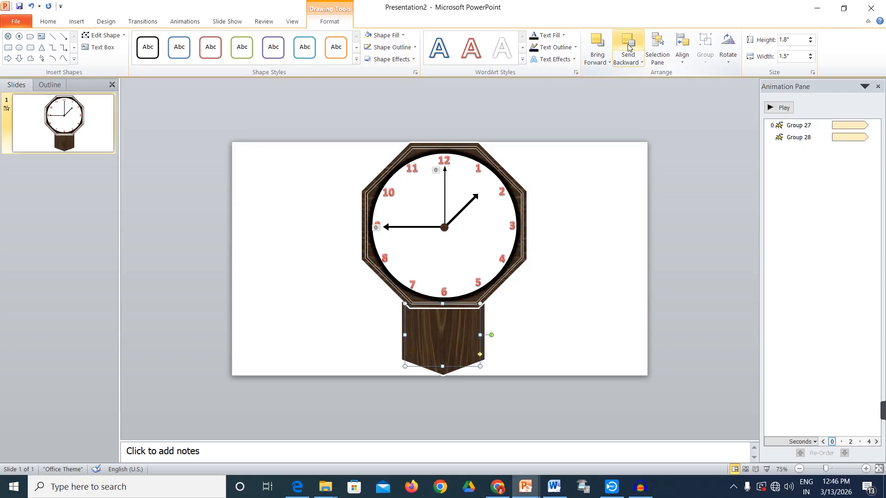
pyautogui.click(561, 271)
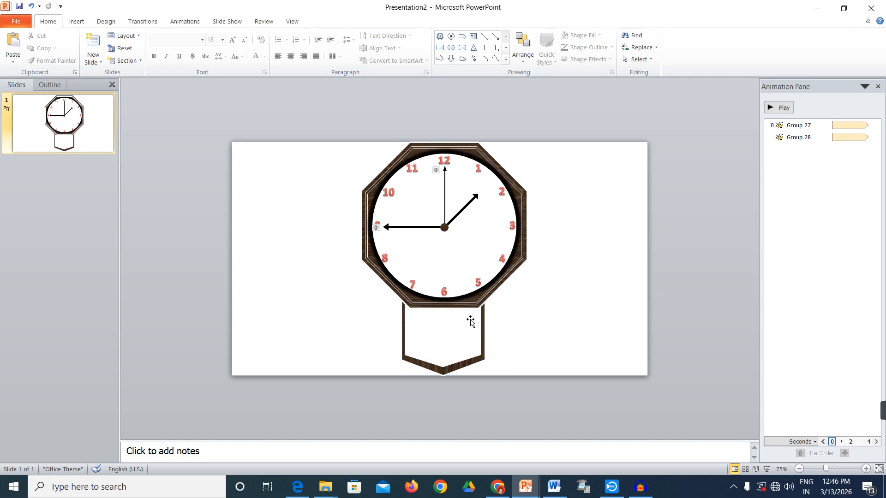
# Nudge the white inner pentagon right and down within the wooden border.
pyautogui.scroll(4, 465, 358)
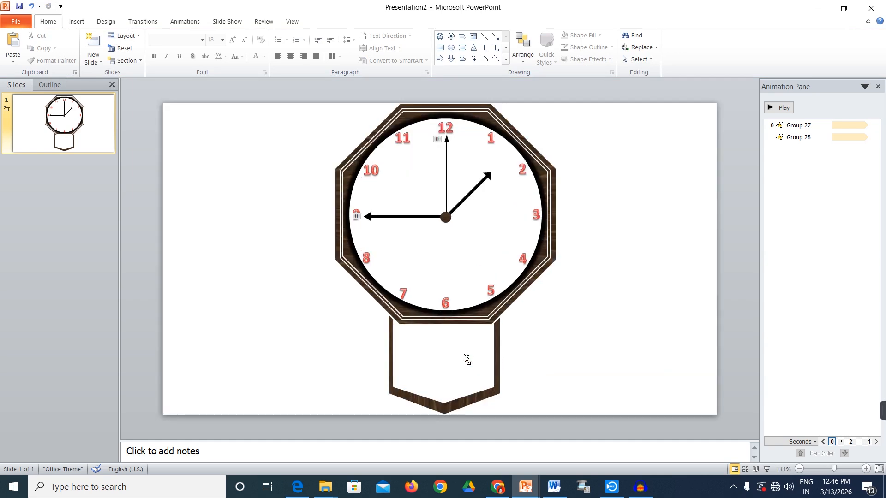
pyautogui.click(461, 354)
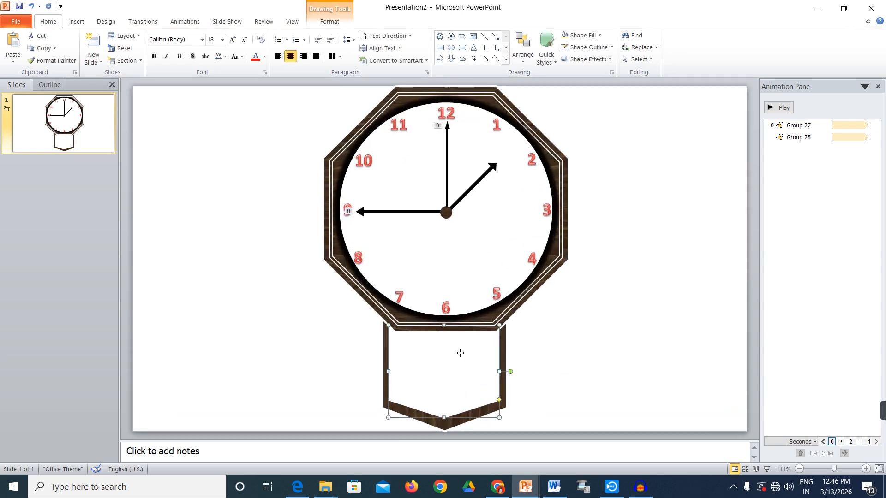
pyautogui.press('Right')
pyautogui.press('Down')
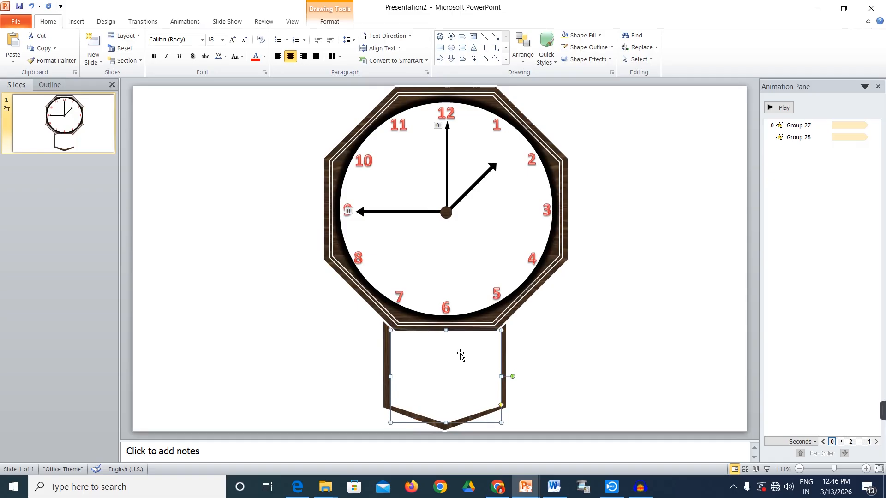
pyautogui.click(517, 356)
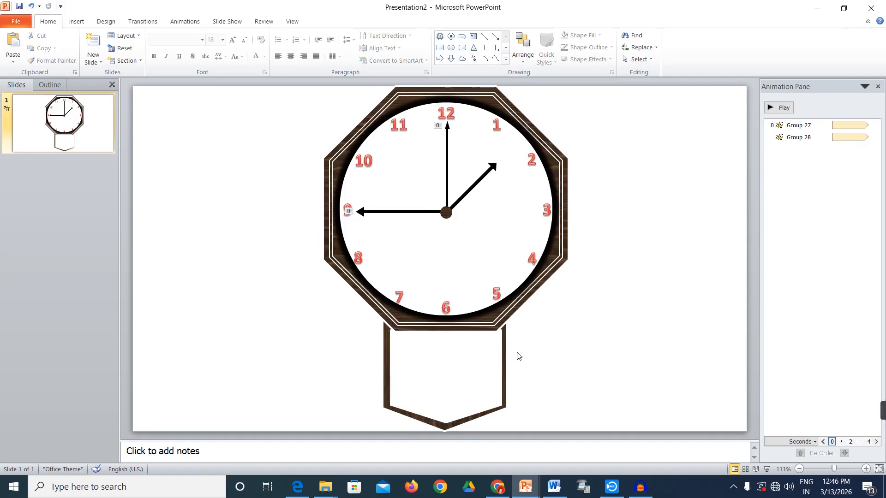
# Stretch the white inner pentagon upward to the clock frame and nudge it down toward the wooden tip.
pyautogui.click(443, 368)
pyautogui.moveTo(445, 330); pyautogui.dragTo(446, 324)
pyautogui.press('Down')
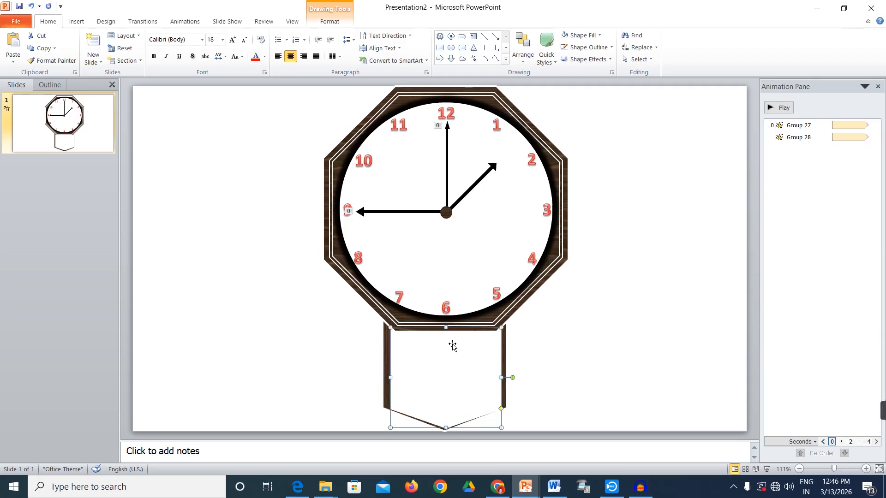
# Nudge the white inner pentagon left and up with a slight downward correction to even out the wooden border around its tip.
pyautogui.press('Left')
pyautogui.press('Up')
pyautogui.press('Up')
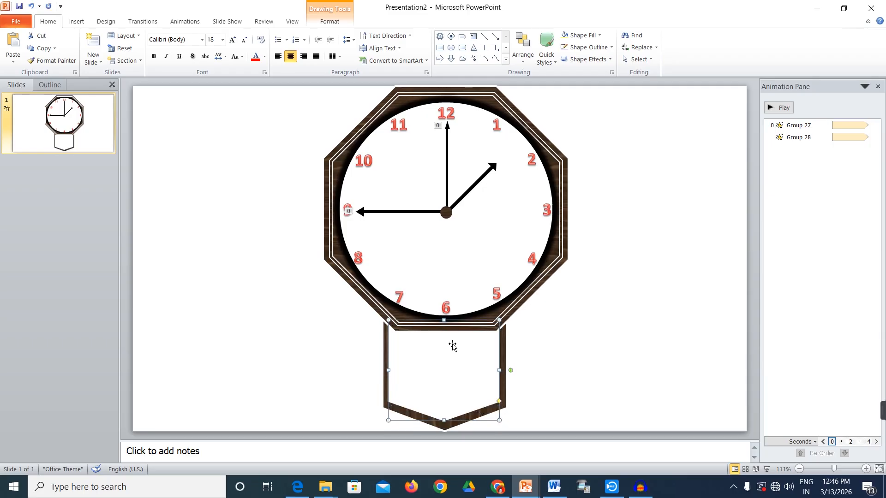
pyautogui.press('Down')
pyautogui.press('Right')
pyautogui.press('Left')
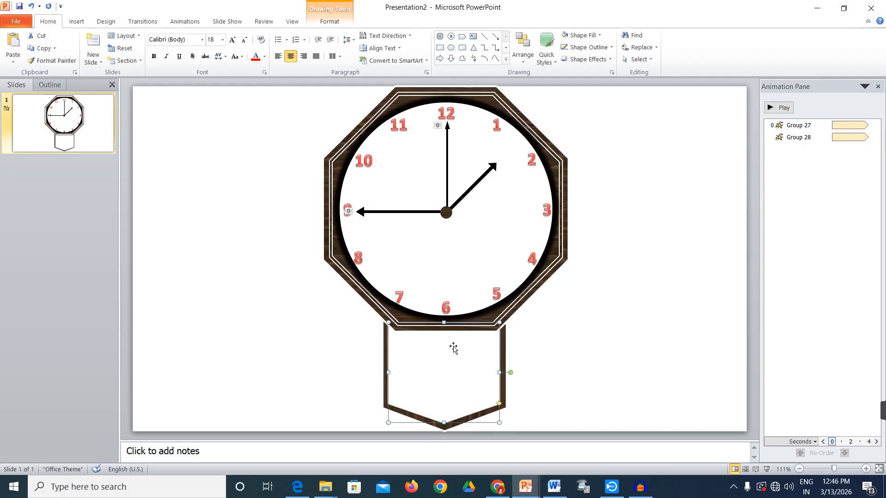
# Widen the white inner pentagon slightly to the right so the wooden border is equally thick on both sides.
pyautogui.click(547, 375)
pyautogui.keyDown('ctrl'); pyautogui.scroll(9, 485, 399); pyautogui.keyUp('ctrl')
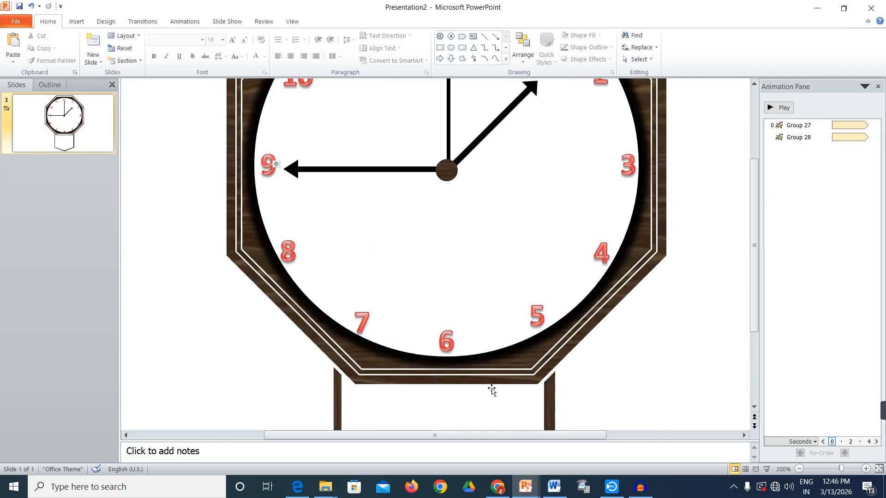
pyautogui.click(469, 351)
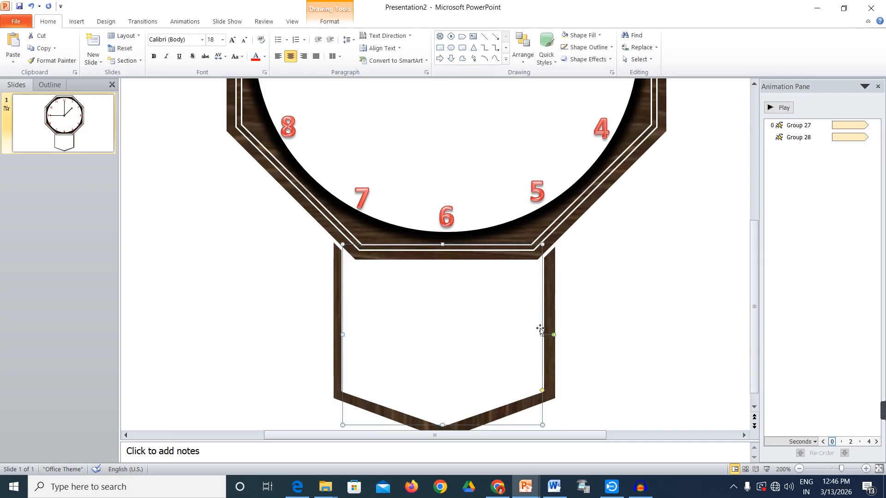
pyautogui.moveTo(542, 334); pyautogui.dragTo(544, 334)
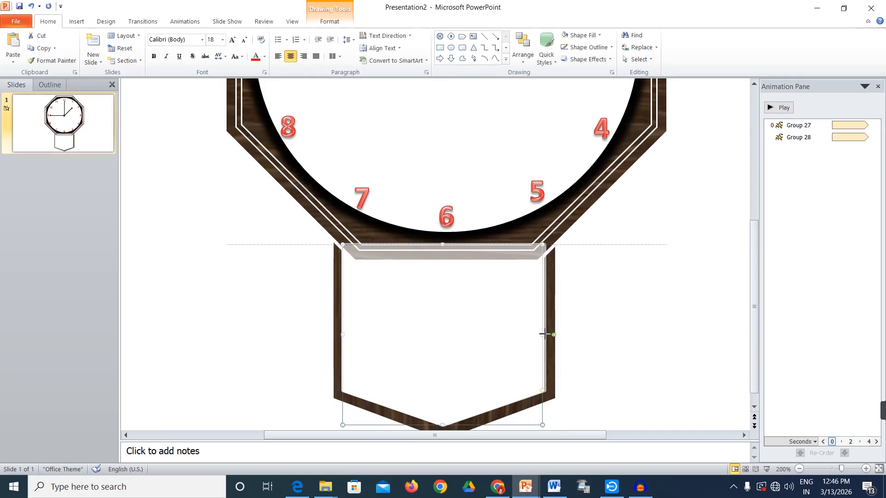
pyautogui.moveTo(545, 334); pyautogui.dragTo(548, 335)
pyautogui.click(586, 371)
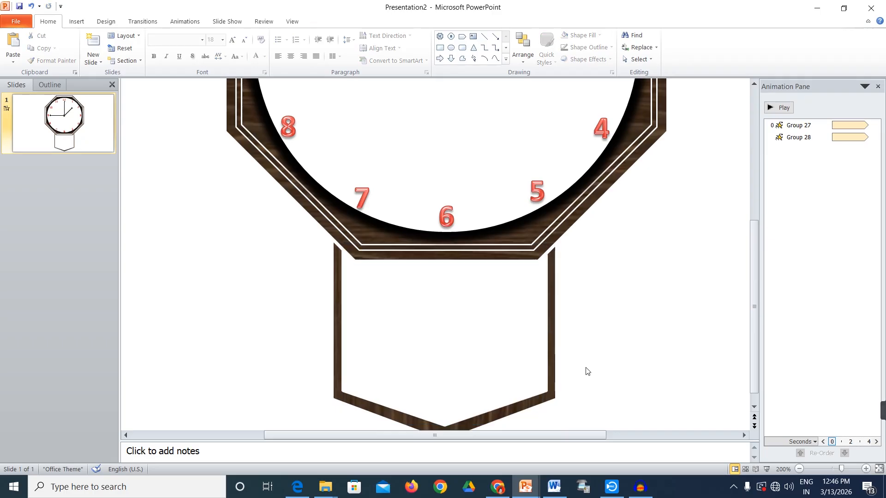
pyautogui.scroll(-5, 522, 352)
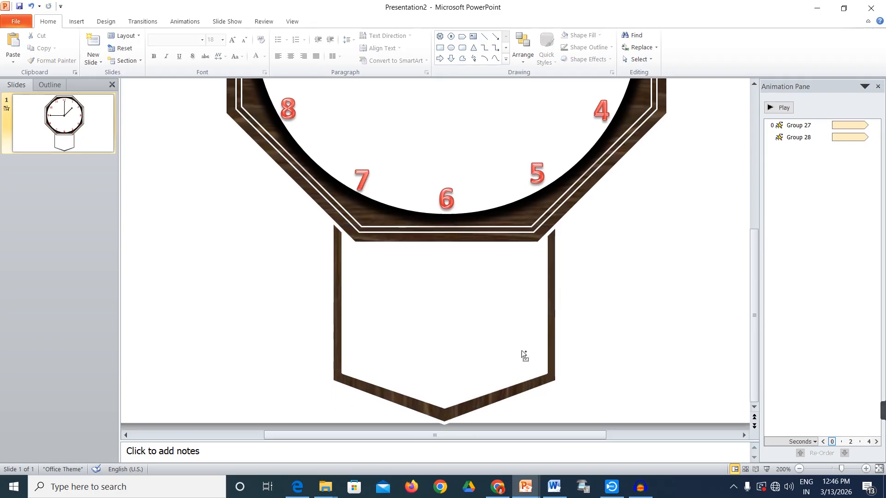
pyautogui.scroll(2, 522, 354)
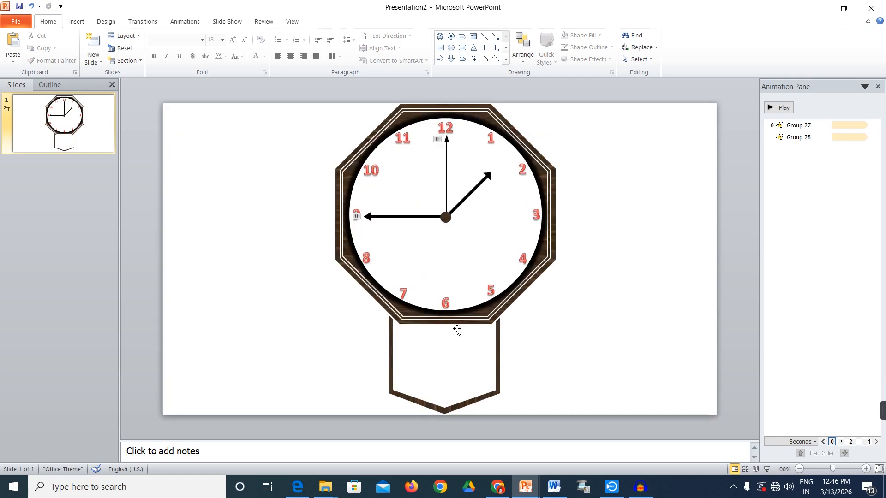
# Draw a small circle about 0.4" high and 0.42" wide on the blank area left of the clock.
pyautogui.click(75, 21)
pyautogui.click(143, 46)
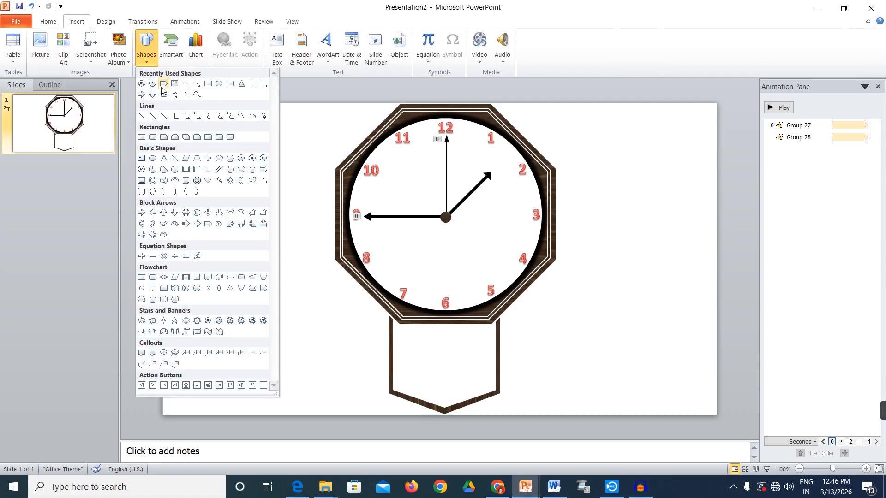
pyautogui.click(216, 84)
pyautogui.moveTo(232, 310); pyautogui.dragTo(256, 333)
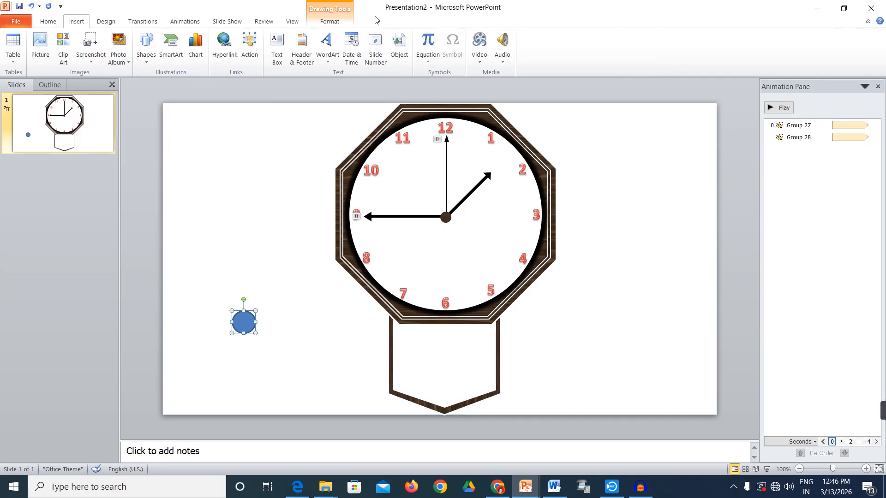
# Set the circle's width to 0.4" and move it inside the pentagon case beneath the dial.
pyautogui.click(330, 22)
pyautogui.click(800, 40)
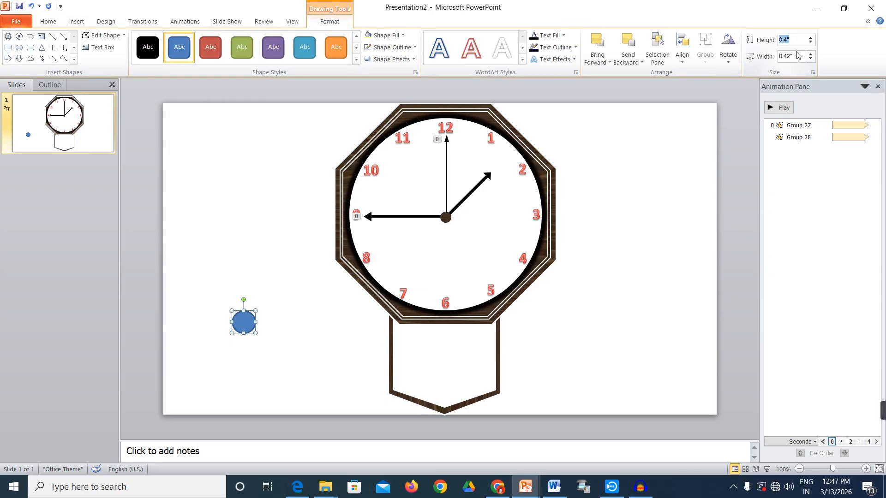
pyautogui.click(797, 55)
pyautogui.press('BackSpace')
pyautogui.write('.4')
pyautogui.press('Return')
pyautogui.click(332, 353)
pyautogui.moveTo(245, 328); pyautogui.dragTo(438, 391)
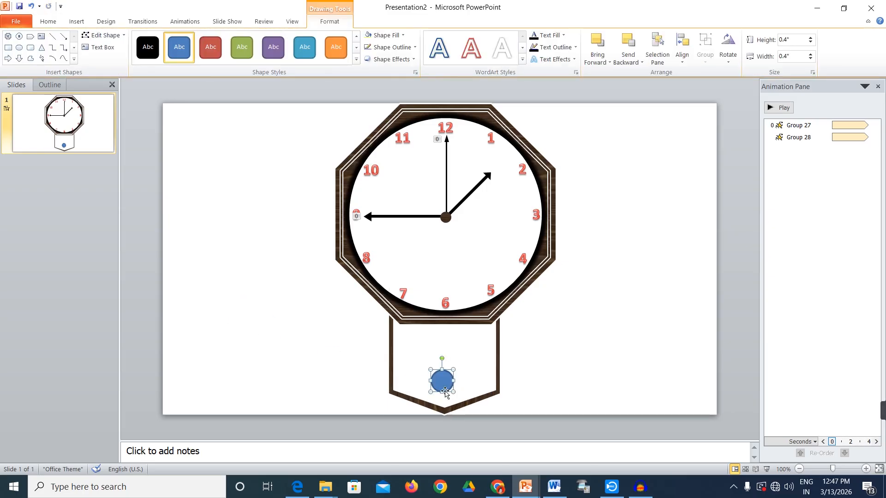
# Draw a narrow upright rectangle left of the clock and move the circle onto its lower end to form a pendulum.
pyautogui.click(77, 23)
pyautogui.click(146, 44)
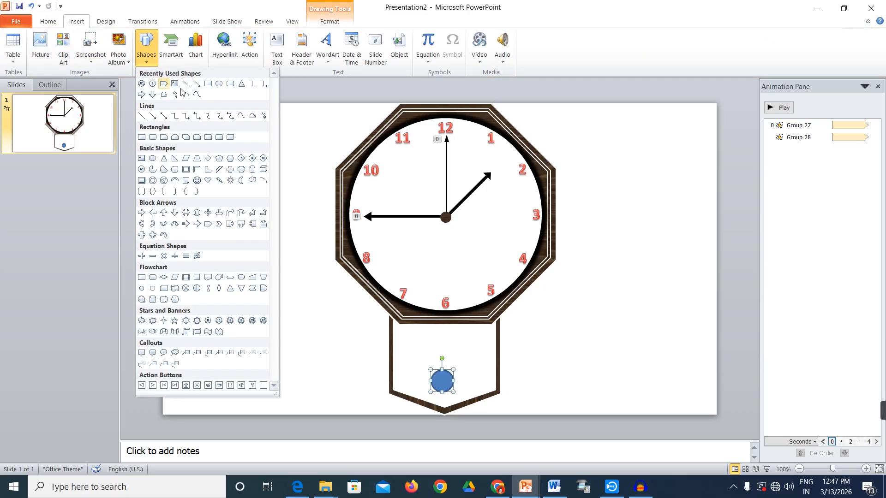
pyautogui.click(210, 86)
pyautogui.moveTo(227, 231); pyautogui.dragTo(238, 294)
pyautogui.moveTo(441, 381)
pyautogui.mouseDown()
pyautogui.moveTo(271, 322)
pyautogui.moveTo(232, 294)
pyautogui.mouseUp()
# Group the rectangle and circle into one pendulum and remove its outline.
pyautogui.click(195, 191)
pyautogui.moveTo(186, 178); pyautogui.dragTo(283, 356)
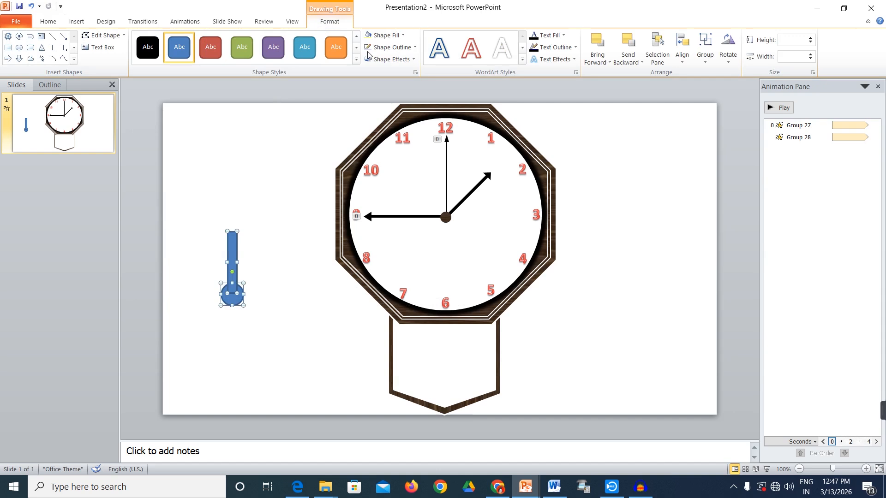
pyautogui.click(705, 51)
pyautogui.click(709, 75)
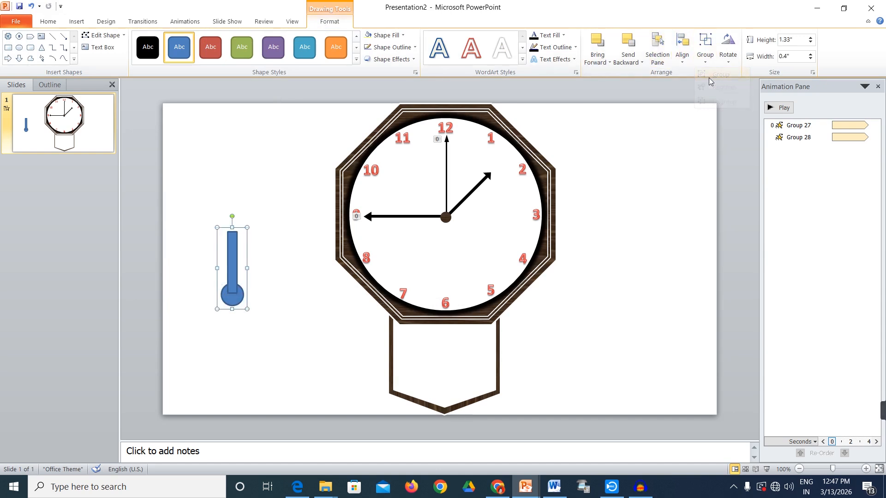
pyautogui.click(414, 47)
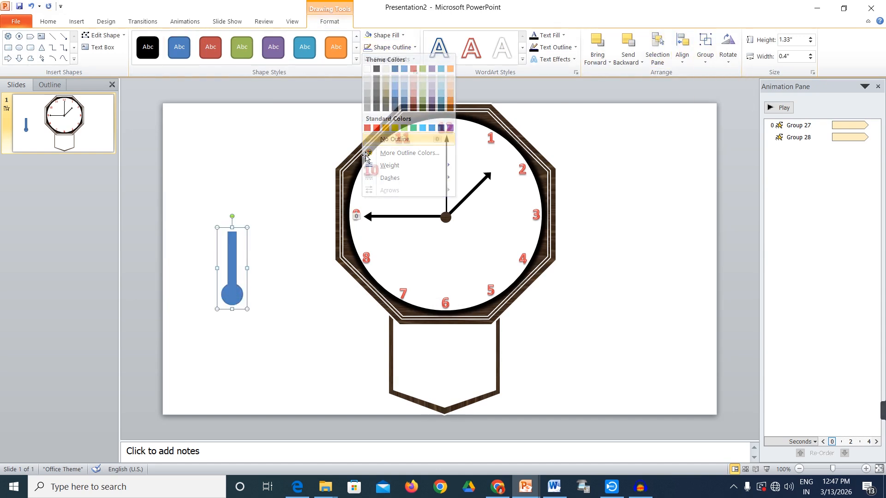
pyautogui.click(379, 140)
# Fill the pendulum with the dark brown marble texture.
pyautogui.click(387, 36)
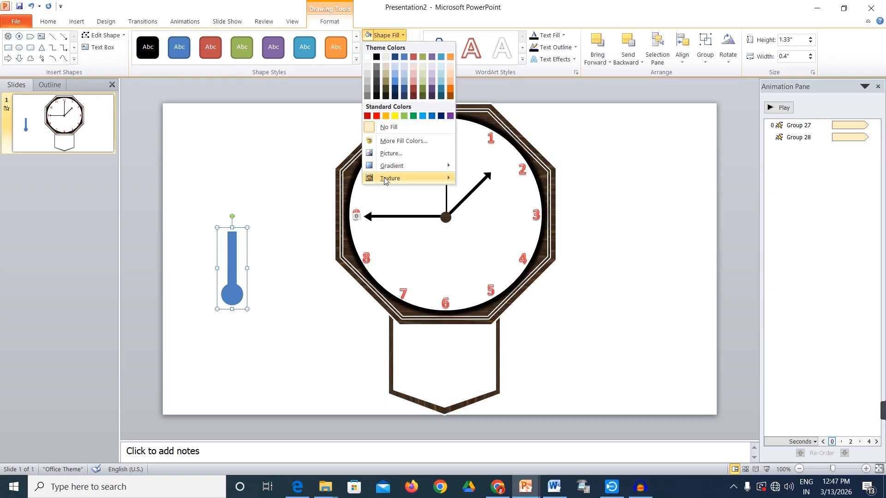
pyautogui.moveTo(385, 180)
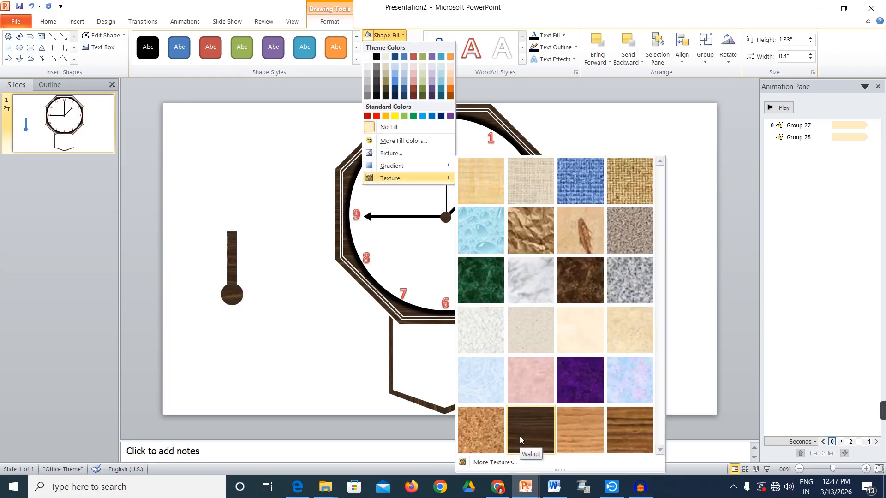
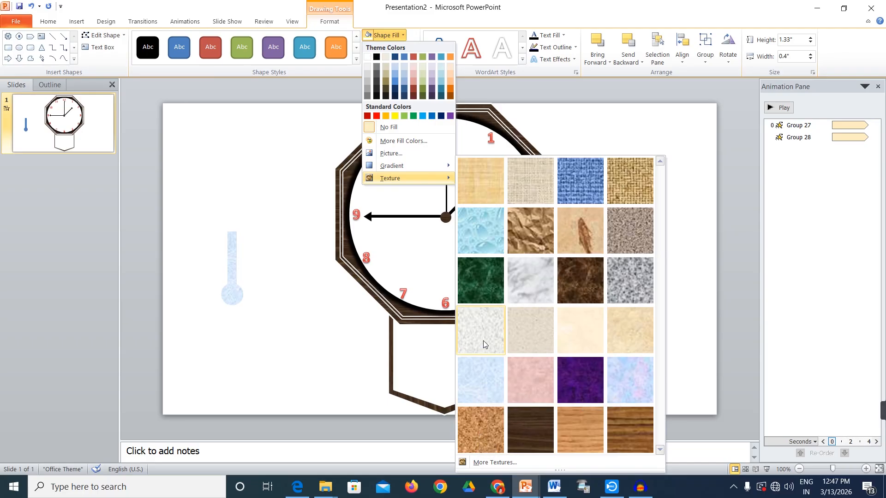
pyautogui.click(582, 285)
# Fill the inner pentagon of the case with black.
pyautogui.click(463, 366)
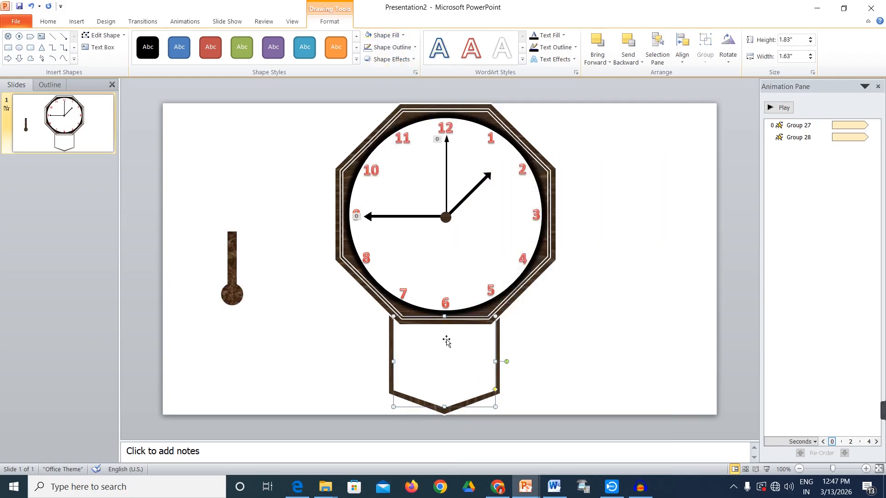
pyautogui.click(380, 36)
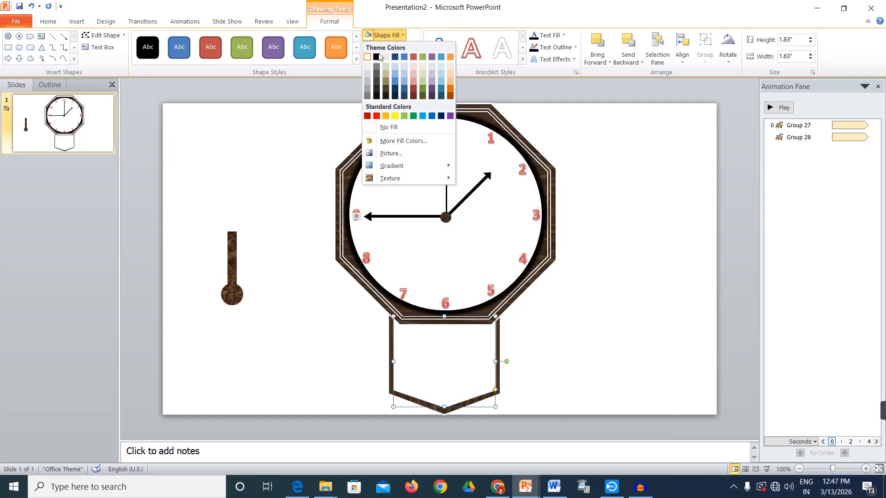
pyautogui.click(377, 57)
pyautogui.click(257, 369)
# Move the pendulum into the center of the black case and fill it with yellow.
pyautogui.moveTo(232, 286); pyautogui.dragTo(444, 380)
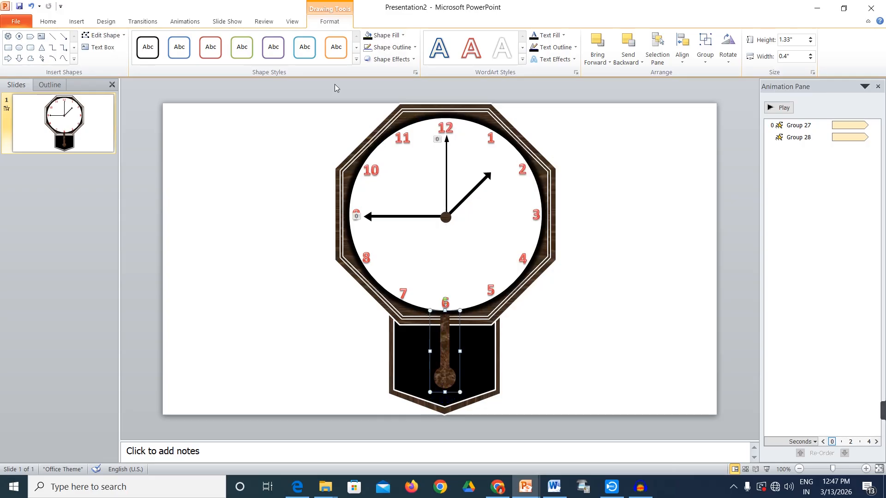
pyautogui.click(402, 35)
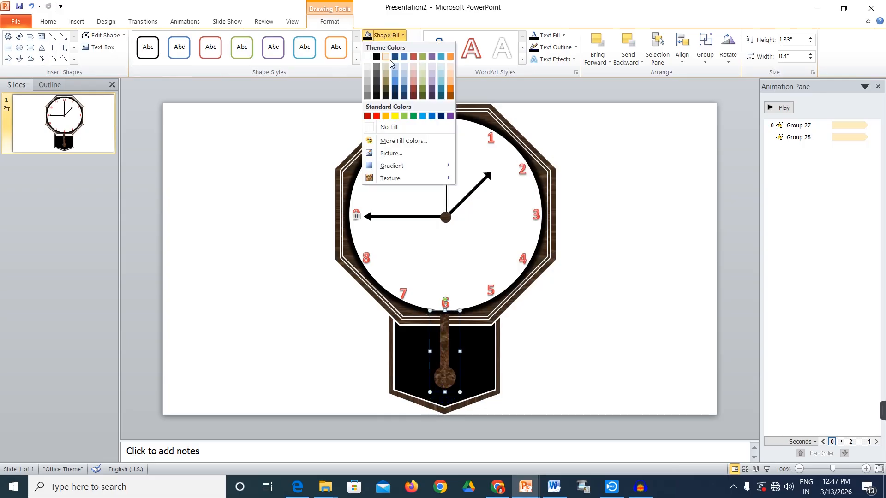
pyautogui.click(395, 115)
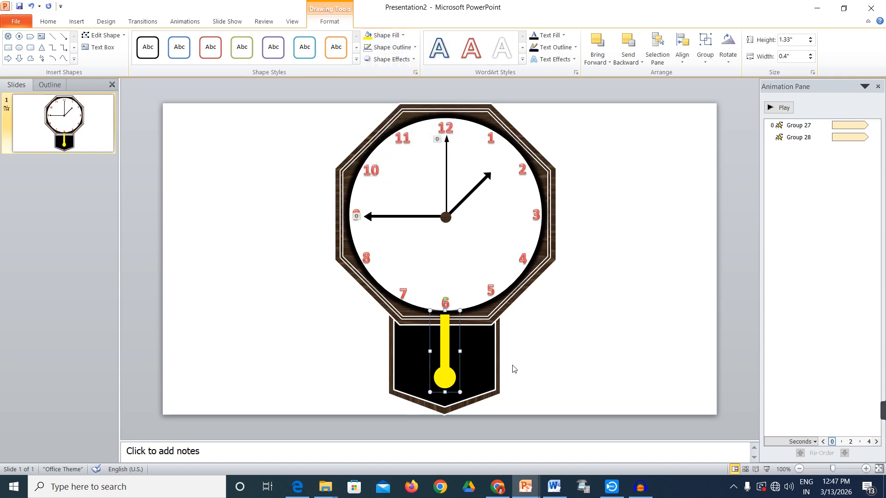
# Move the pendulum out to the blank area left of the case and fill it with green.
pyautogui.moveTo(443, 360); pyautogui.dragTo(301, 354)
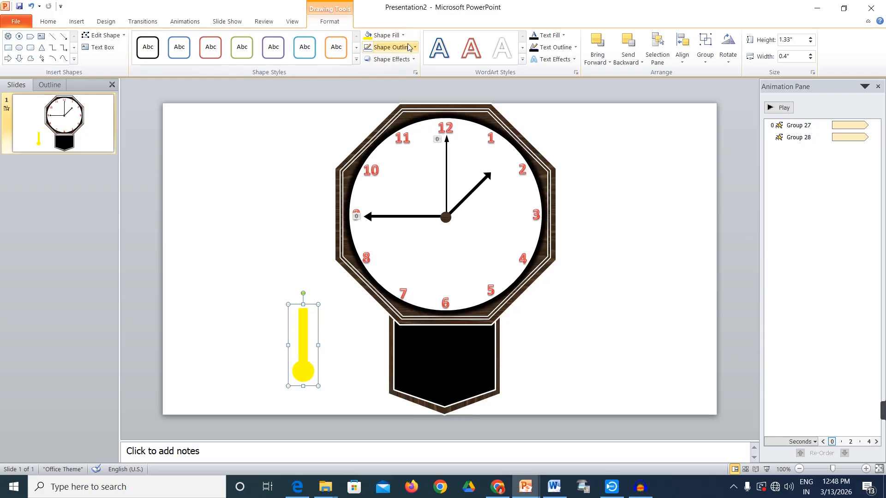
pyautogui.click(382, 37)
pyautogui.click(413, 116)
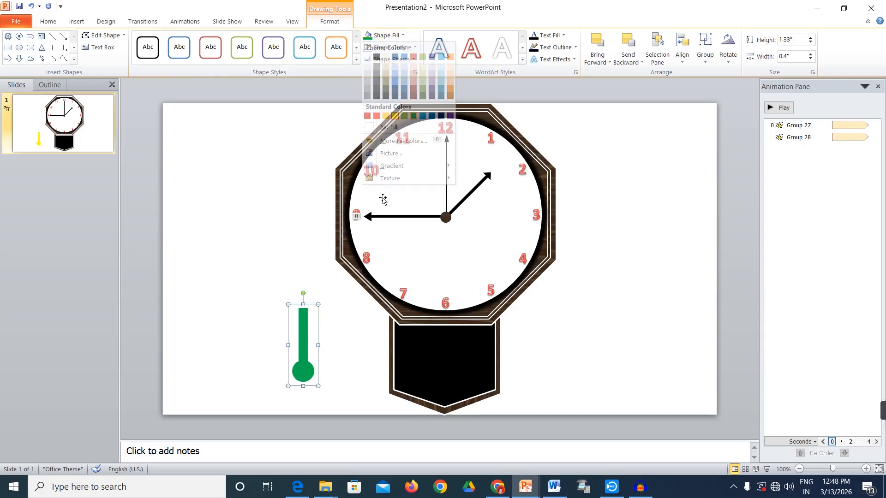
# Duplicate the green pendulum, flip the copy vertically and align it above the original so the two rods join.
pyautogui.moveTo(300, 342); pyautogui.dragTo(286, 249)
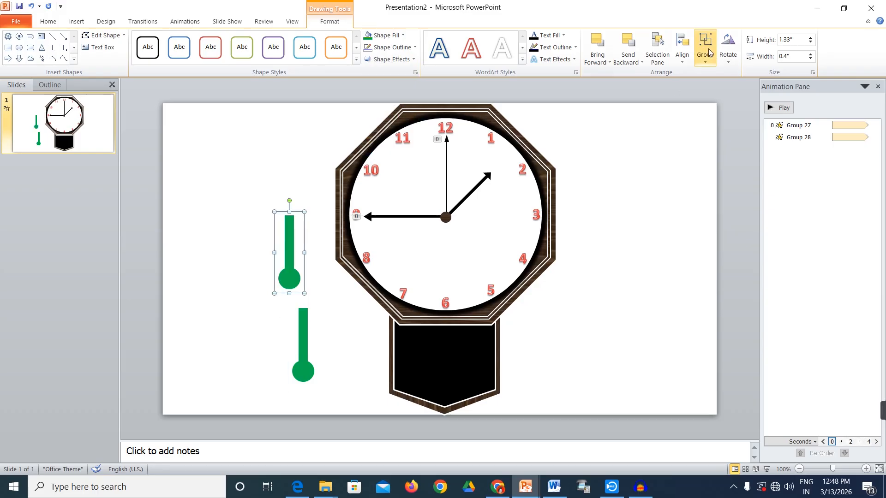
pyautogui.click(728, 51)
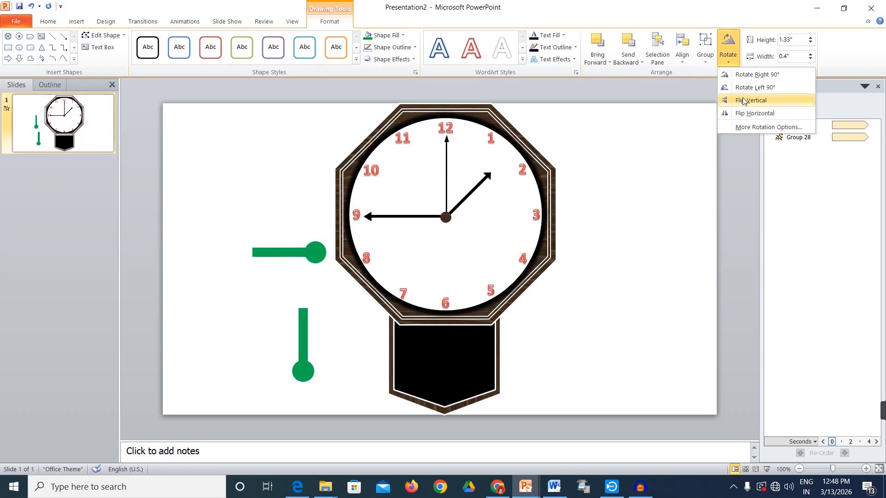
pyautogui.click(743, 100)
pyautogui.moveTo(284, 272); pyautogui.dragTo(297, 291)
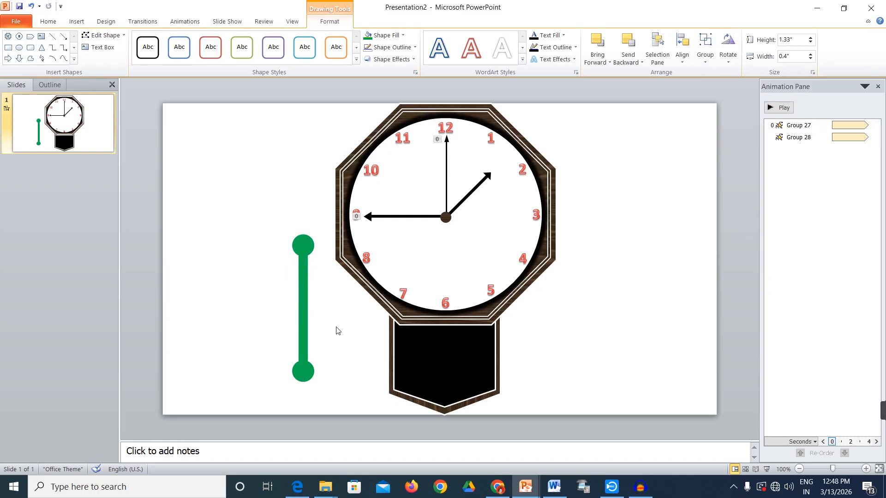
# Group the upright and flipped green pendulums into a single object.
pyautogui.keyDown('shift'); pyautogui.click(311, 344); pyautogui.keyUp('shift')
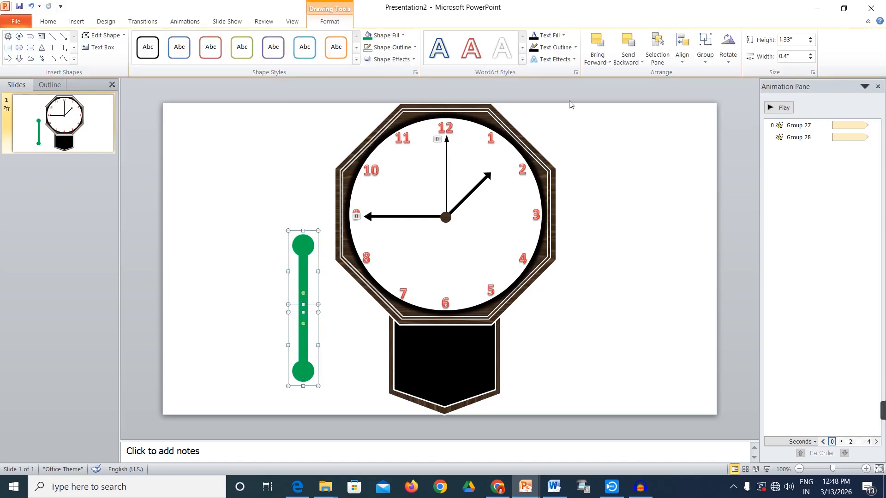
pyautogui.click(705, 45)
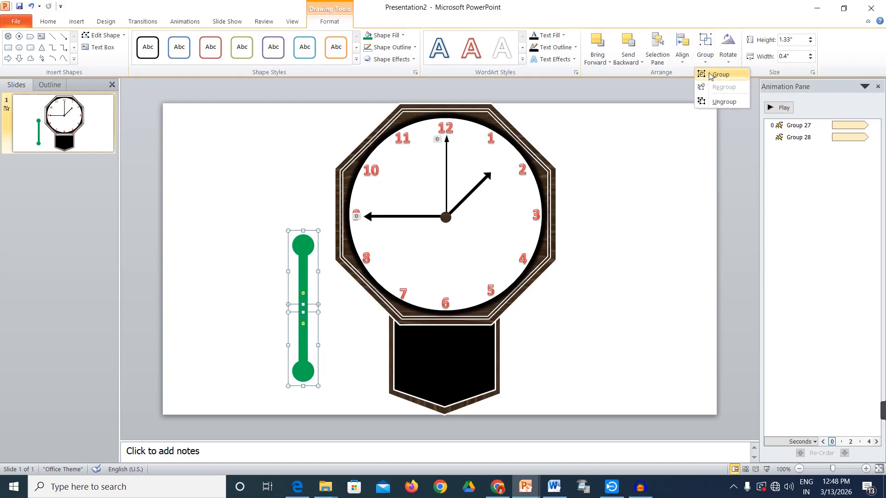
pyautogui.click(713, 73)
# Apply a Spin emphasis animation to the grouped green pendulum.
pyautogui.click(179, 27)
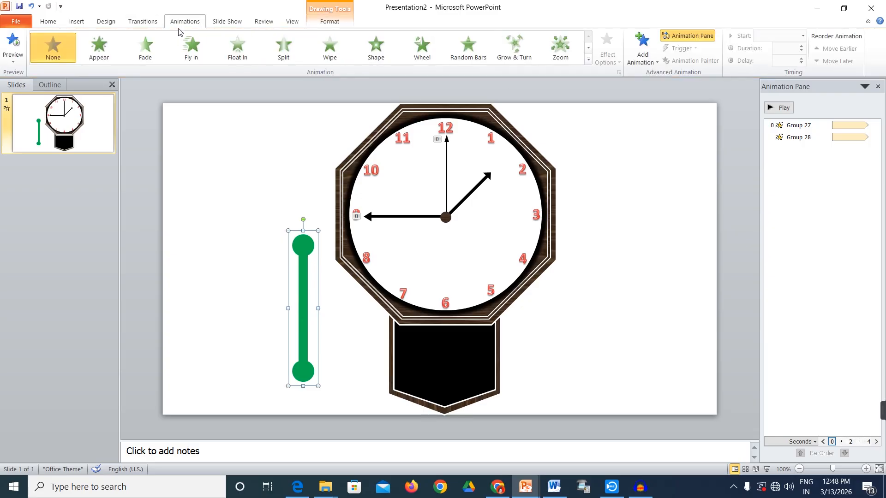
pyautogui.click(588, 59)
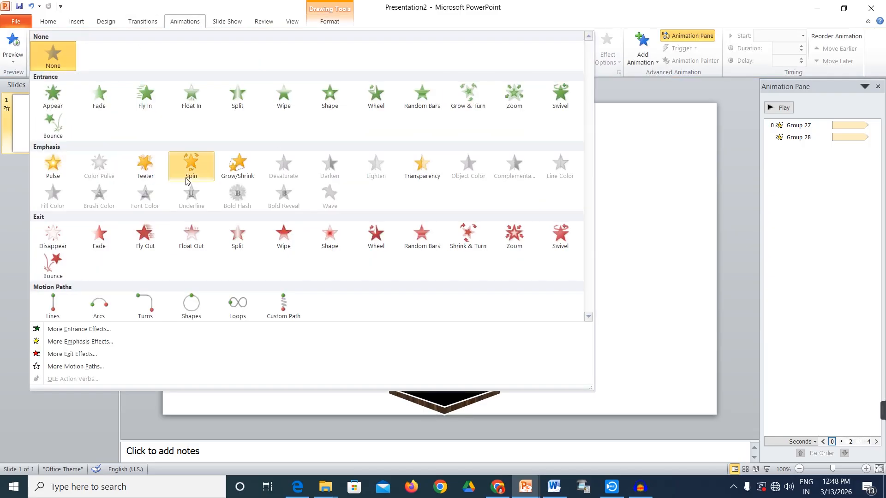
pyautogui.click(197, 165)
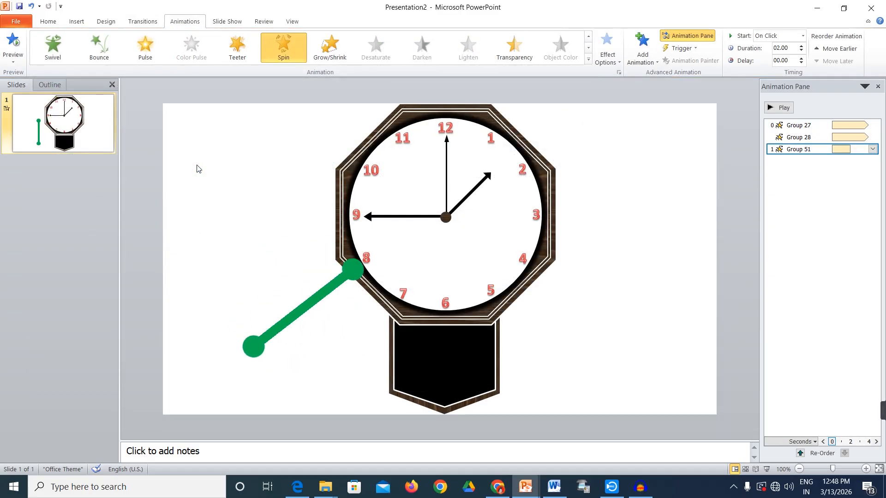
# Set the pendulum's Spin timing to start With Previous and repeat Until End of Slide.
pyautogui.click(871, 149)
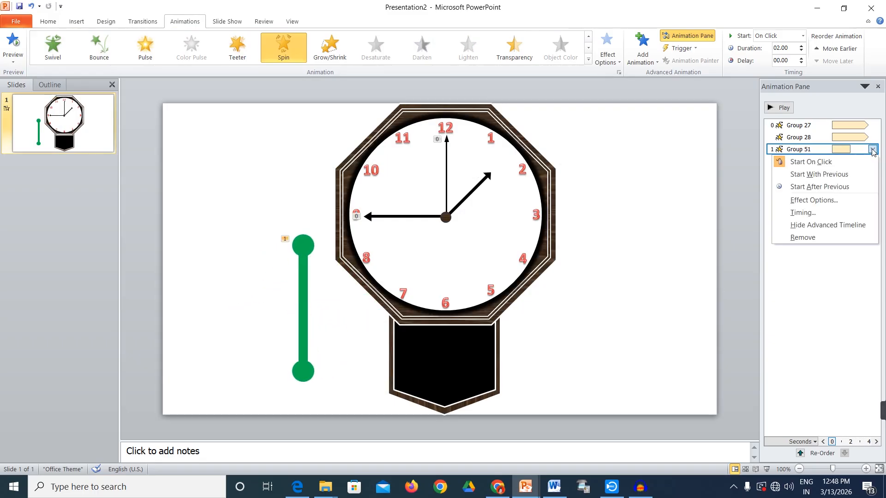
pyautogui.click(831, 214)
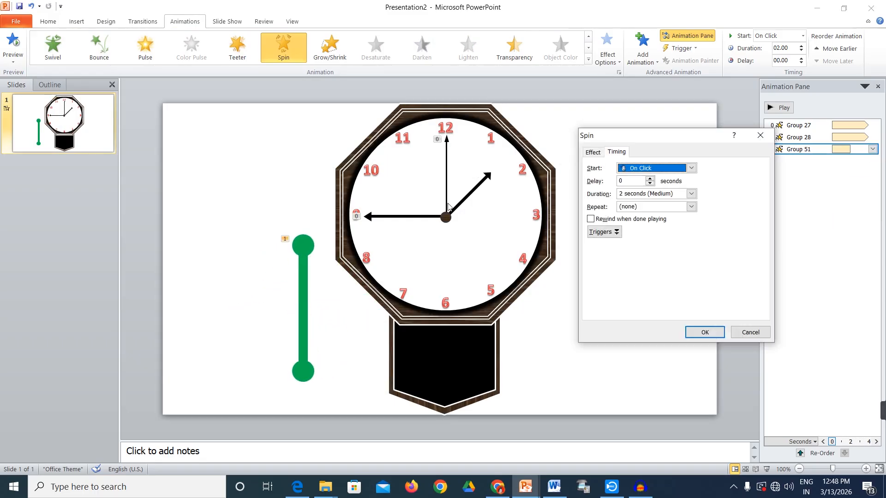
pyautogui.click(691, 168)
pyautogui.click(659, 187)
pyautogui.click(691, 206)
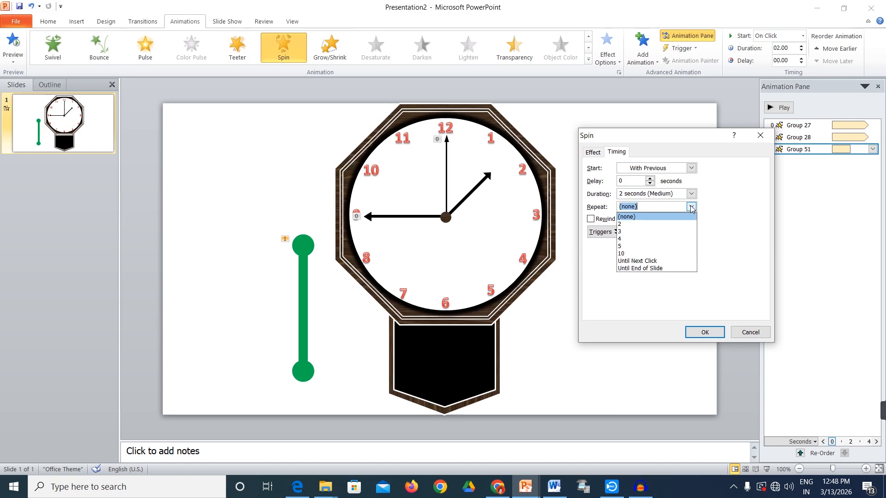
pyautogui.click(652, 268)
# Give the pendulum's Spin effect a 0.2-second smooth start and smooth end and an amount of 45° clockwise.
pyautogui.click(594, 154)
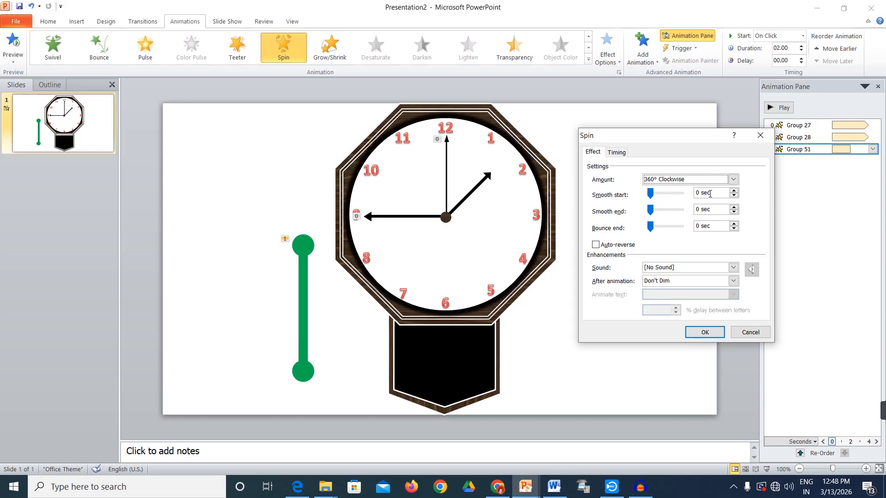
pyautogui.moveTo(710, 193); pyautogui.dragTo(696, 210)
pyautogui.write('.2.')
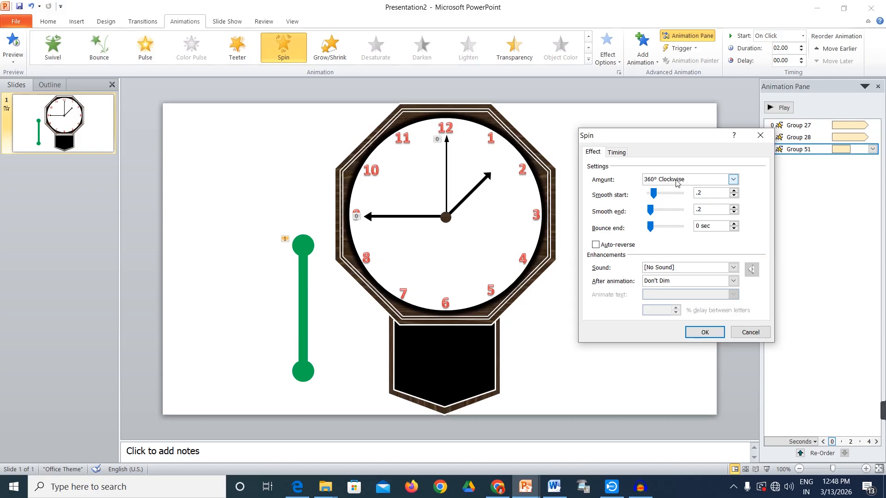
pyautogui.click(675, 180)
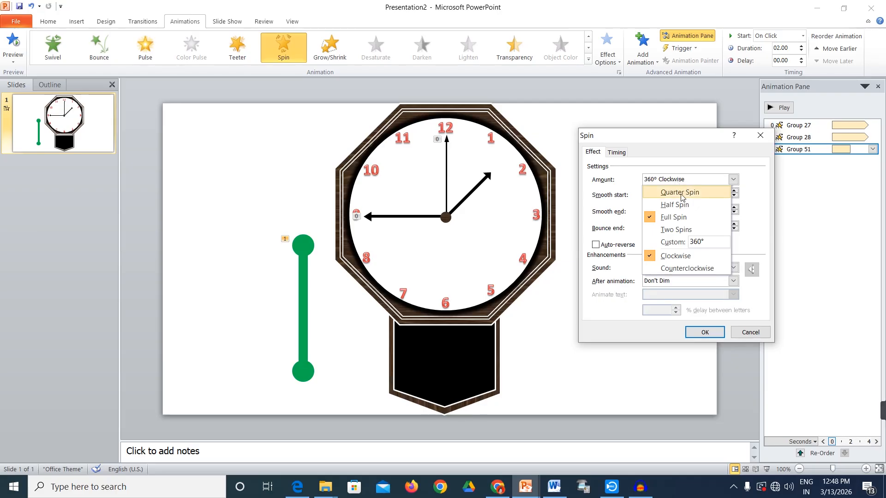
pyautogui.click(680, 246)
pyautogui.write('45')
pyautogui.press('Return')
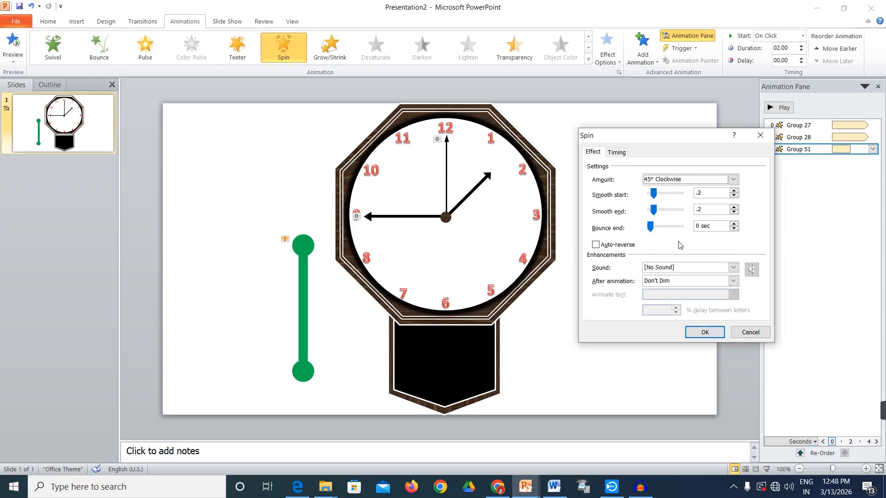
pyautogui.click(704, 333)
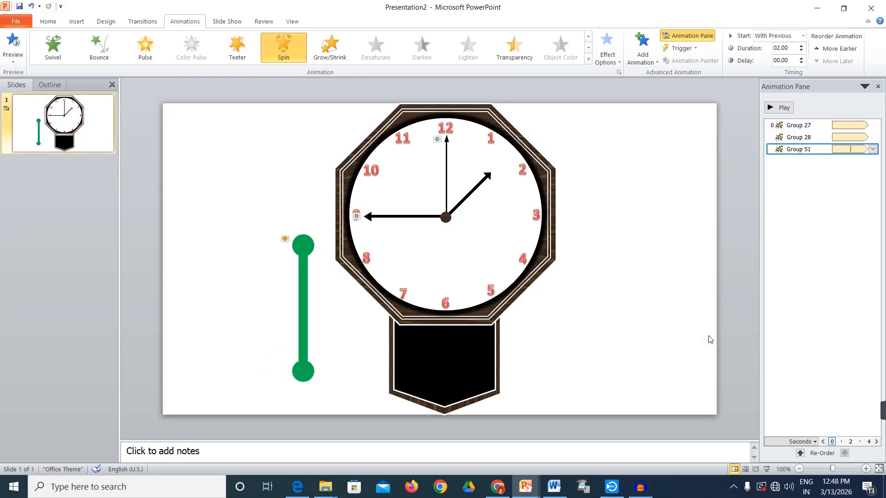
# Turn on Auto-reverse for the pendulum's Spin effect.
pyautogui.click(872, 150)
pyautogui.click(833, 215)
pyautogui.click(598, 153)
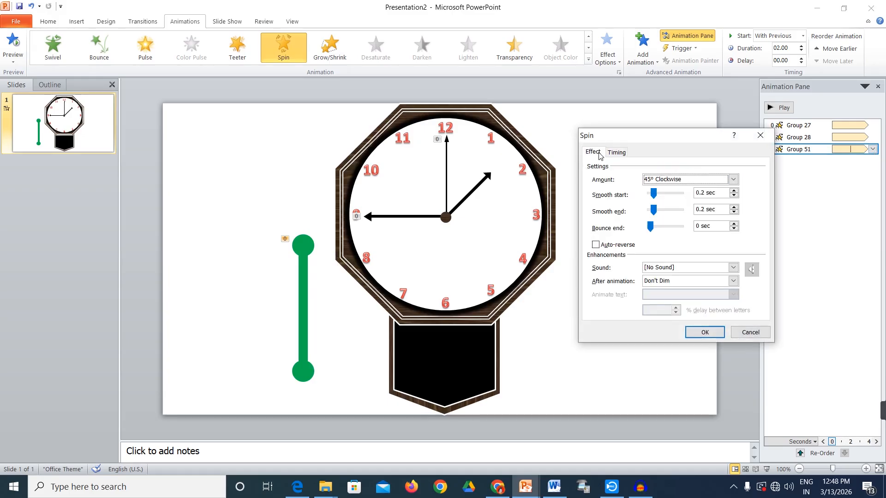
pyautogui.click(600, 248)
pyautogui.click(698, 332)
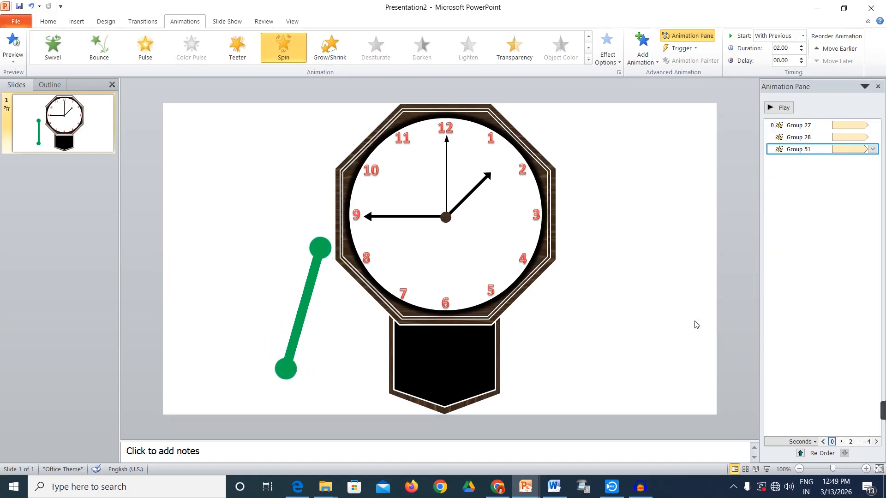
# Center the pendulum over the case and layer it behind the octagonal clock face but in front of the black case.
pyautogui.moveTo(303, 309); pyautogui.dragTo(442, 314)
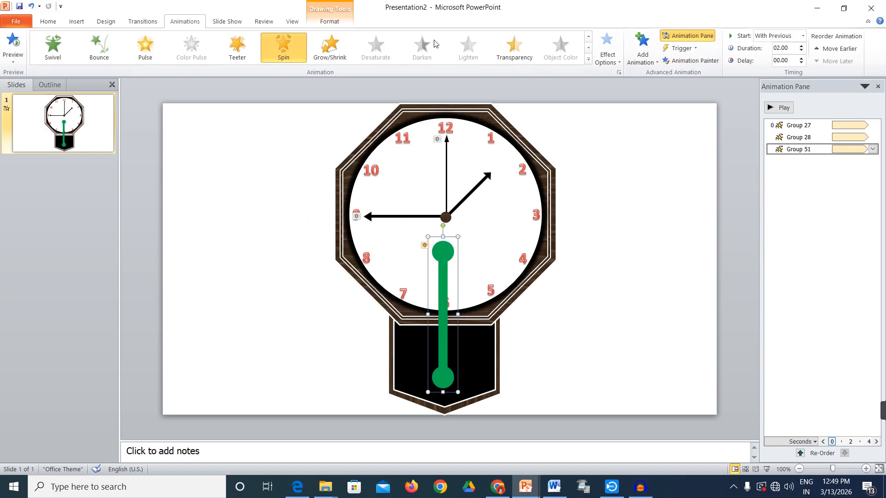
pyautogui.click(328, 21)
pyautogui.click(631, 51)
pyautogui.click(630, 51)
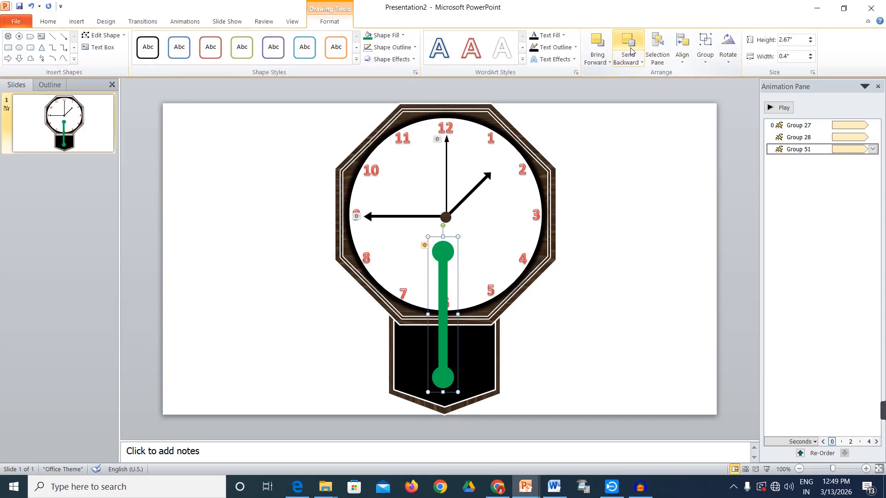
pyautogui.click(630, 50)
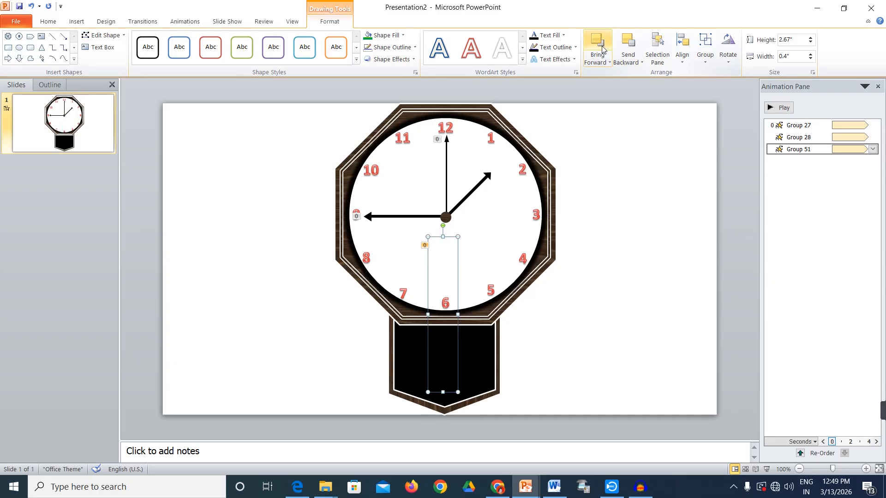
# Play the slide show to check how the pendulum swings inside the case, and return to editing.
pyautogui.click(639, 275)
pyautogui.press('F5')
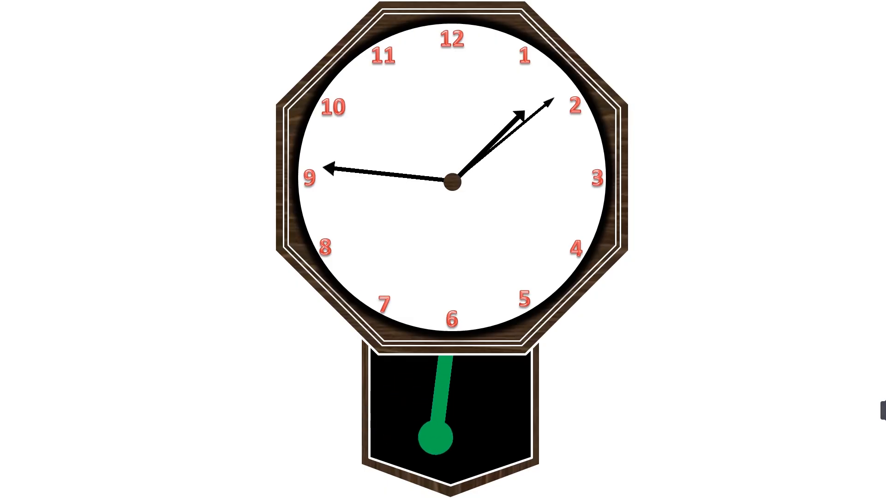
pyautogui.press('Escape')
# Set the pendulum group's rotation to 340°.
pyautogui.click(441, 355)
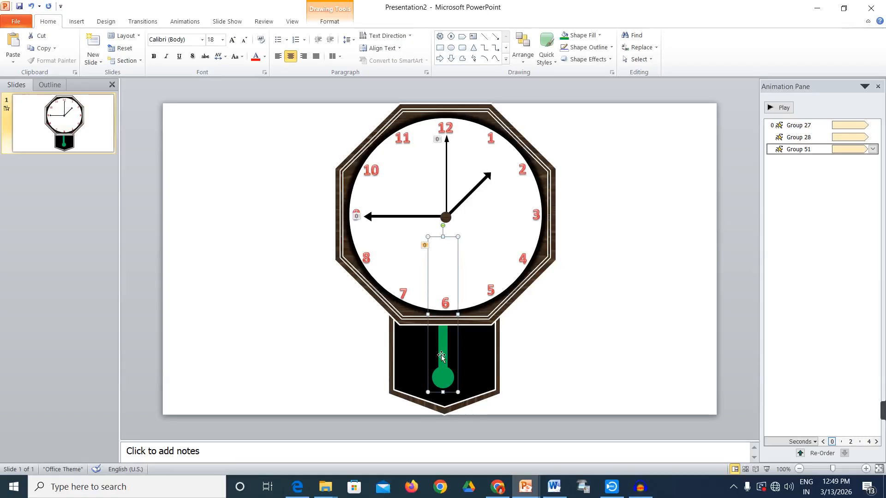
pyautogui.click(330, 22)
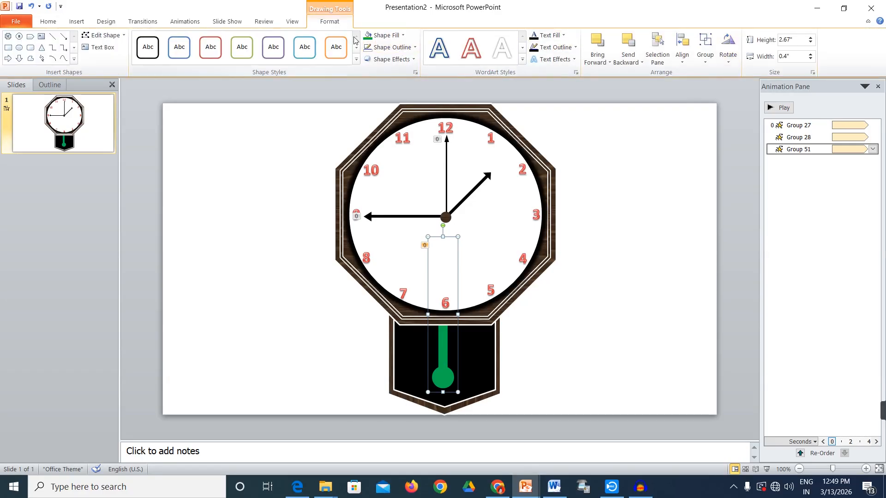
pyautogui.click(728, 60)
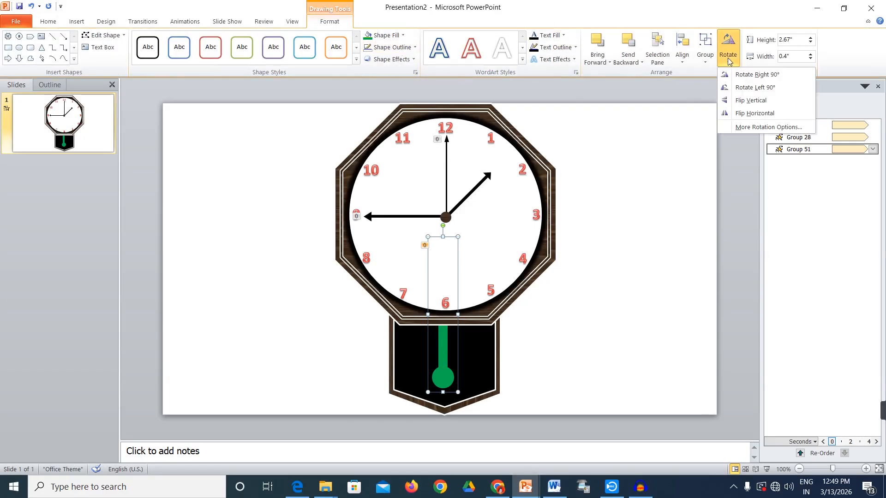
pyautogui.click(744, 129)
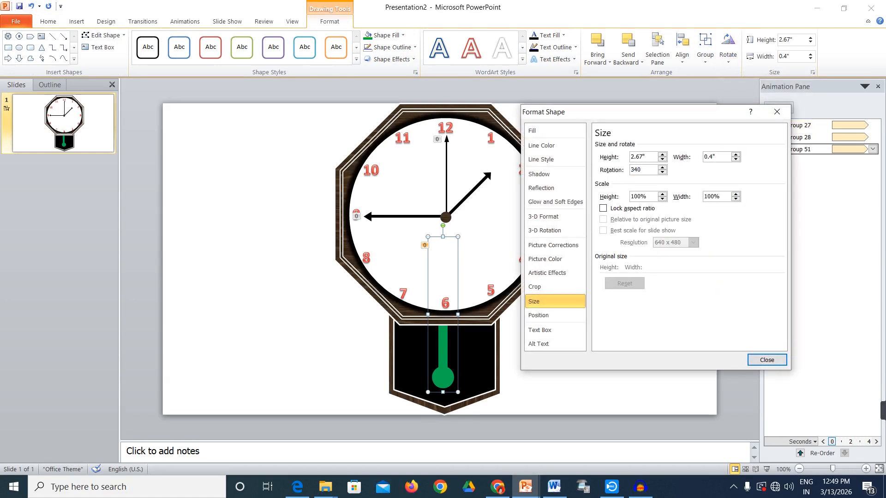
pyautogui.press('Return')
# Play the slide show again to check the swing of the rotated pendulum, and exit it.
pyautogui.click(630, 318)
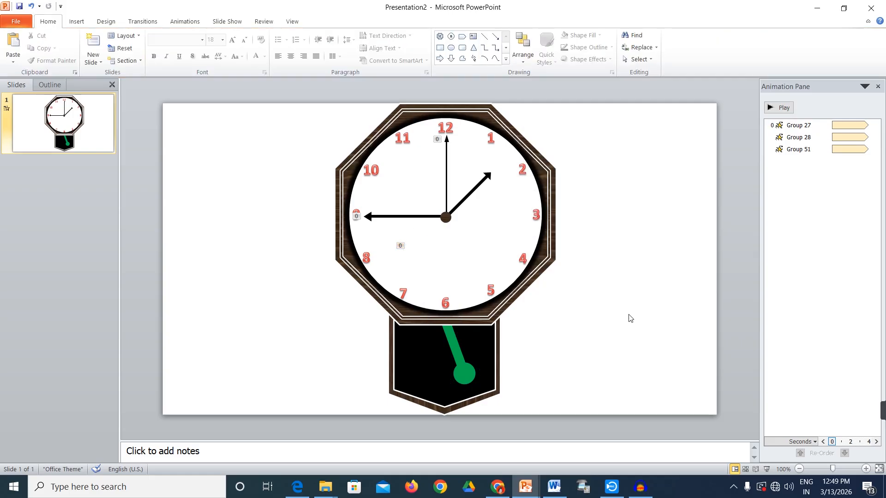
pyautogui.press('F5')
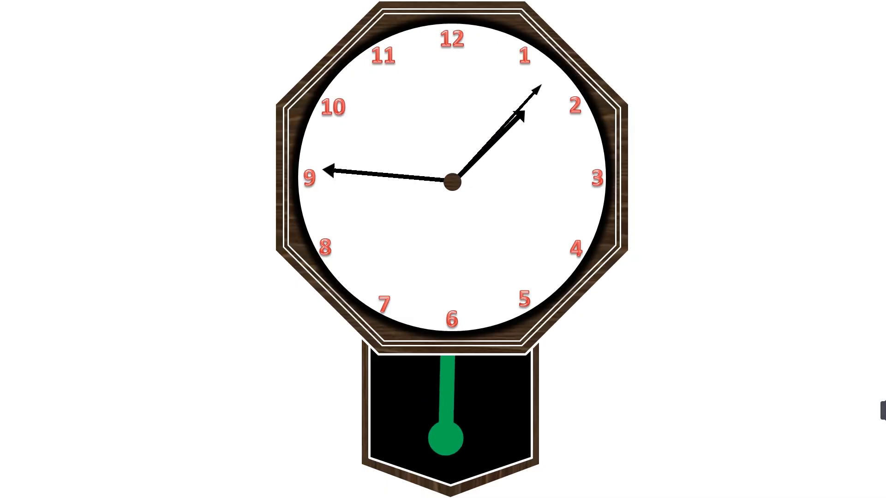
pyautogui.press('Escape')
# Open the detailed rotation options for the tilted pendulum group.
pyautogui.click(467, 369)
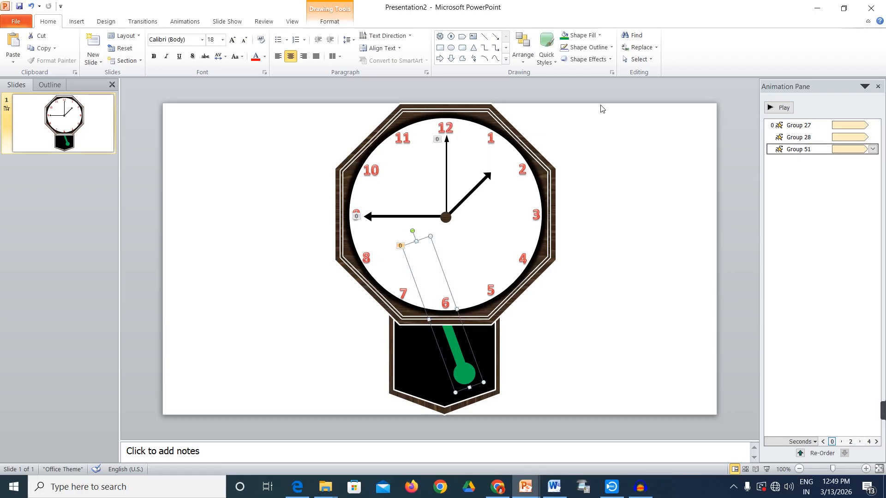
pyautogui.click(330, 21)
pyautogui.click(728, 48)
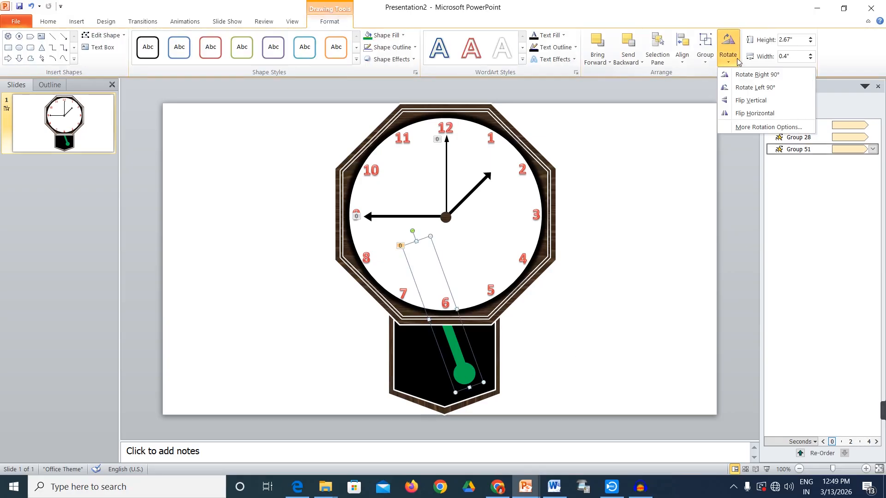
pyautogui.click(742, 128)
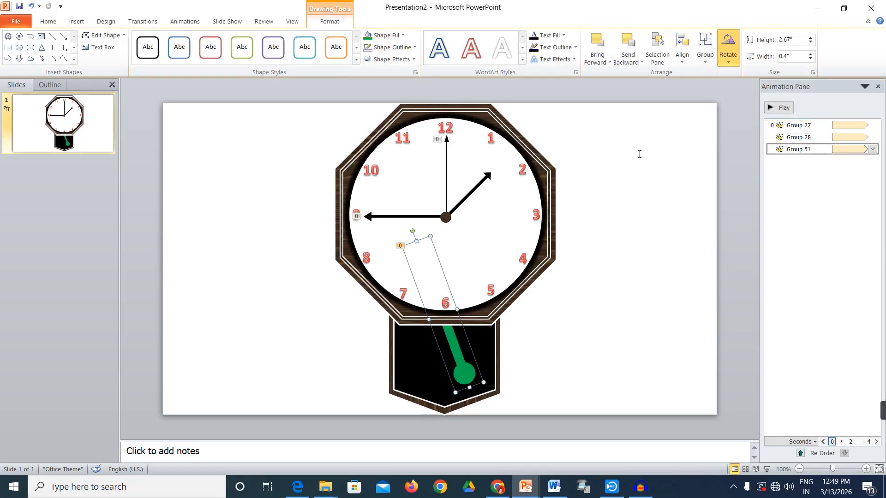